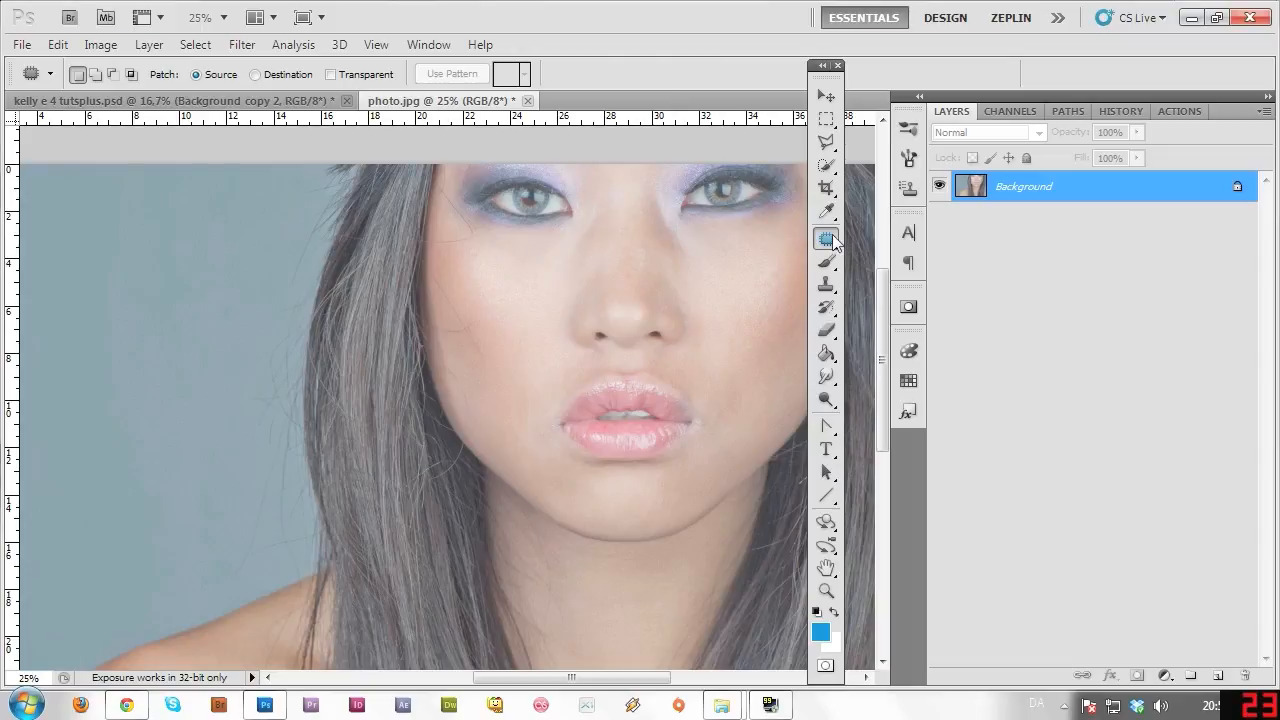
Choose the Patch Tool, zoom in twice on the left cheek, then reopen the healing tools list.
right_click(826, 238)
click(899, 275)
click(826, 590)
click(543, 271)
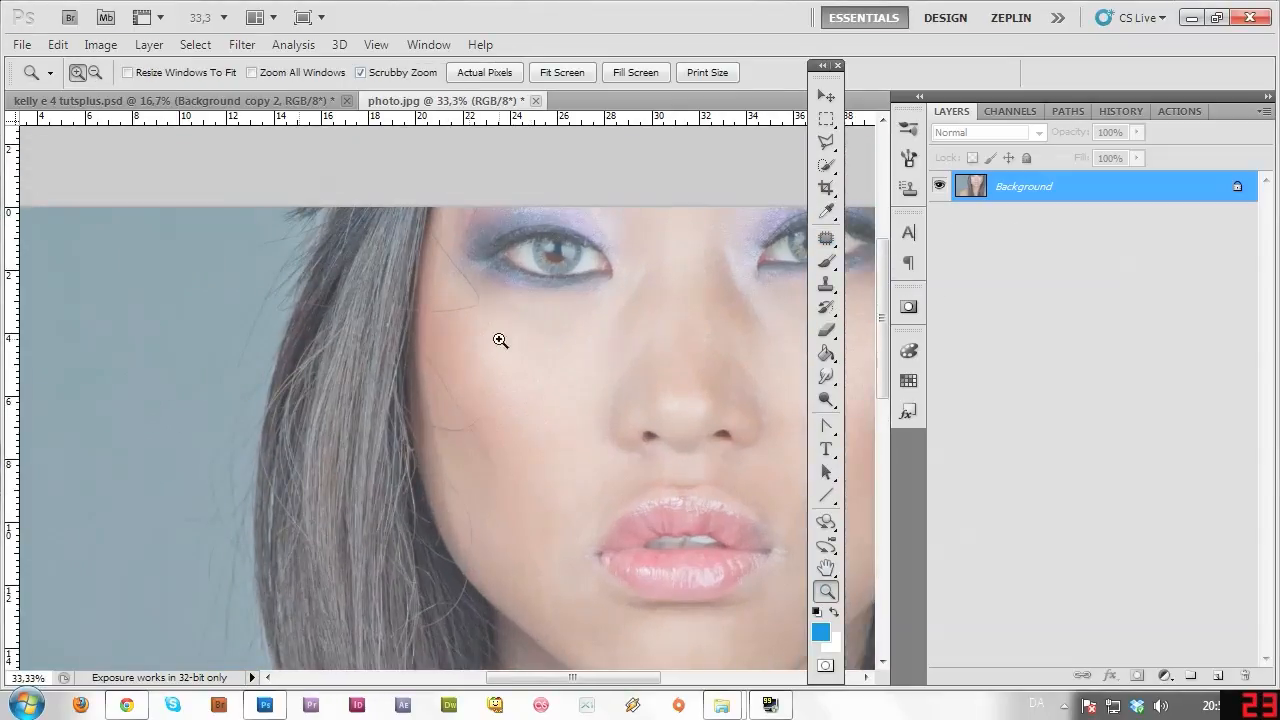
click(489, 500)
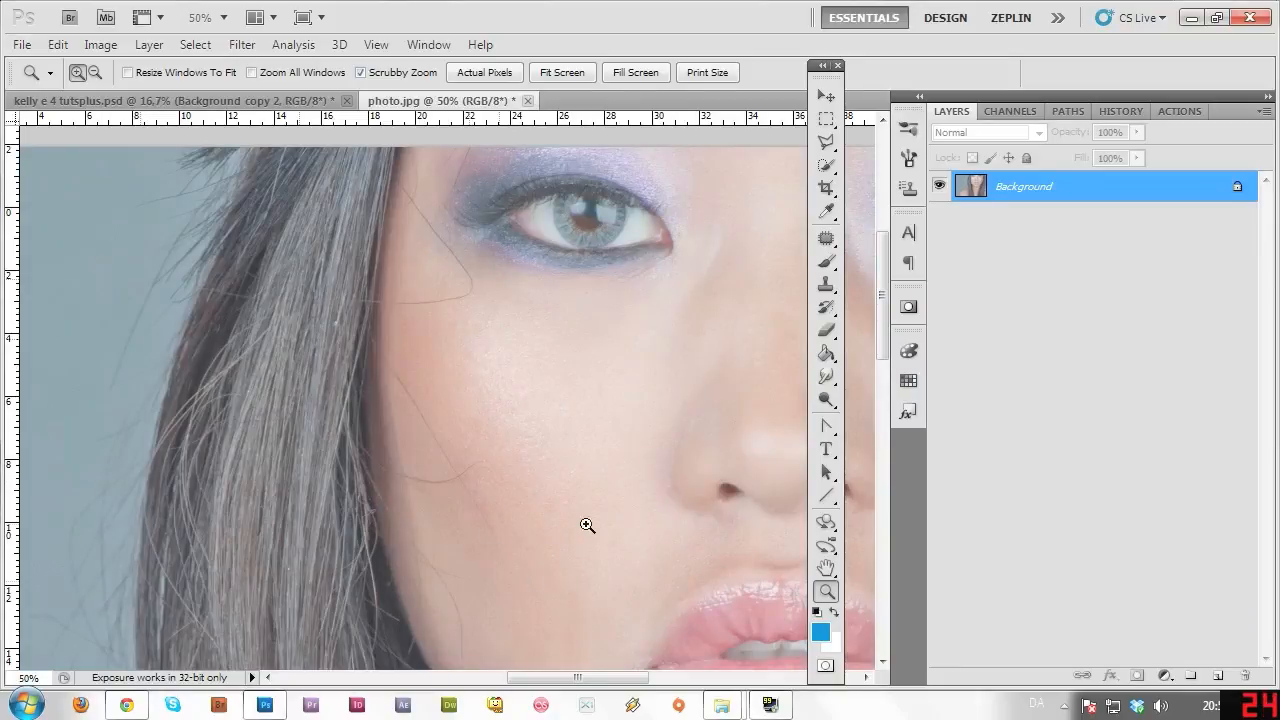
click(826, 238)
right_click(826, 238)
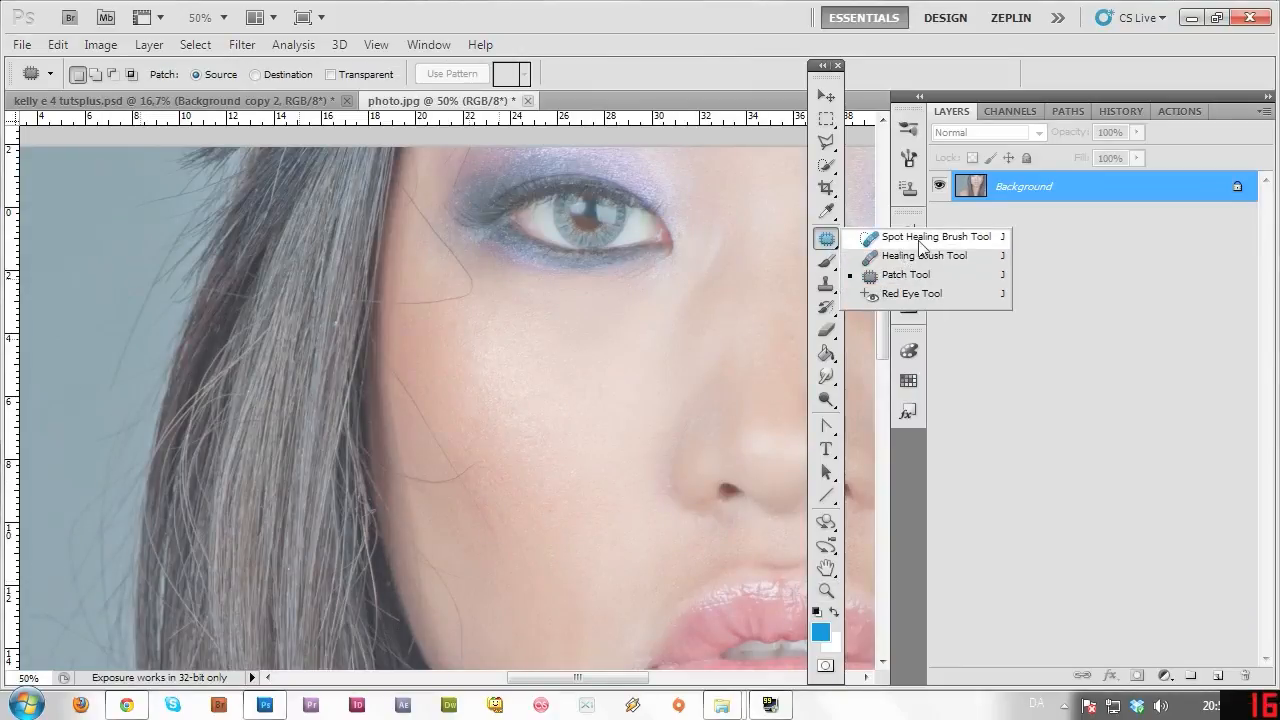
Spot-heal the stray hair on the cheek with two brush strokes.
click(920, 240)
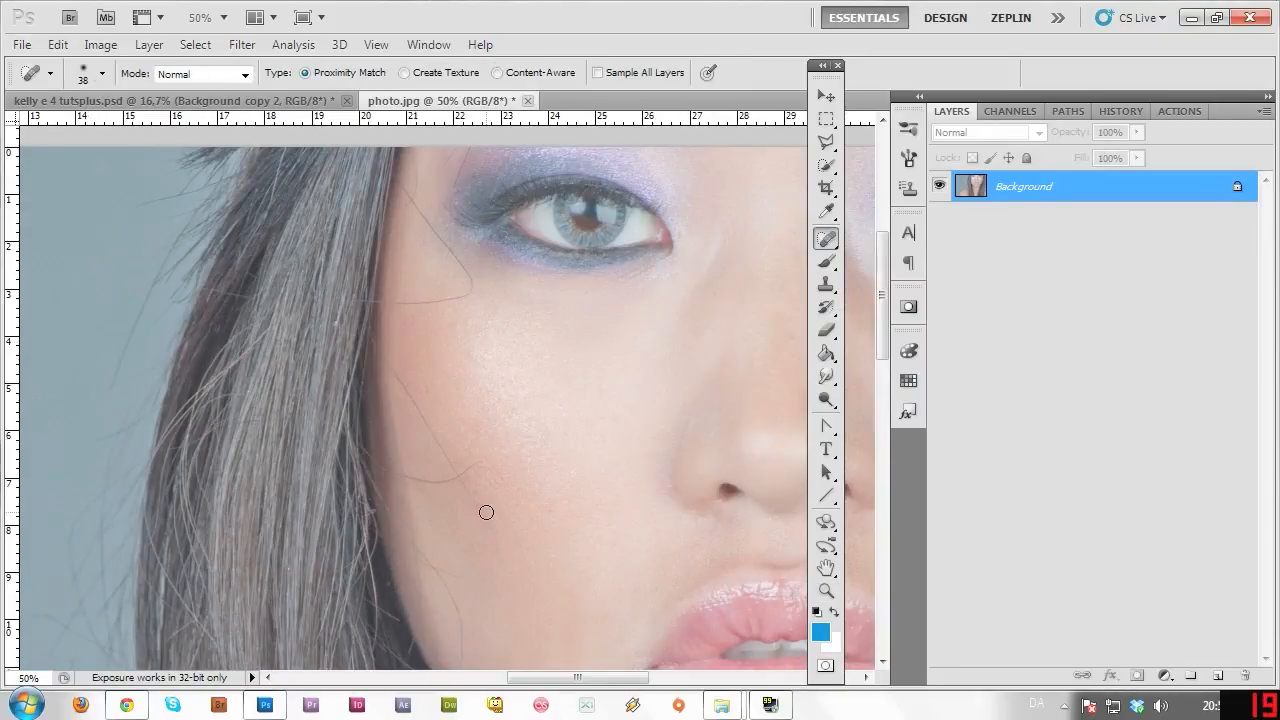
drag(454, 474, 442, 486)
drag(484, 520, 493, 547)
Switch to the Patch Tool and patch the remaining cheek hairs with nearby clean skin.
right_click(826, 238)
click(900, 275)
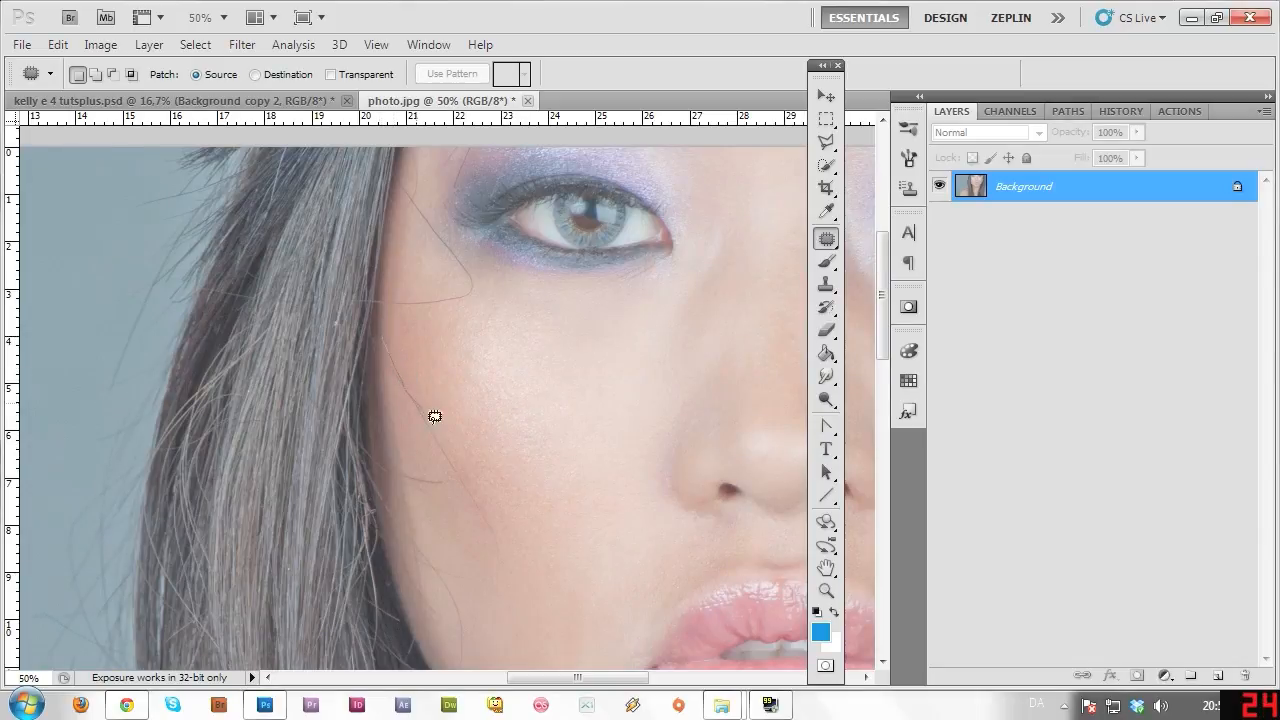
drag(497, 519, 452, 468)
drag(382, 357, 381, 338)
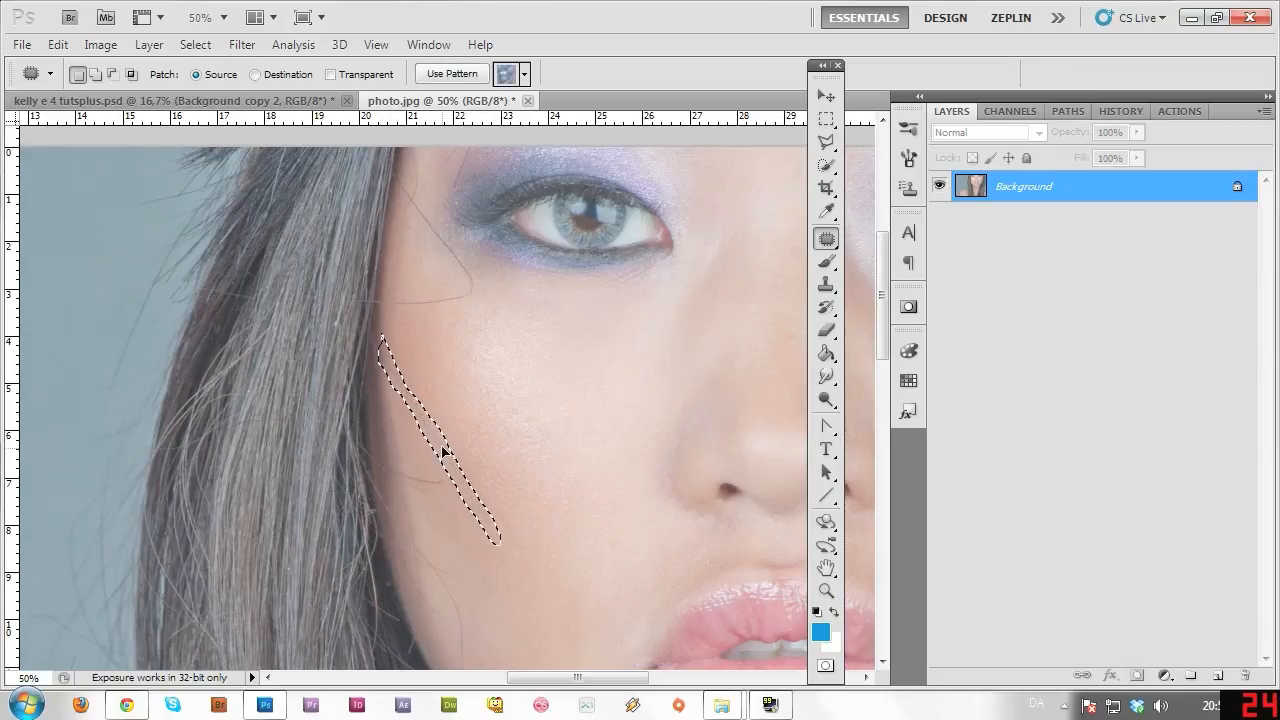
drag(443, 452, 445, 437)
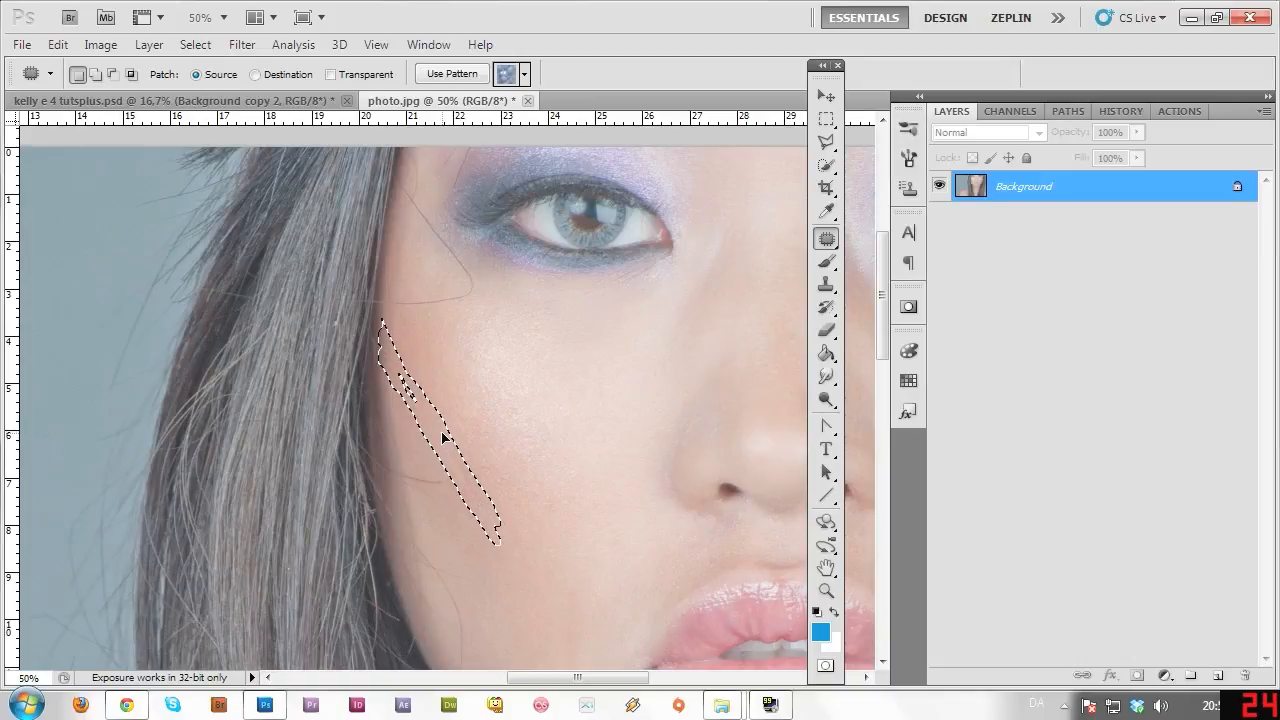
drag(445, 437, 443, 437)
click(483, 442)
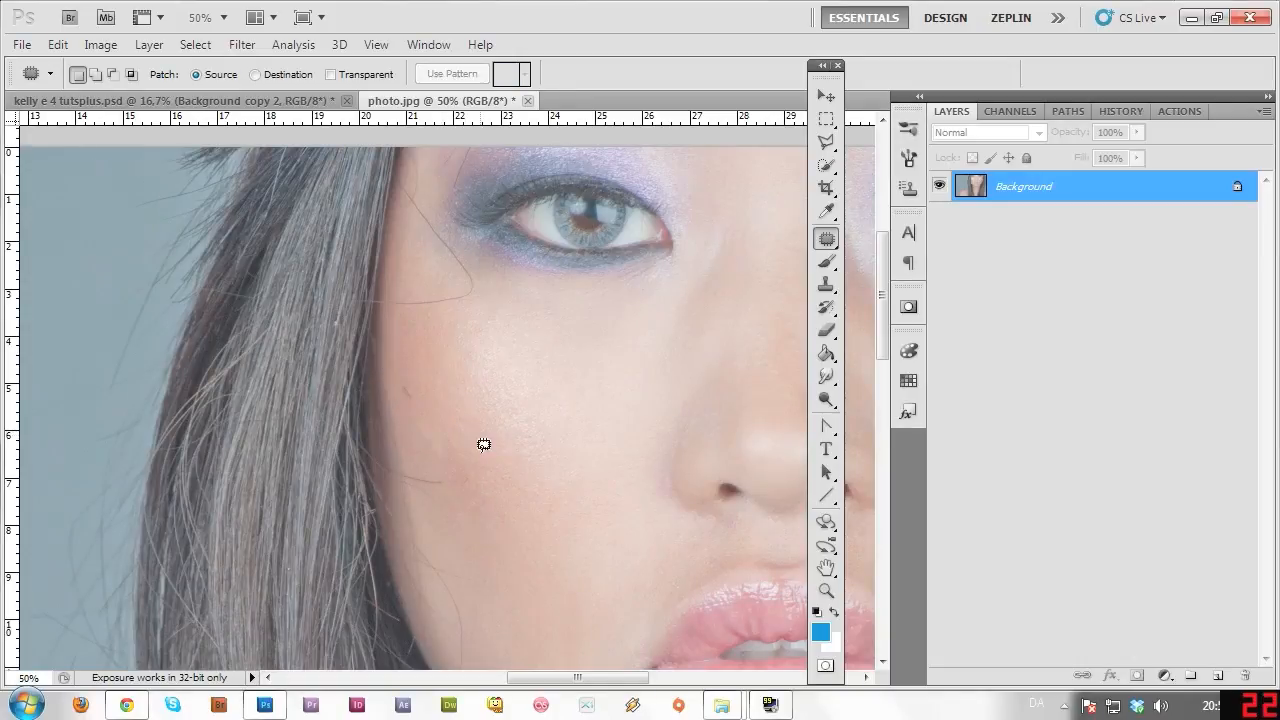
mouse_move(414, 383)
mouse_down()
mouse_move(411, 400)
mouse_move(421, 380)
mouse_up()
mouse_move(447, 450)
mouse_down()
mouse_move(424, 411)
mouse_move(441, 454)
mouse_move(443, 430)
mouse_up()
Deselect the last cheek patch and scroll the view up toward the eye.
click(483, 453)
mouse_move(882, 349)
mouse_down()
mouse_move(880, 408)
mouse_move(878, 374)
mouse_up()
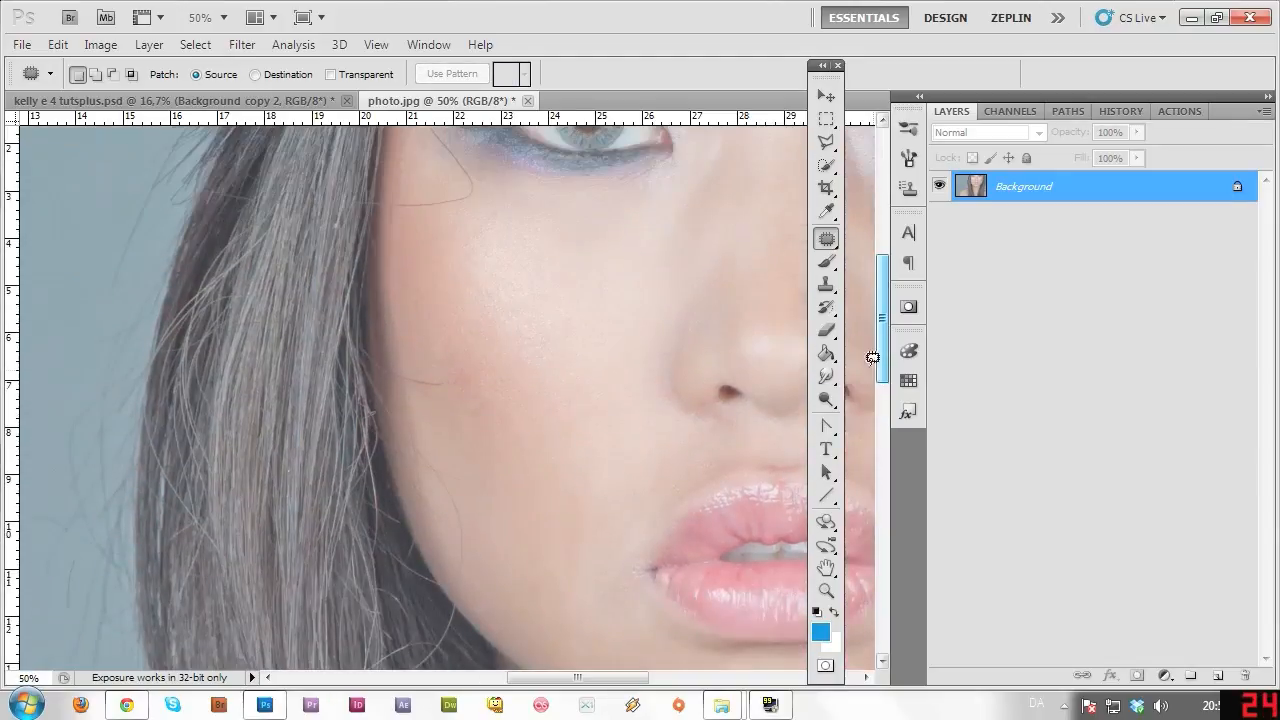
click(900, 342)
drag(884, 306, 885, 291)
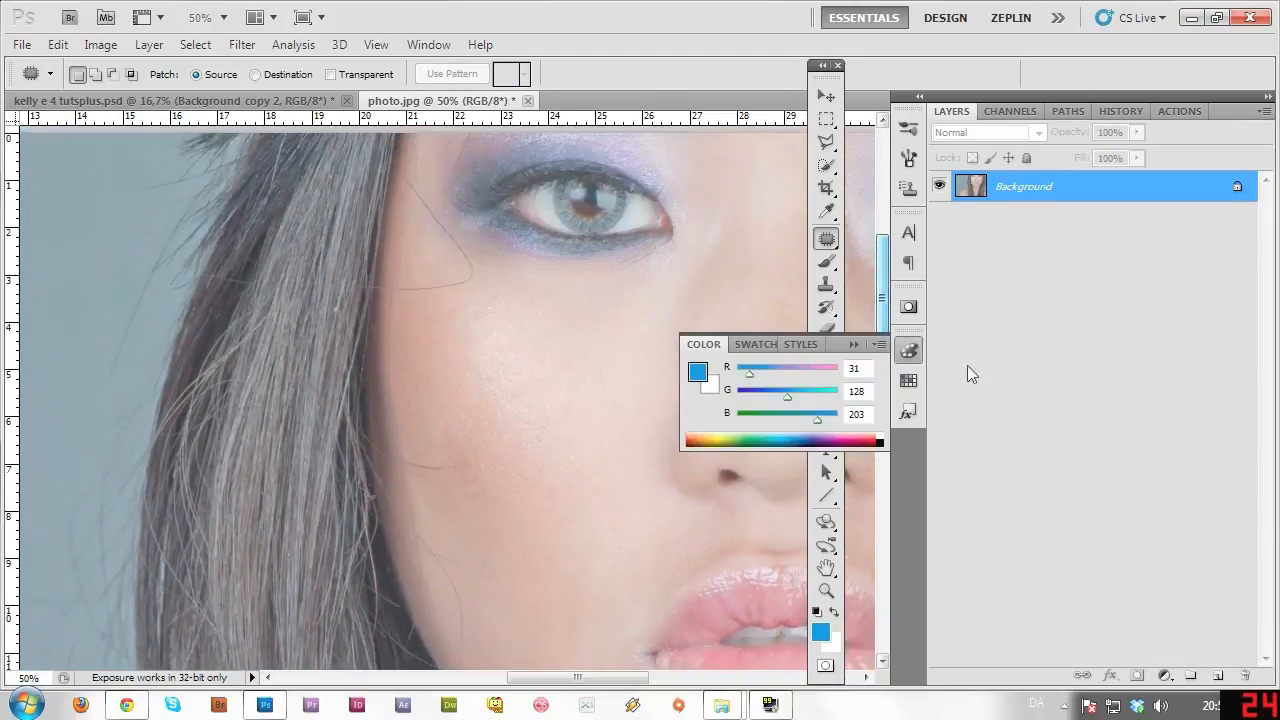
click(908, 350)
drag(883, 348, 882, 318)
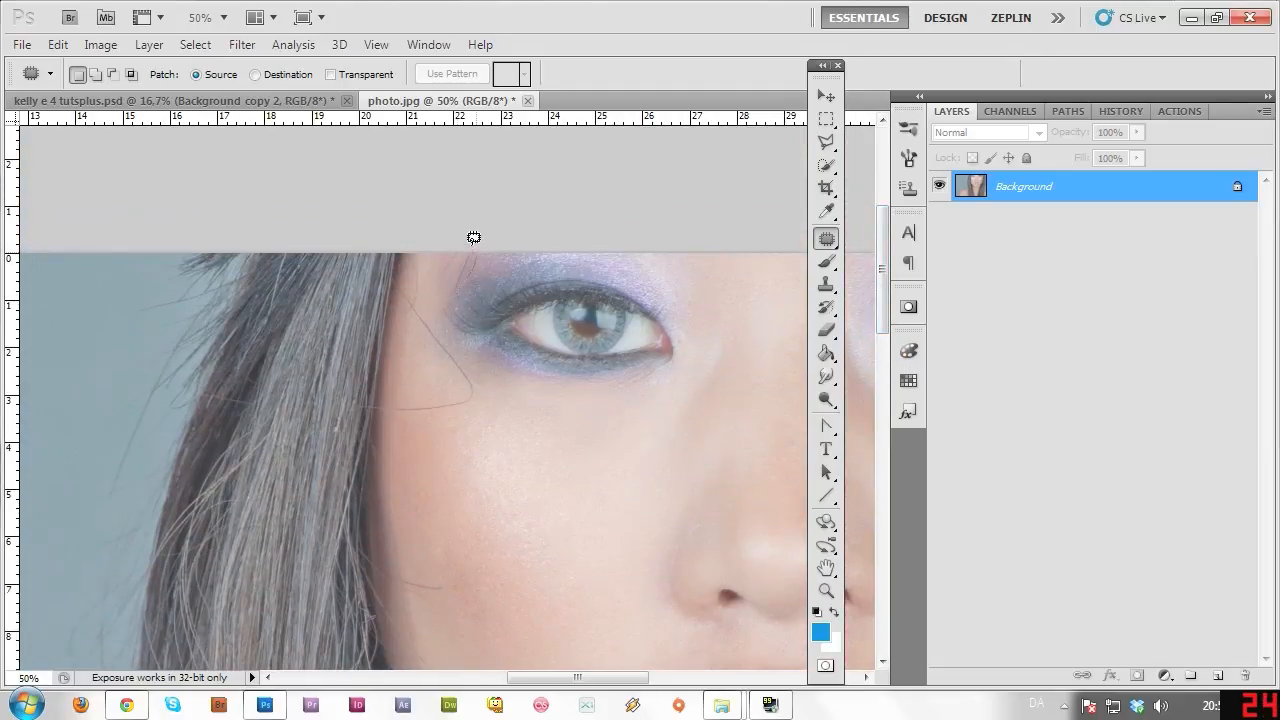
Make trial selections above and near the eye, then discard them.
mouse_move(447, 287)
mouse_down()
mouse_move(455, 263)
mouse_move(488, 258)
mouse_move(443, 263)
mouse_move(457, 265)
mouse_up()
click(505, 255)
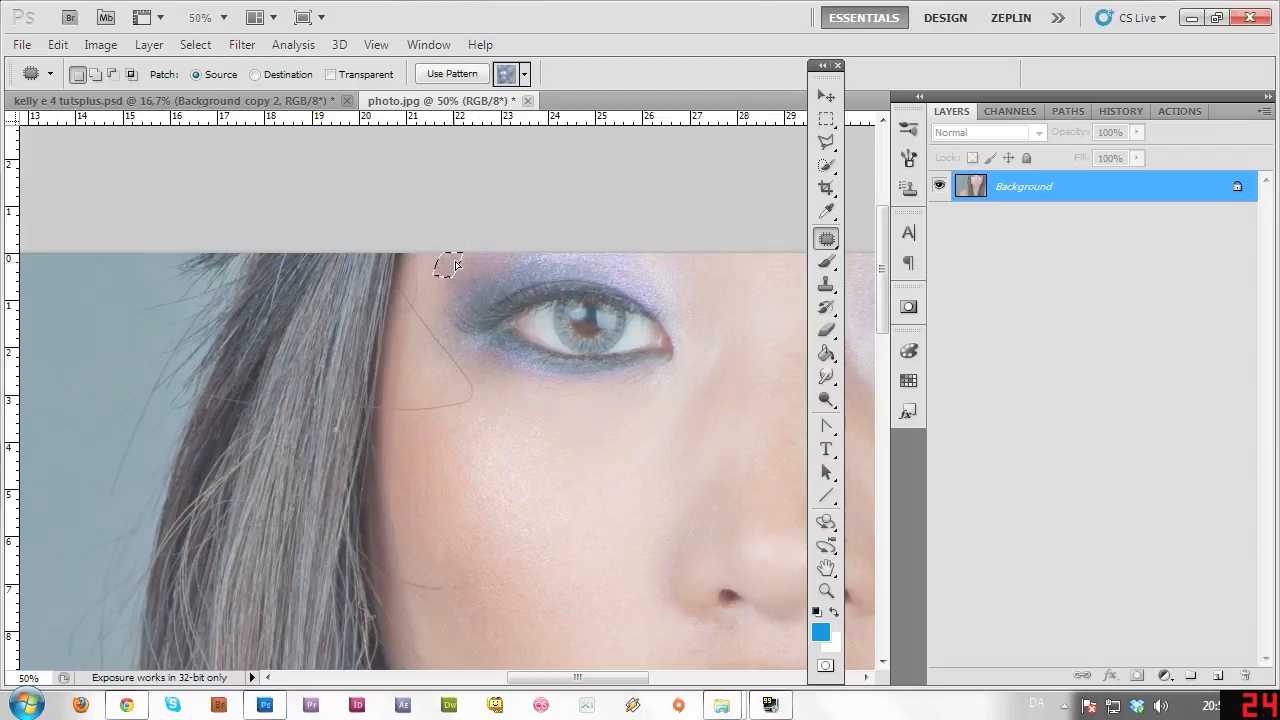
click(488, 262)
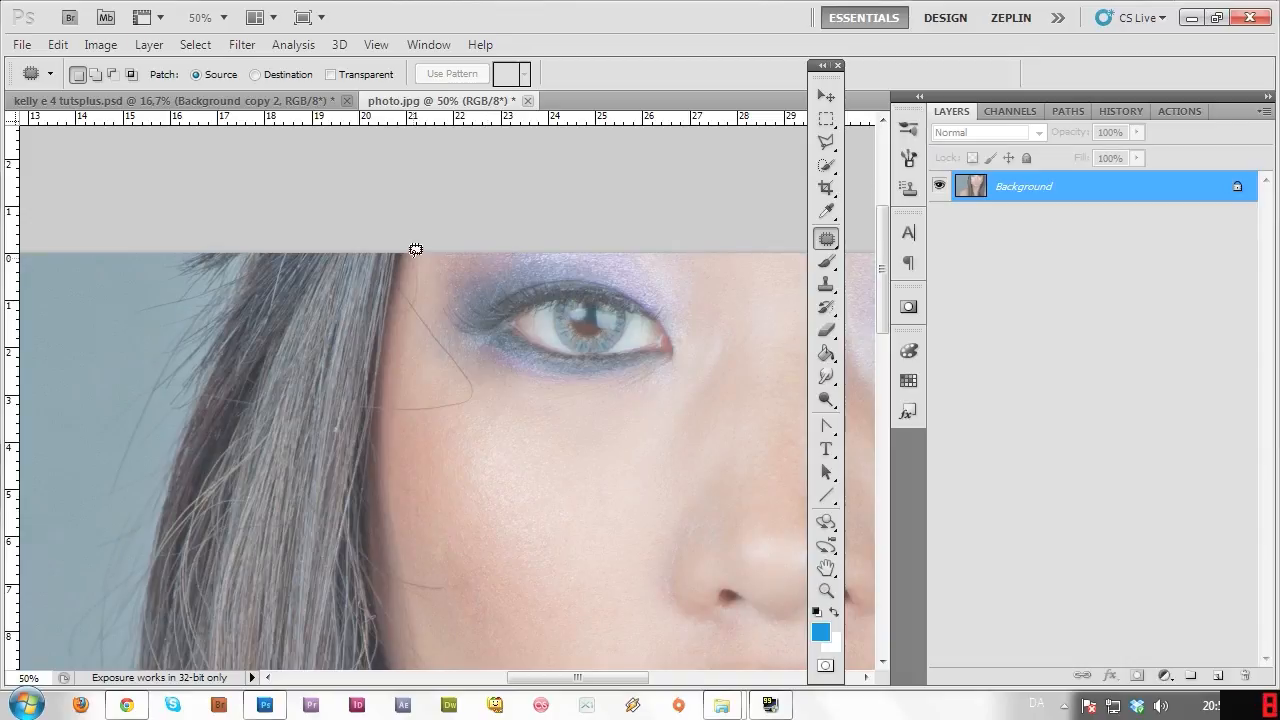
mouse_move(415, 243)
mouse_down()
mouse_move(418, 309)
mouse_move(412, 292)
mouse_move(392, 364)
mouse_move(403, 355)
mouse_move(403, 366)
mouse_up()
key(ctrl+d)
Patch the stray hair under the eye with clean cheek skin in two passes.
mouse_move(417, 289)
mouse_down()
mouse_move(478, 388)
mouse_move(442, 368)
mouse_move(414, 304)
mouse_up()
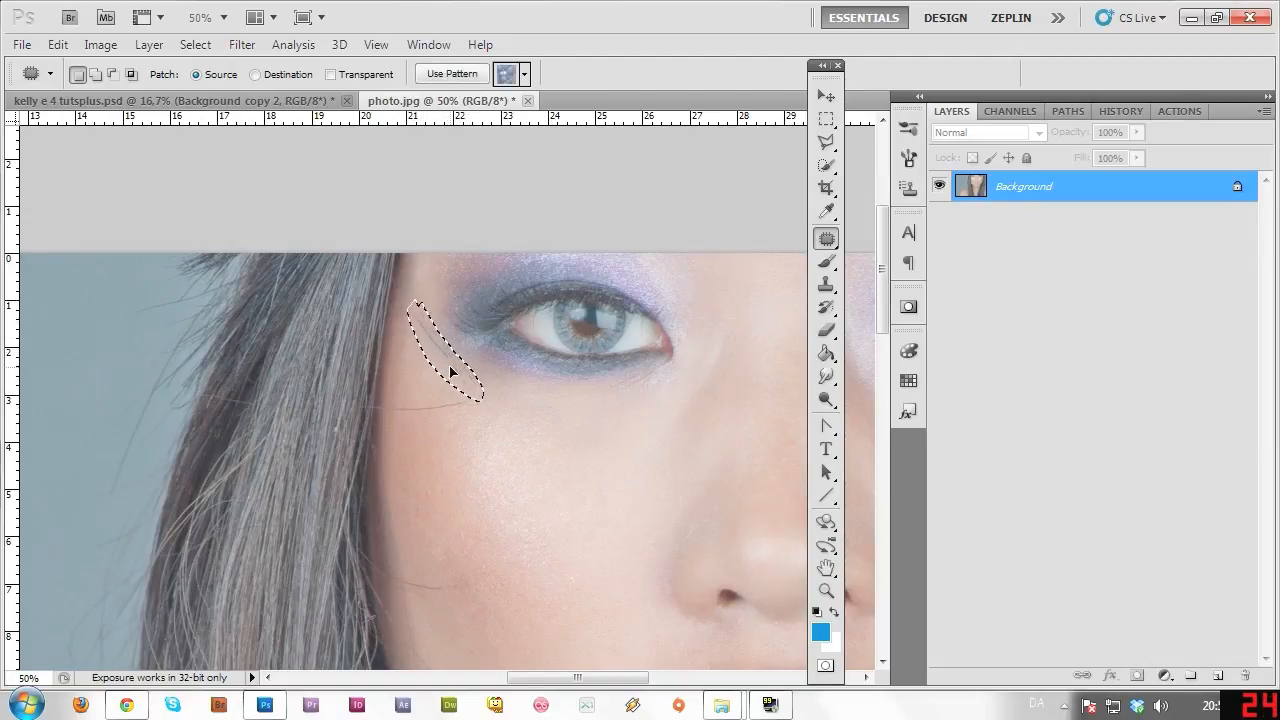
drag(459, 370, 461, 492)
key(ctrl+d)
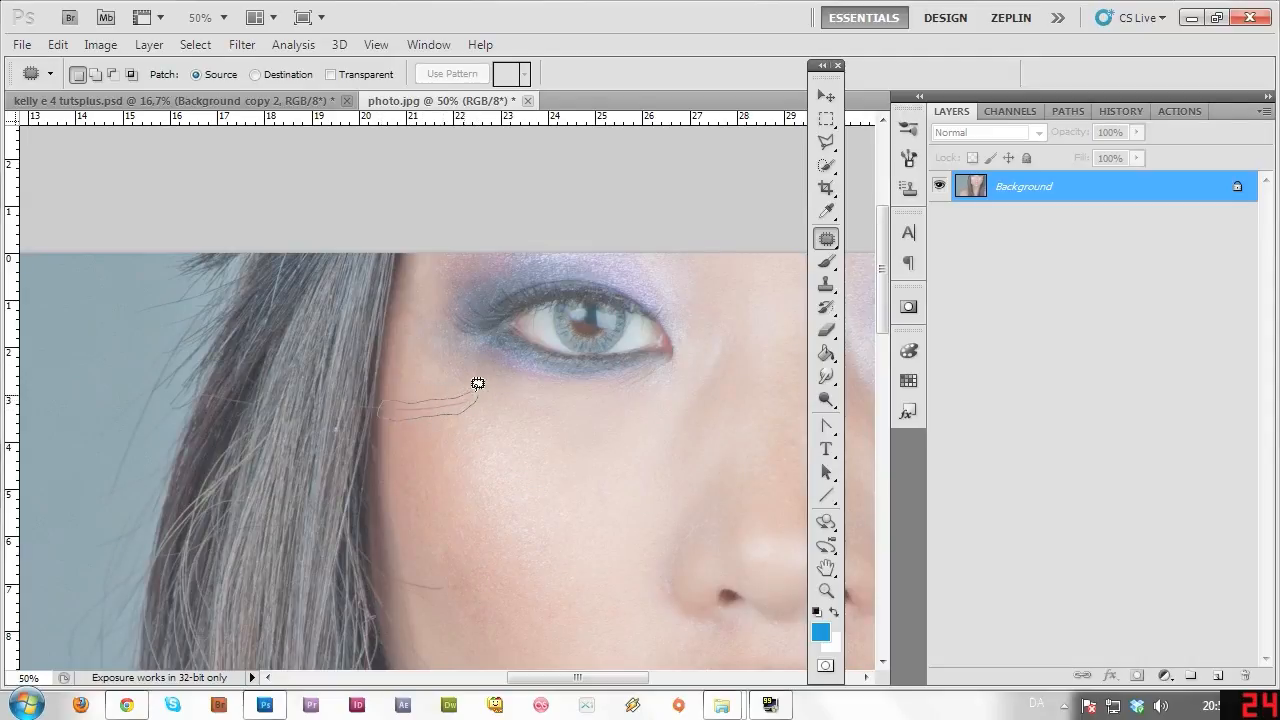
mouse_move(478, 383)
mouse_down()
mouse_move(453, 419)
mouse_move(459, 447)
mouse_up()
key(ctrl+d)
drag(883, 320, 884, 373)
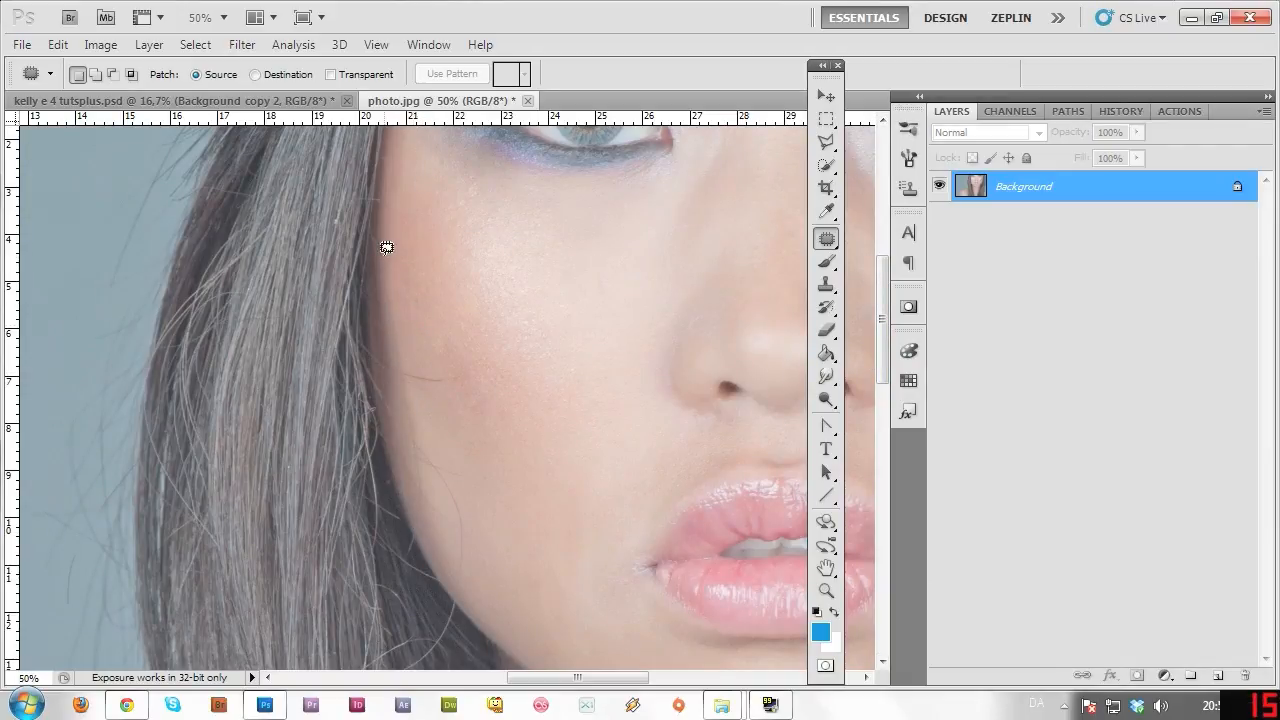
Patch the hair along the cheek edge with skin from above it.
mouse_move(380, 244)
mouse_down()
mouse_move(405, 332)
mouse_move(396, 360)
mouse_move(374, 268)
mouse_up()
drag(391, 322, 398, 258)
key(ctrl+d)
Patch the stray hair over the jaw and try outlining hairs at the jaw edge.
scroll(445, 400, down, 3)
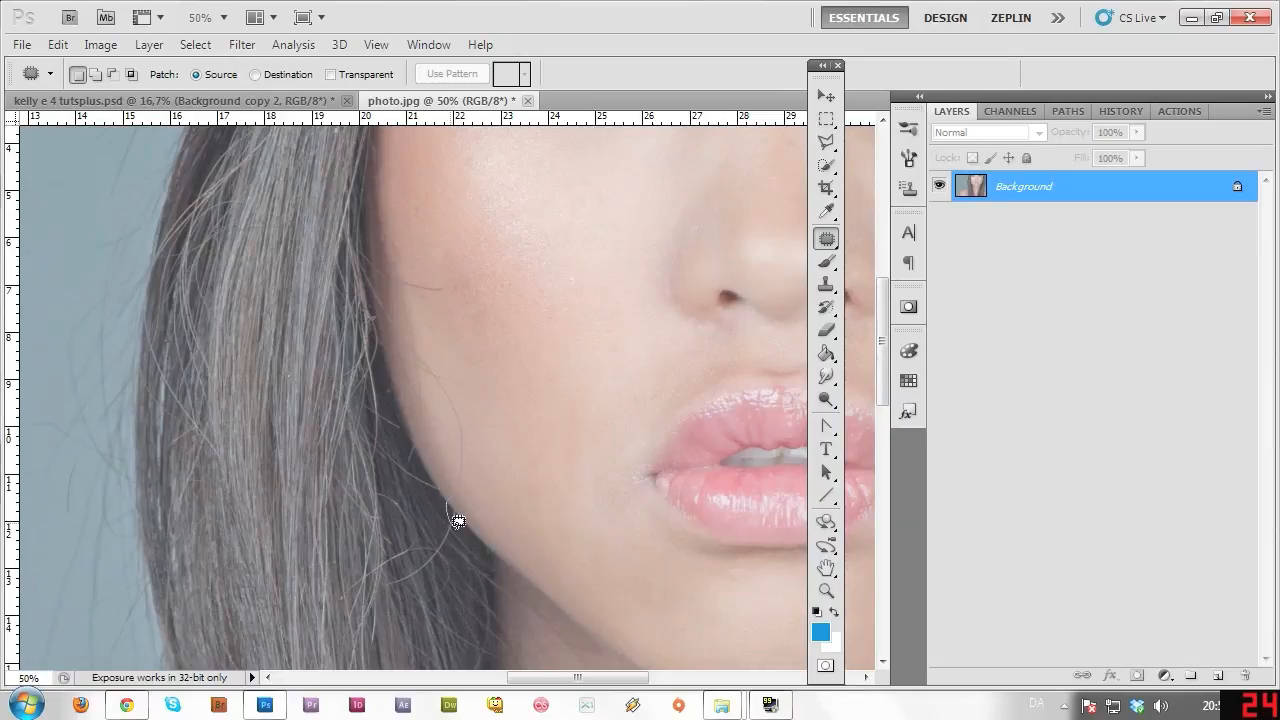
mouse_move(457, 521)
mouse_down()
mouse_move(457, 506)
mouse_move(486, 541)
mouse_up()
click(500, 505)
drag(451, 490, 449, 509)
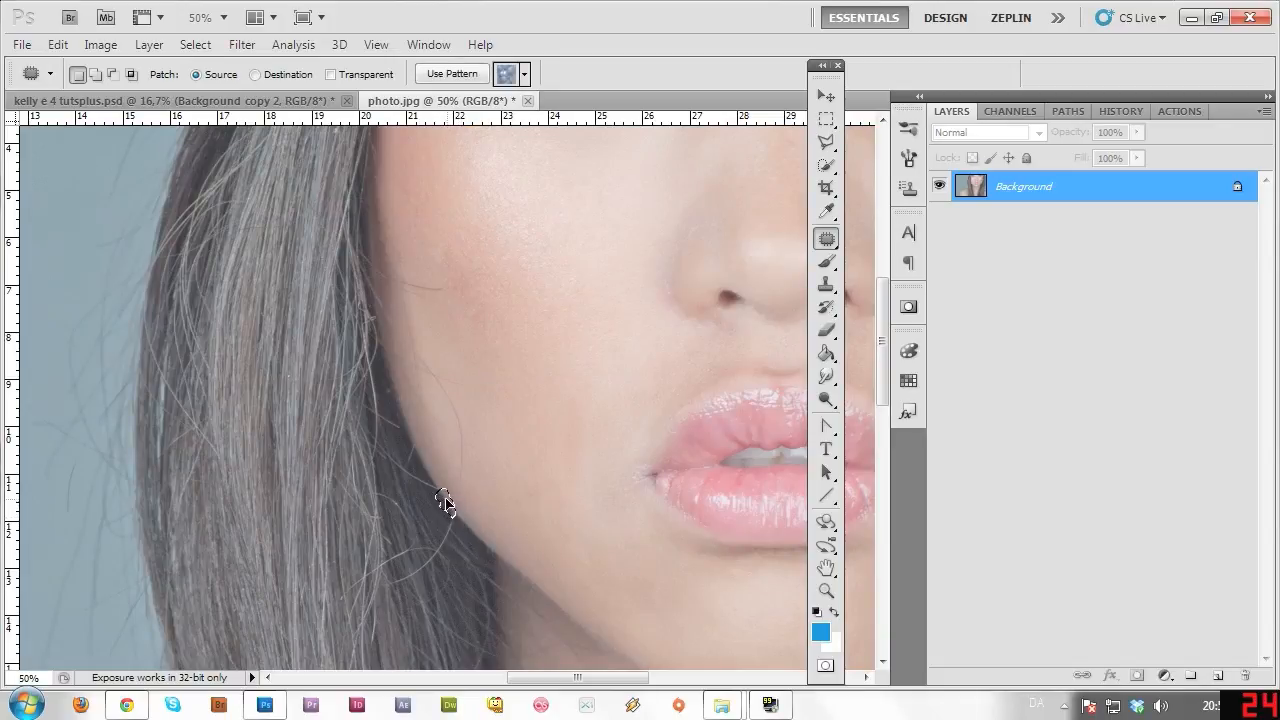
click(479, 512)
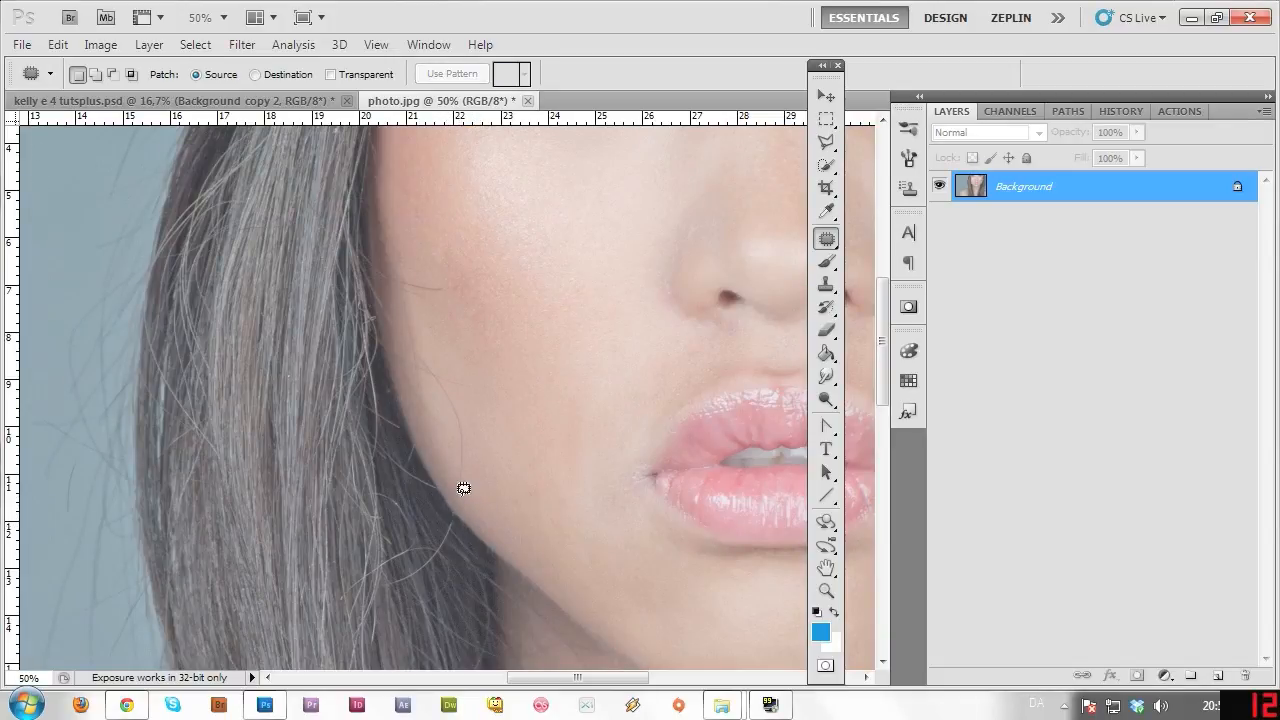
drag(466, 493, 459, 393)
drag(459, 477, 461, 492)
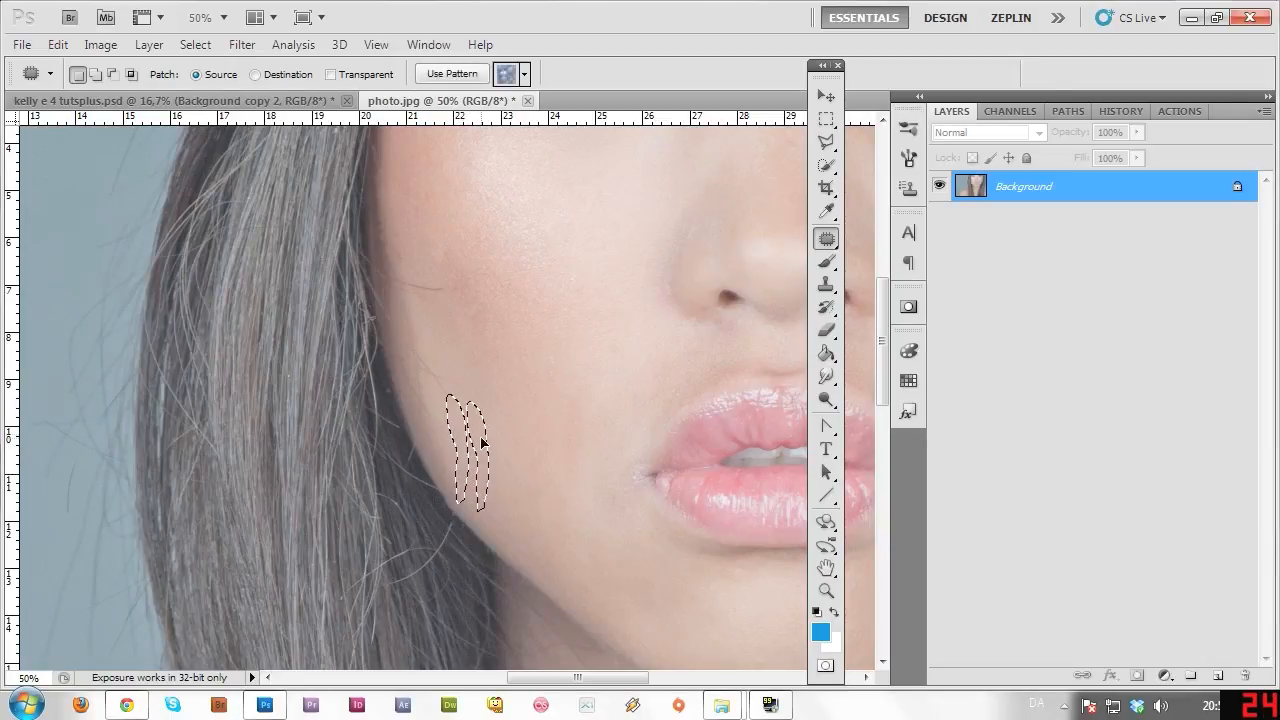
click(499, 421)
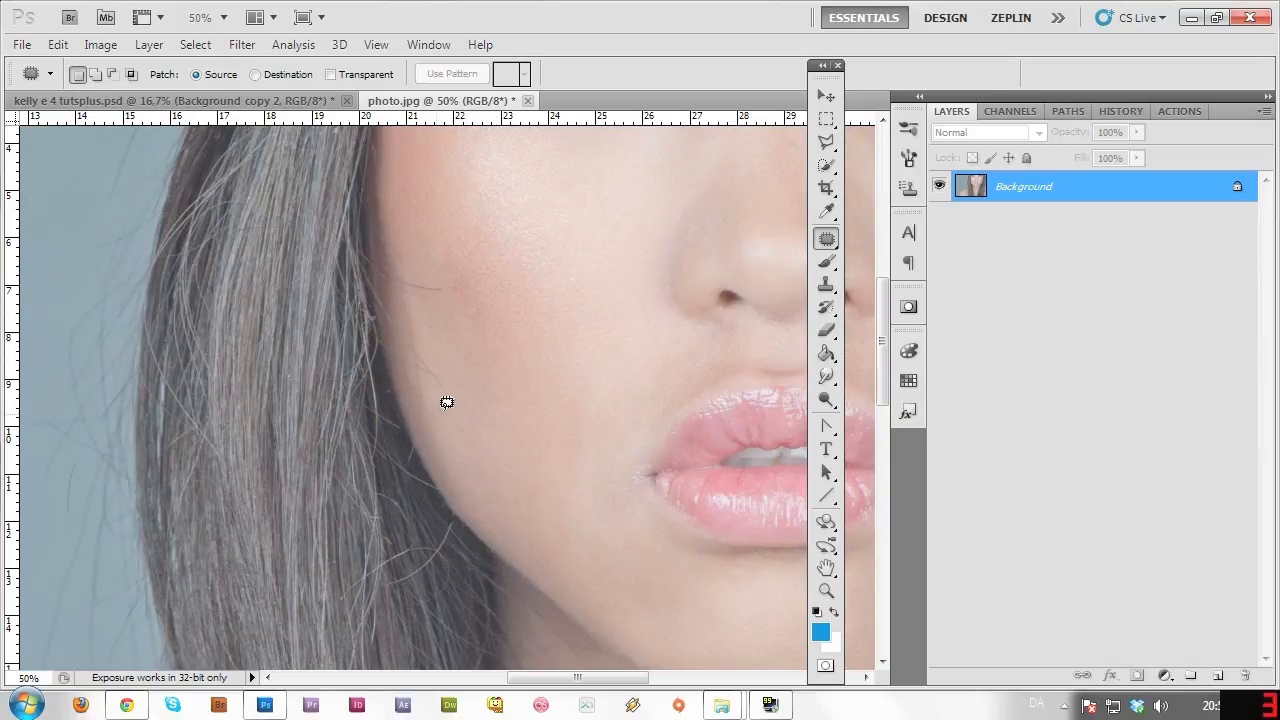
Patch two stray hairs on the cheek with clean cheek skin.
mouse_move(462, 400)
mouse_down()
mouse_move(463, 363)
mouse_move(419, 332)
mouse_up()
mouse_move(412, 408)
mouse_down()
mouse_move(459, 408)
mouse_move(431, 384)
mouse_move(451, 433)
mouse_up()
key(ctrl+d)
drag(419, 373, 429, 371)
mouse_move(417, 316)
mouse_down()
mouse_move(434, 378)
mouse_move(436, 360)
mouse_move(424, 404)
mouse_move(449, 458)
mouse_up()
key(ctrl+d)
key(ctrl+d)
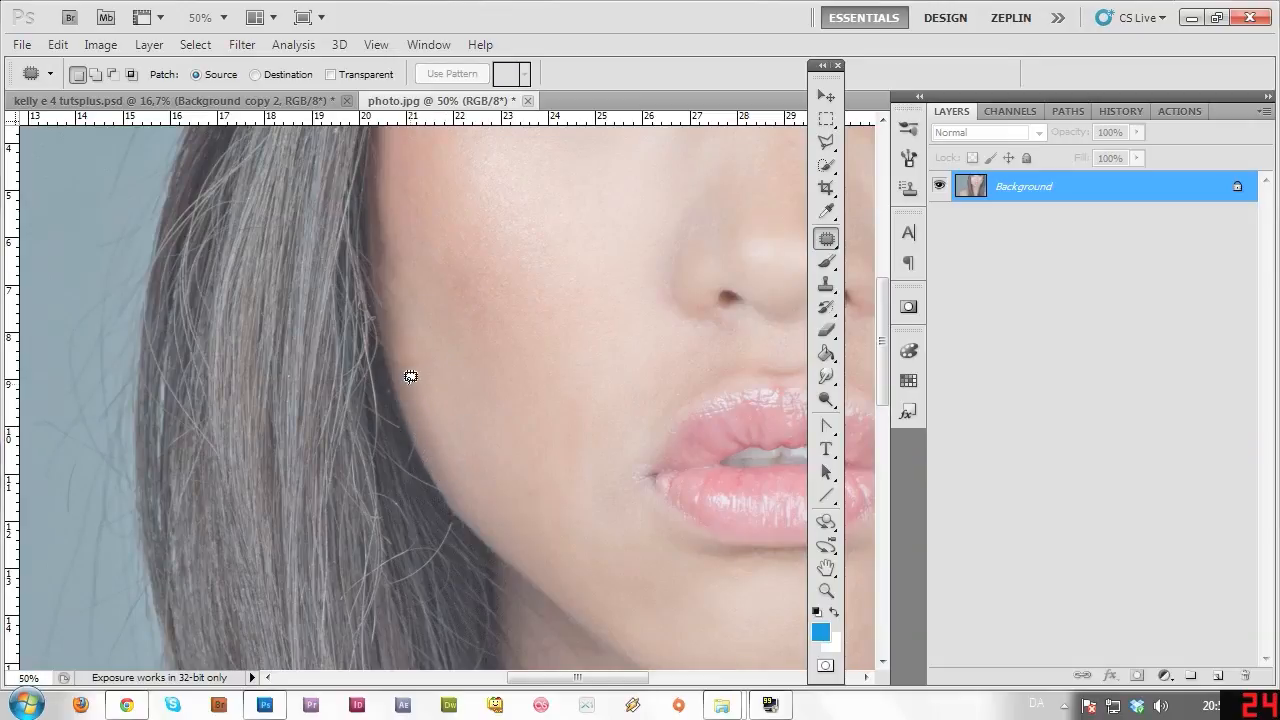
Patch small spots on the cheek and hairline, dismissing the no-pixels-selected warning.
mouse_move(398, 321)
mouse_down()
mouse_move(431, 355)
mouse_move(429, 406)
mouse_up()
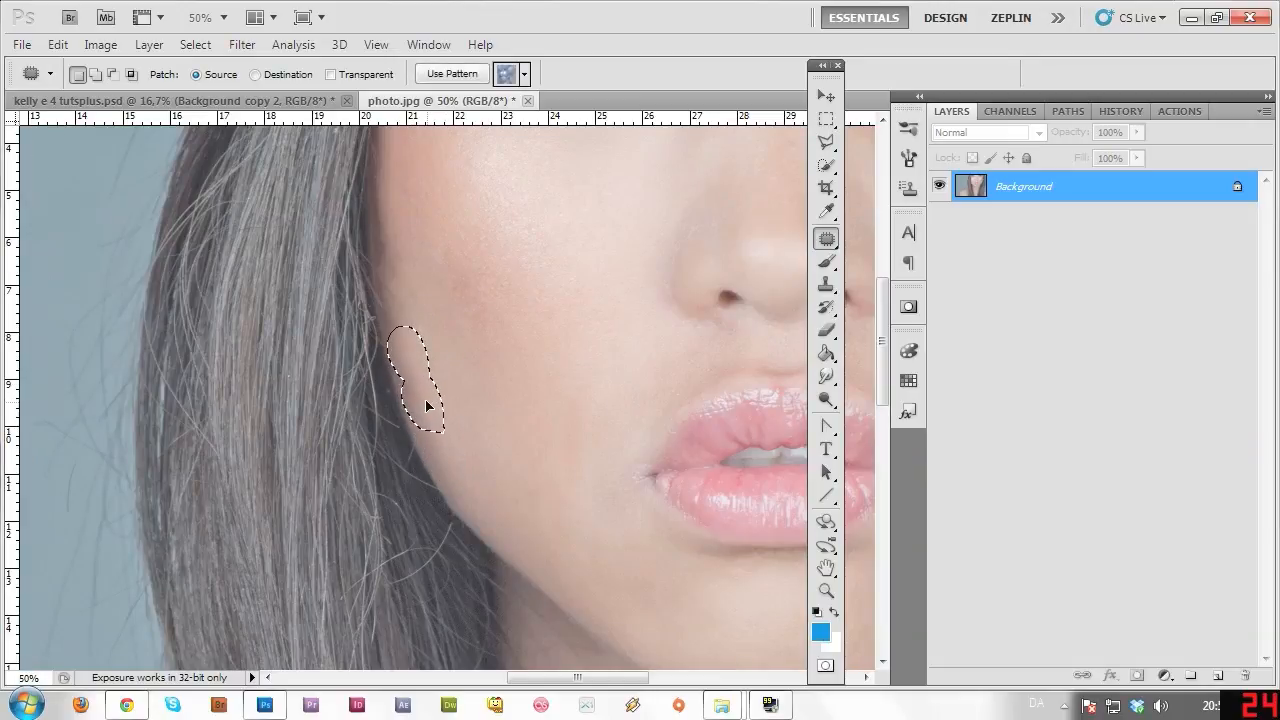
key(ctrl+d)
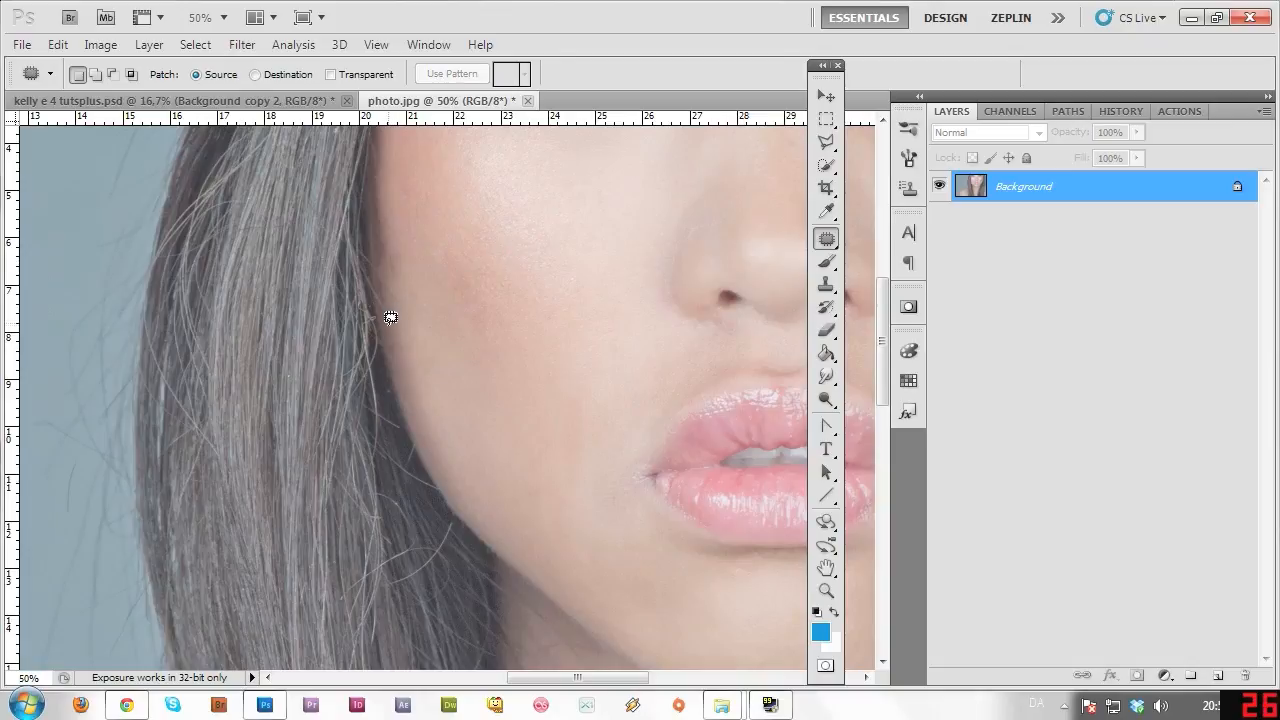
mouse_move(390, 317)
mouse_down()
mouse_move(376, 249)
mouse_move(398, 245)
mouse_move(414, 381)
mouse_up()
key(ctrl+d)
drag(381, 258, 391, 266)
click(420, 250)
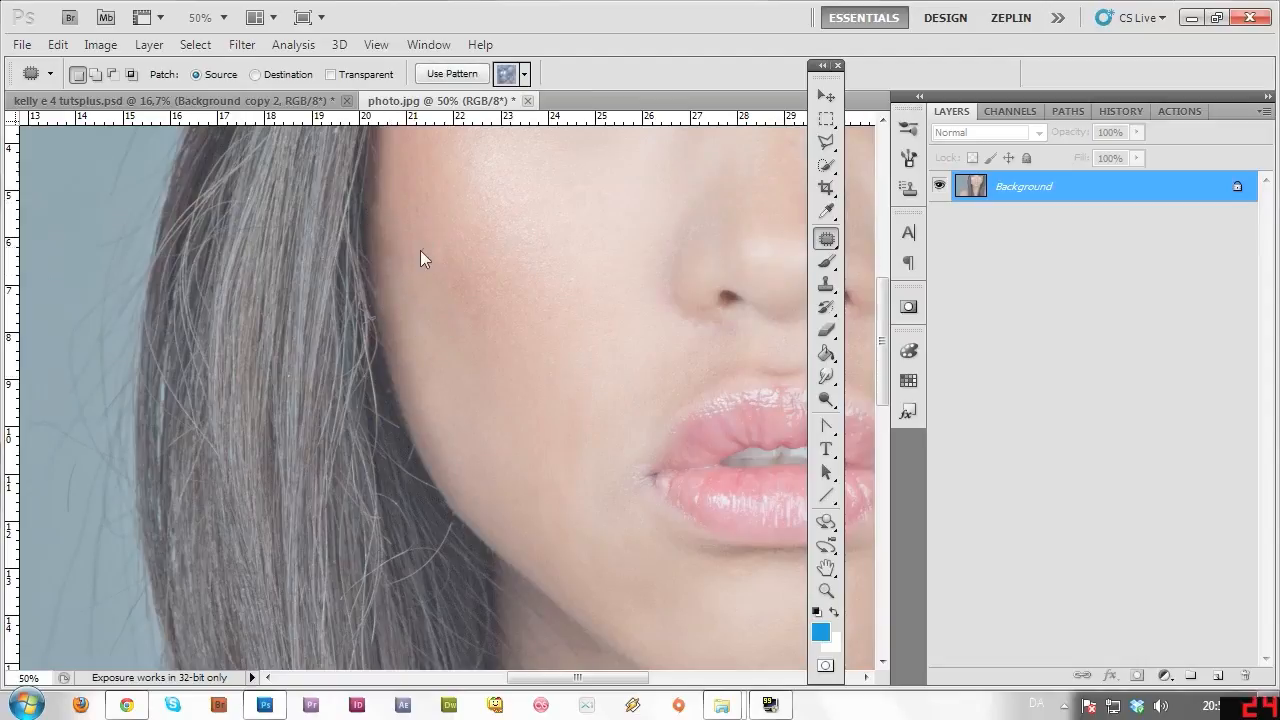
click(662, 276)
mouse_move(386, 194)
mouse_down()
mouse_move(371, 180)
mouse_move(382, 214)
mouse_up()
click(414, 223)
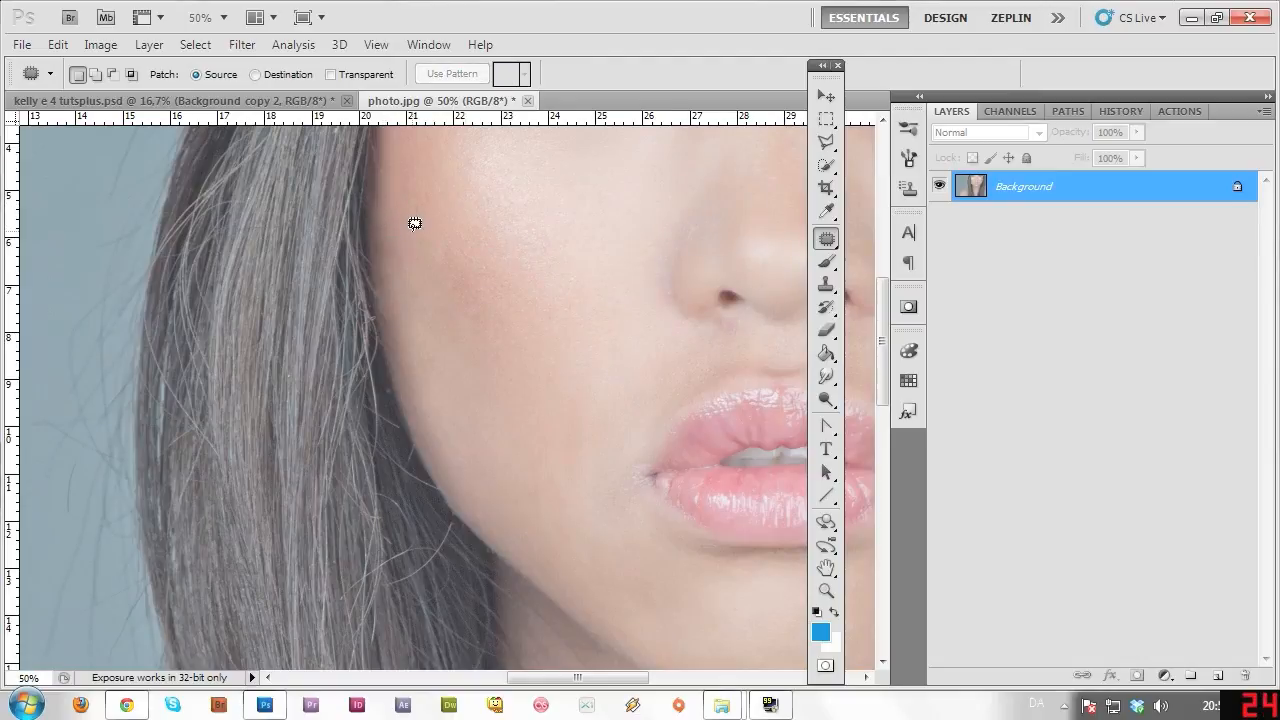
click(826, 590)
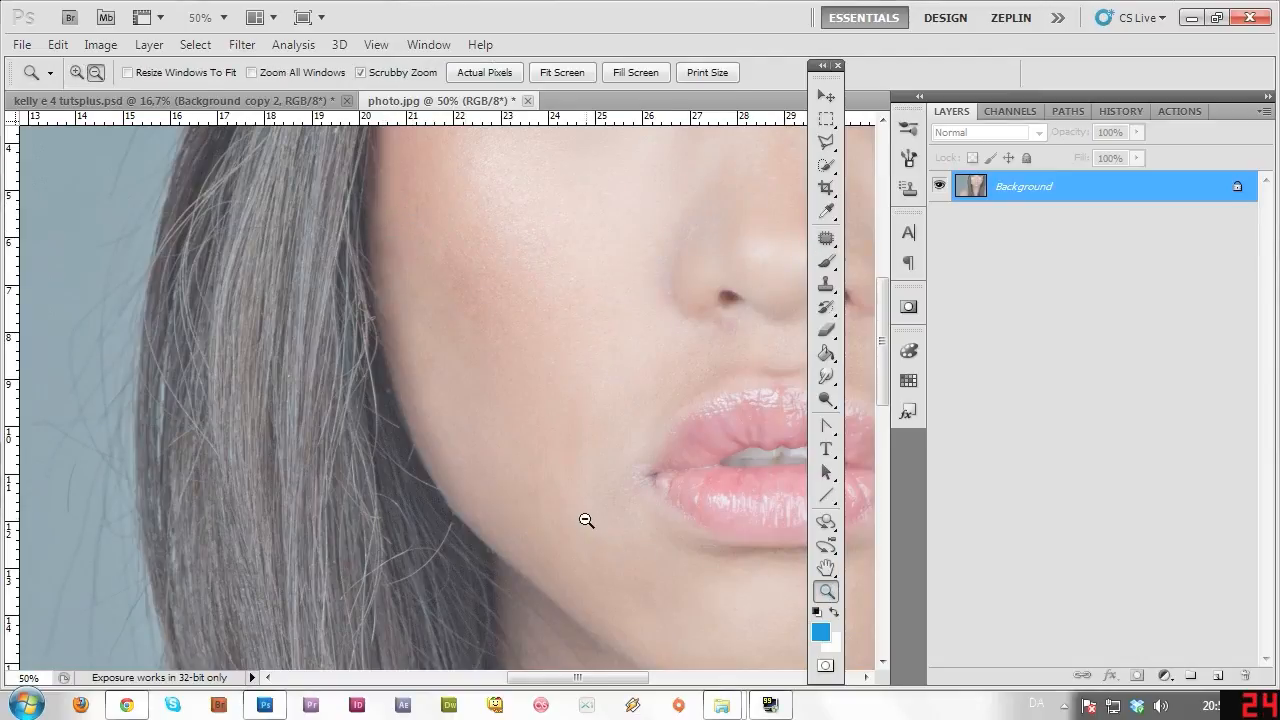
Zoom out to the whole portrait, then zoom back in to 50% on the eyes.
alt+click(590, 530)
alt+click(603, 560)
alt+click(604, 560)
alt+click(600, 520)
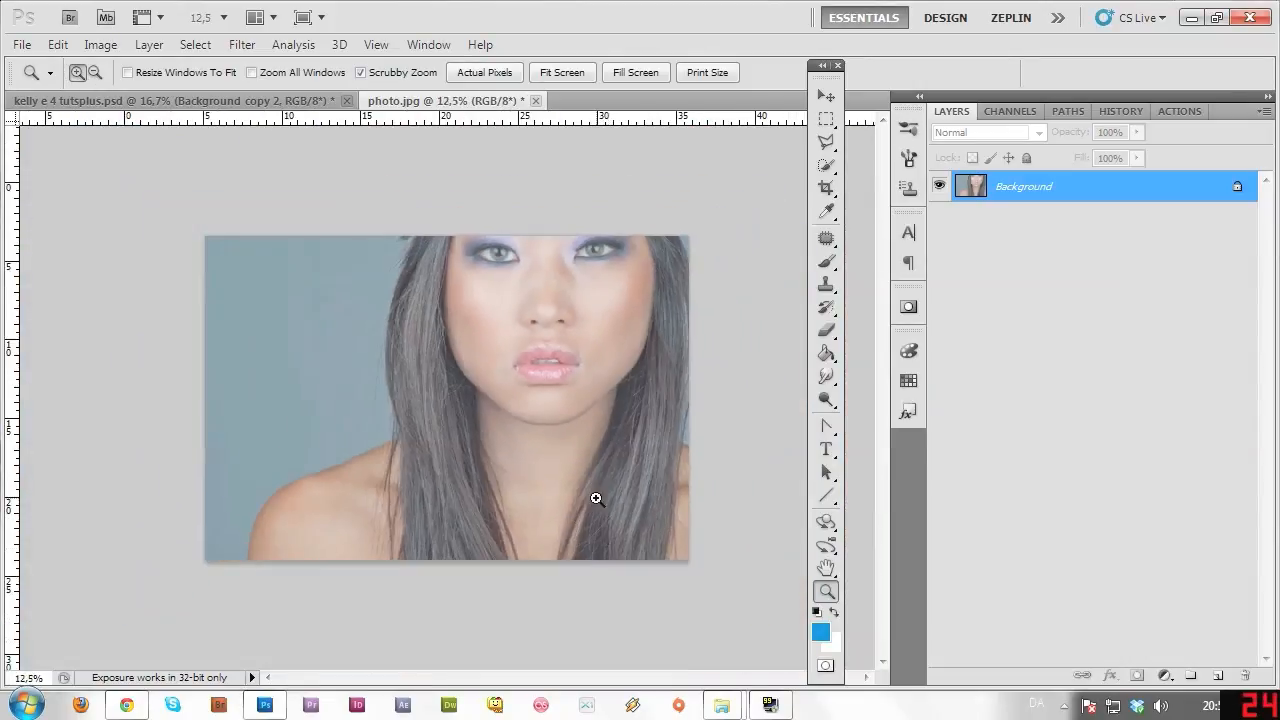
click(456, 322)
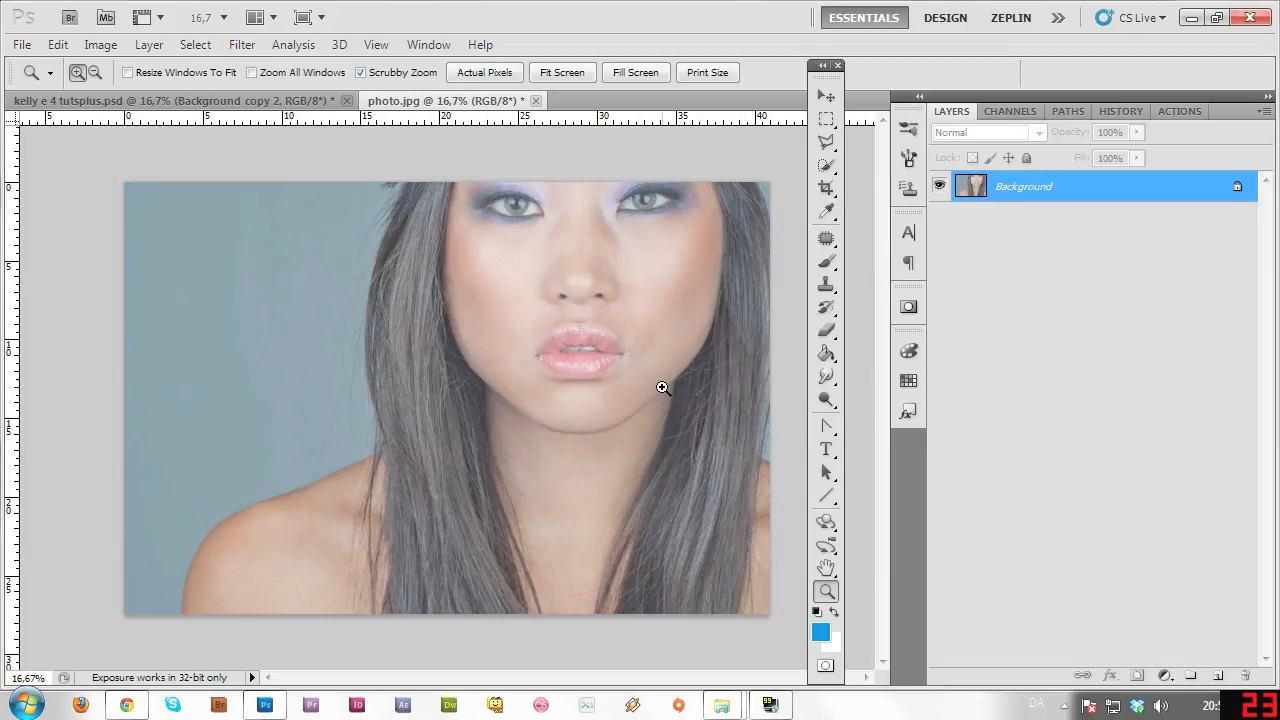
click(719, 366)
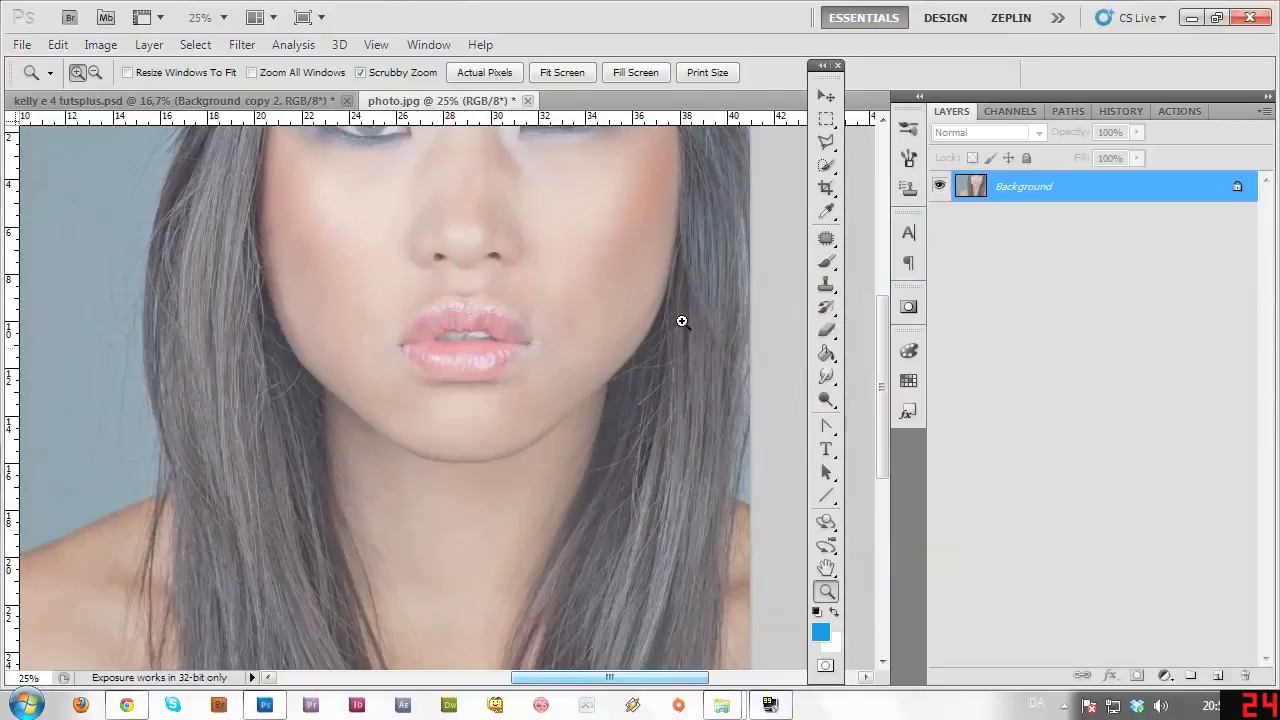
click(652, 254)
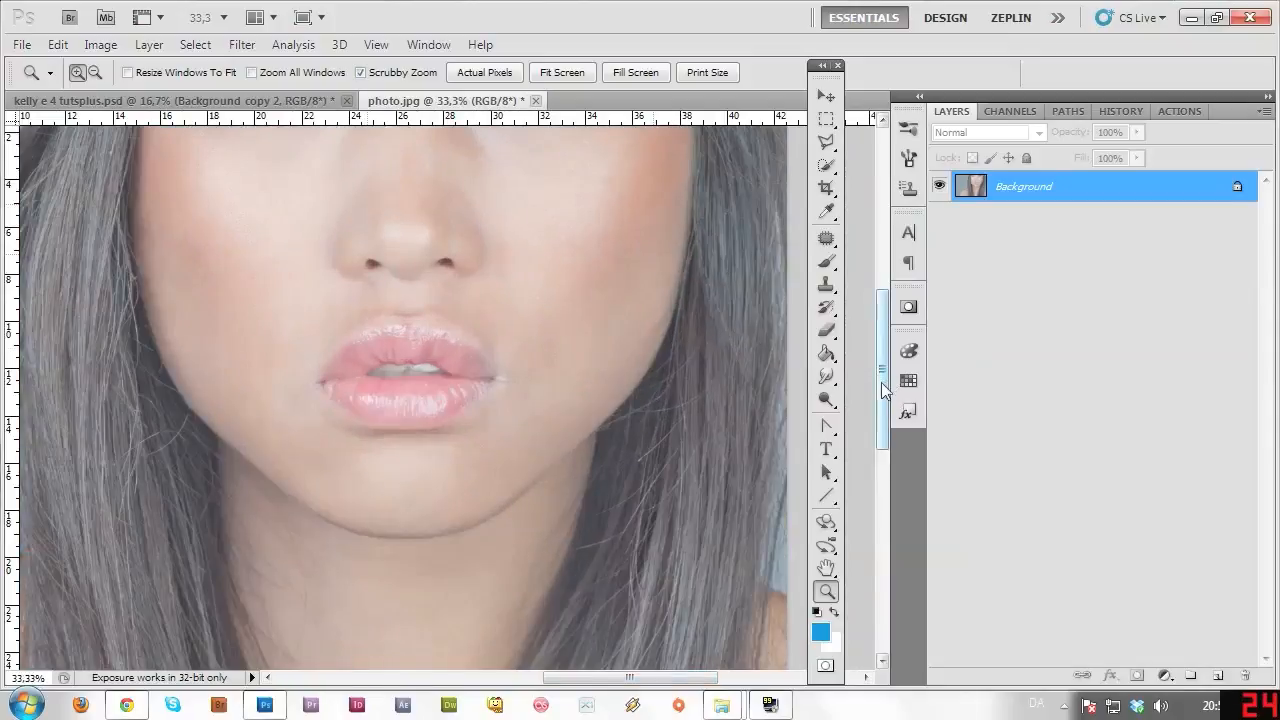
drag(881, 382, 883, 325)
click(660, 245)
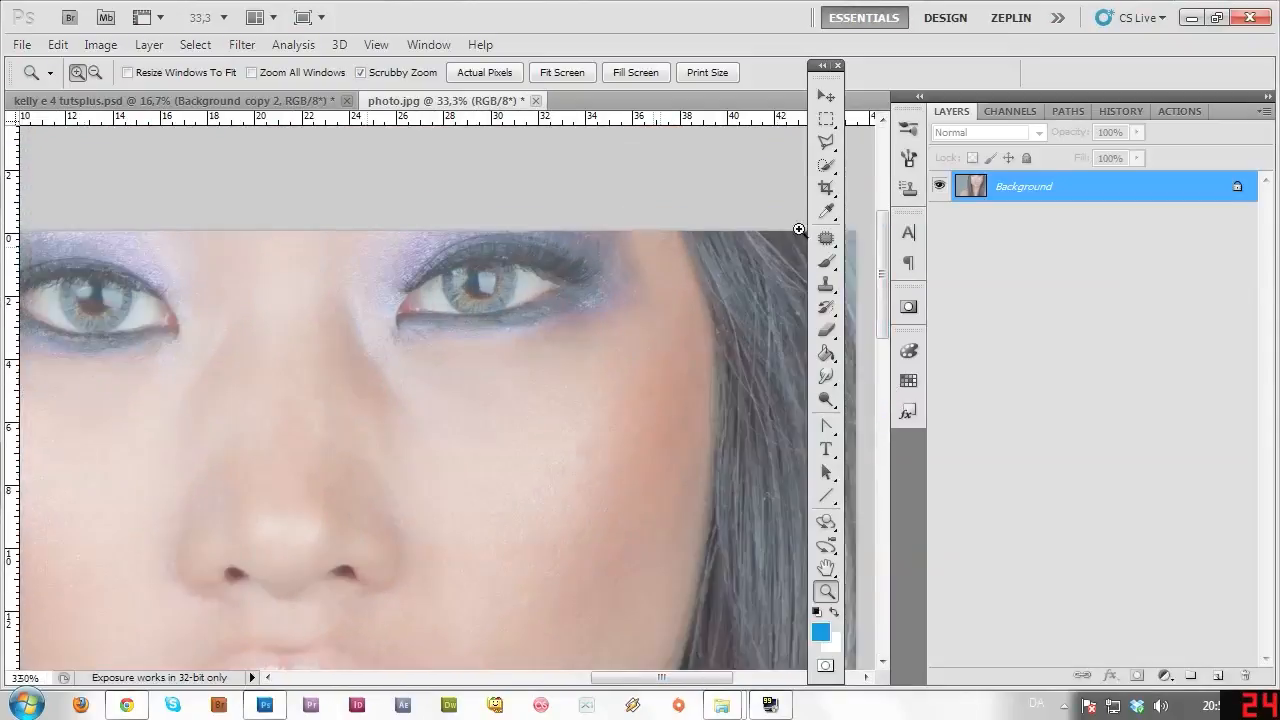
click(826, 236)
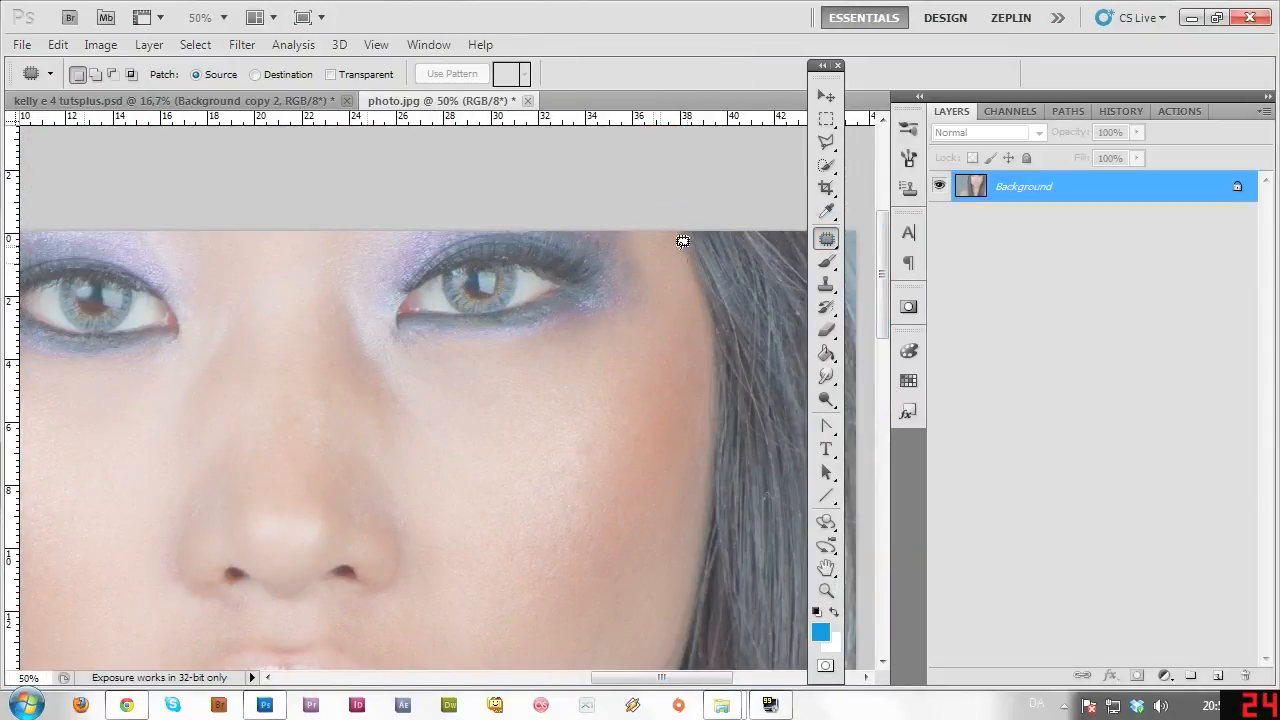
Discard a trial outline by the right eye and patch the hair at the jaw edge.
mouse_move(648, 221)
mouse_down()
mouse_move(683, 262)
mouse_move(679, 295)
mouse_up()
click(709, 329)
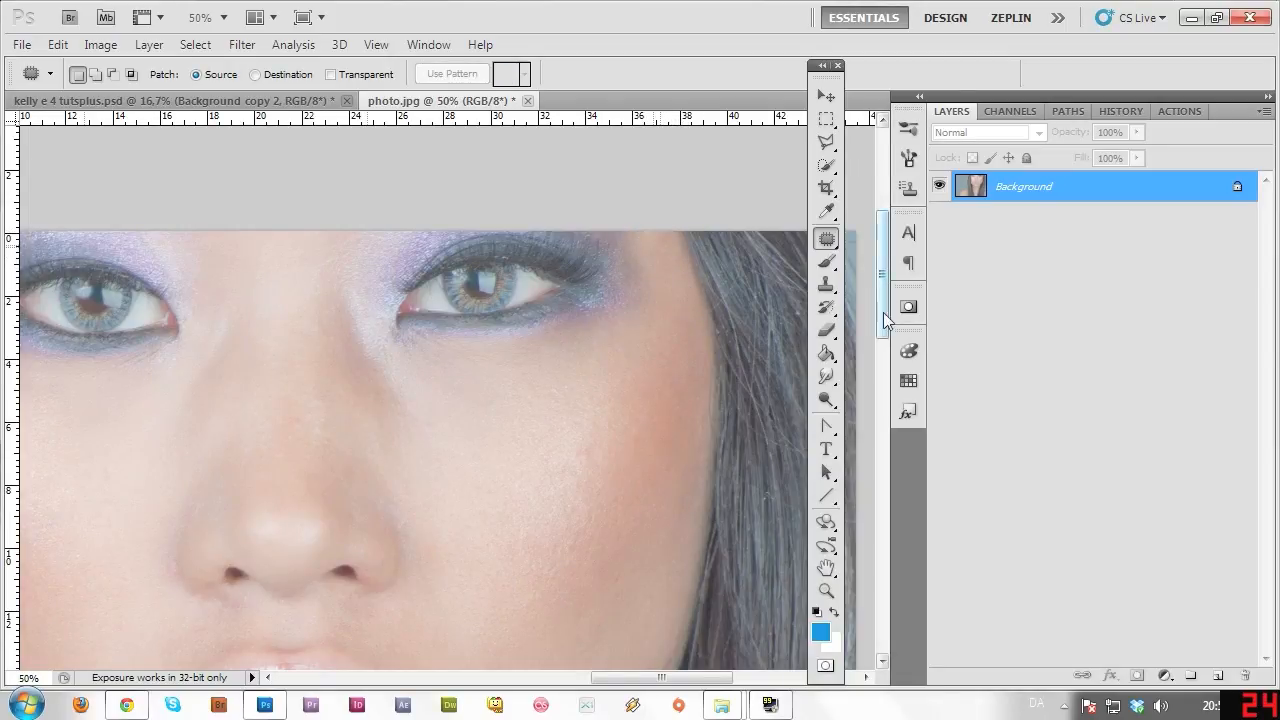
drag(883, 318, 882, 388)
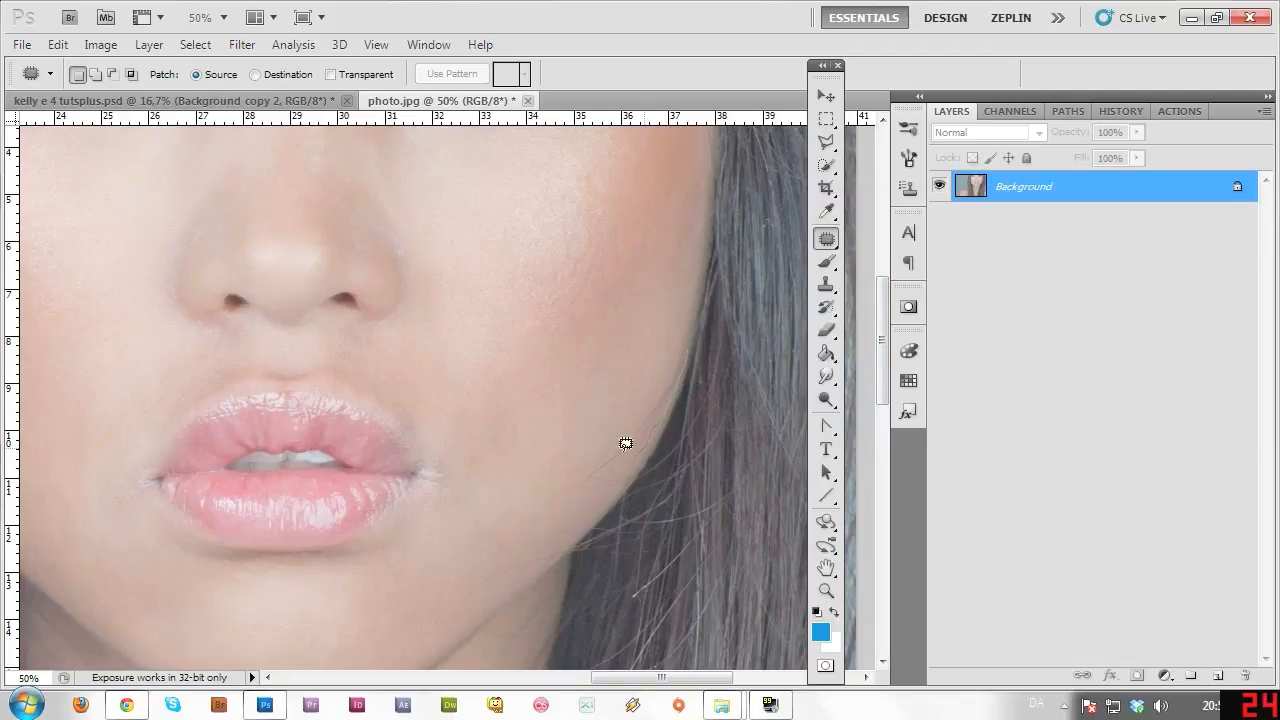
drag(668, 359, 685, 349)
drag(656, 402, 635, 387)
click(671, 326)
Patch the hair strands running along the jaw and across the chin.
drag(620, 438, 627, 460)
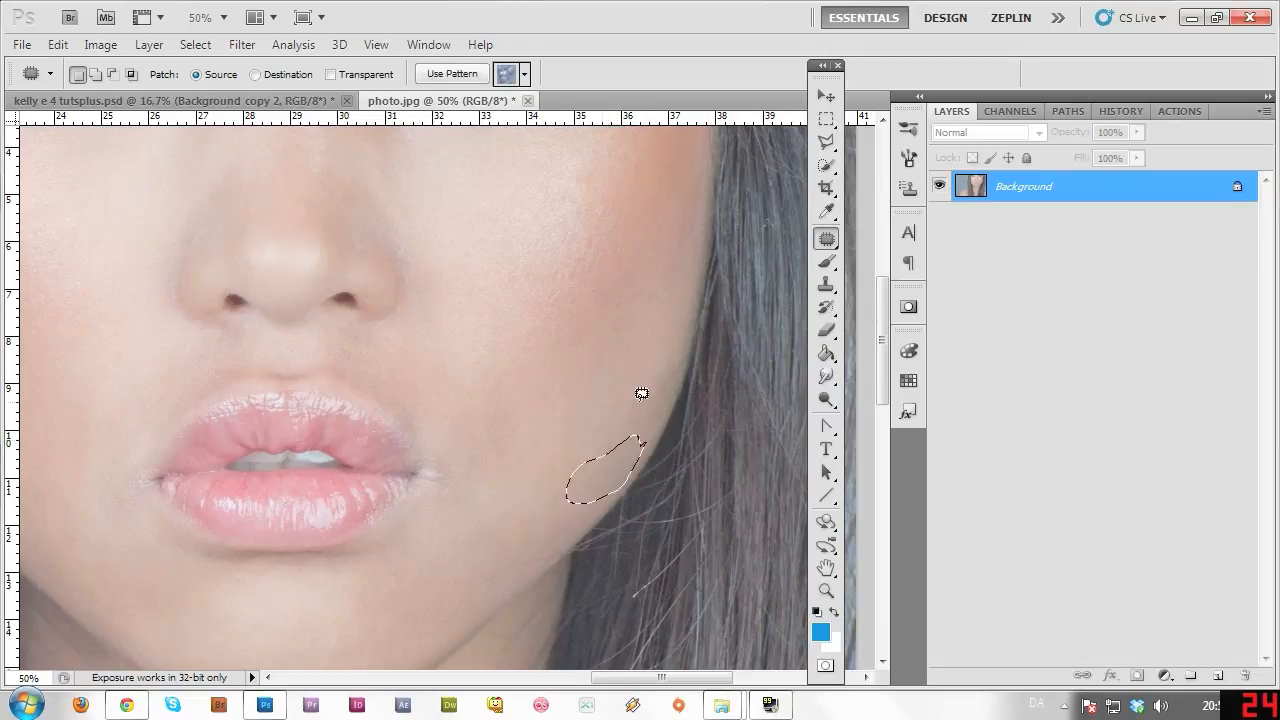
key(ctrl+d)
scroll(871, 393, down, 3)
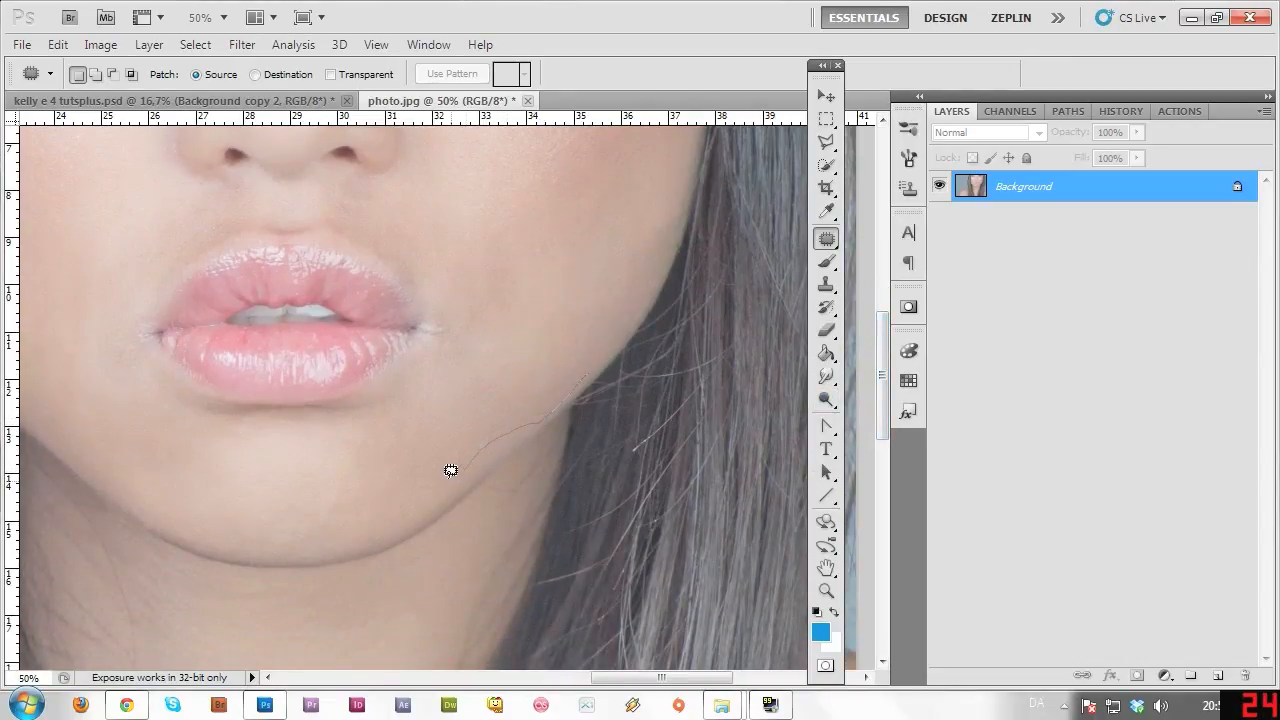
drag(560, 387, 575, 362)
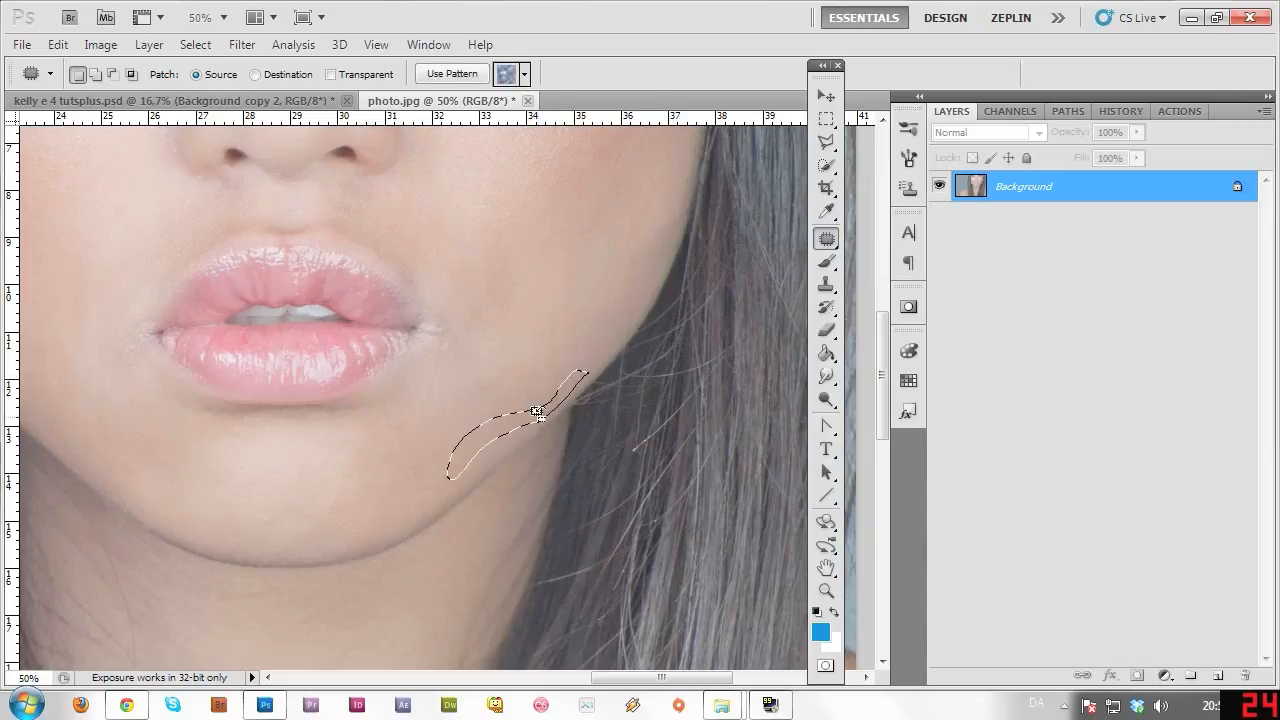
click(600, 325)
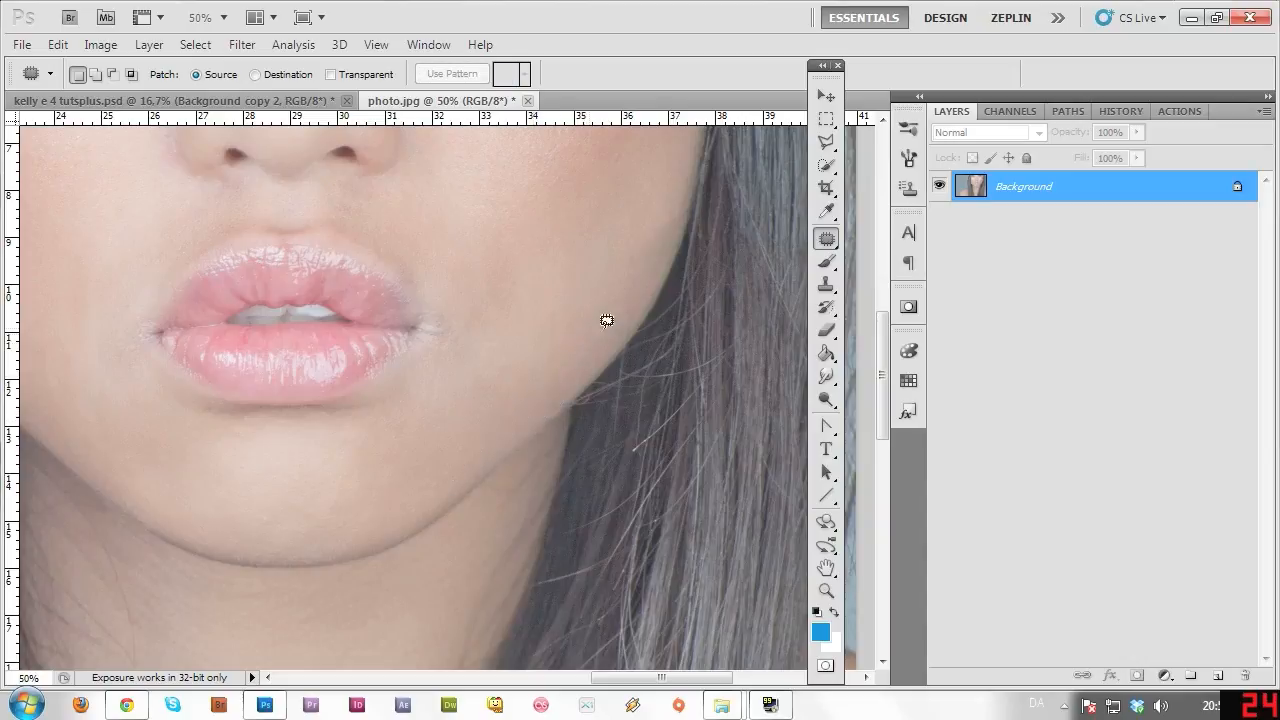
drag(882, 393, 880, 515)
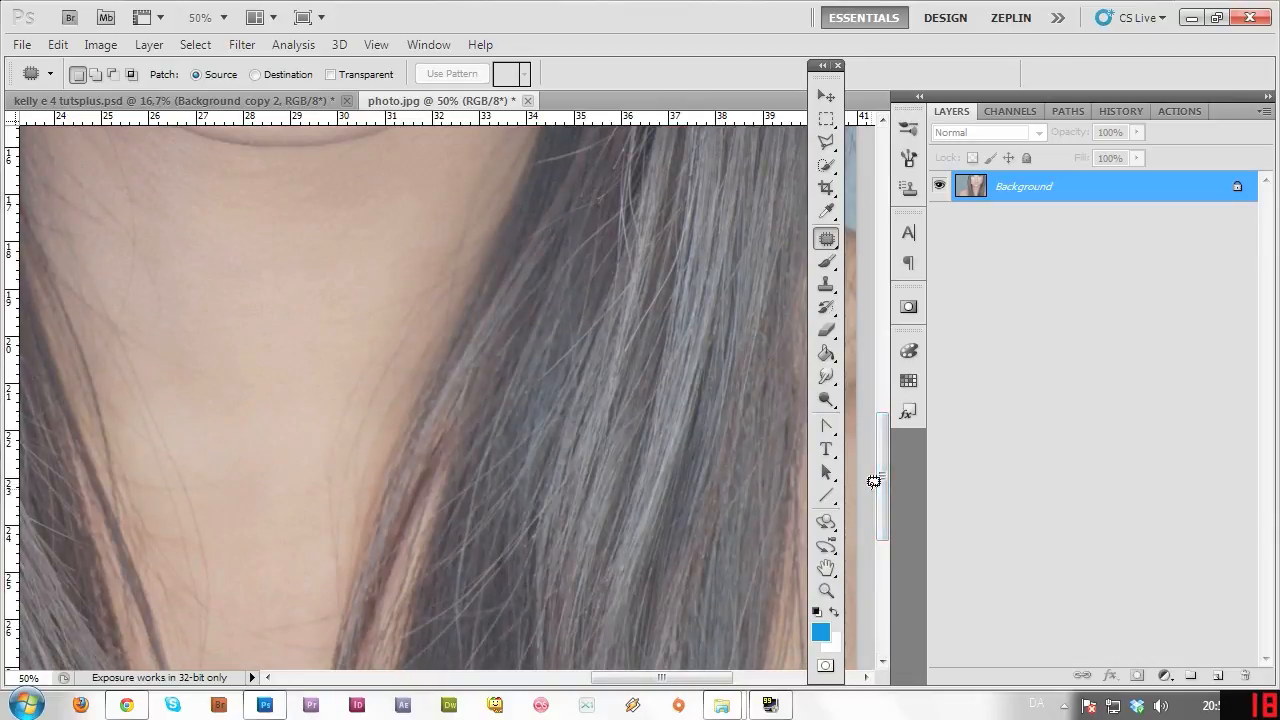
Patch the hair strands across the neck and beside the chin.
drag(663, 679, 634, 614)
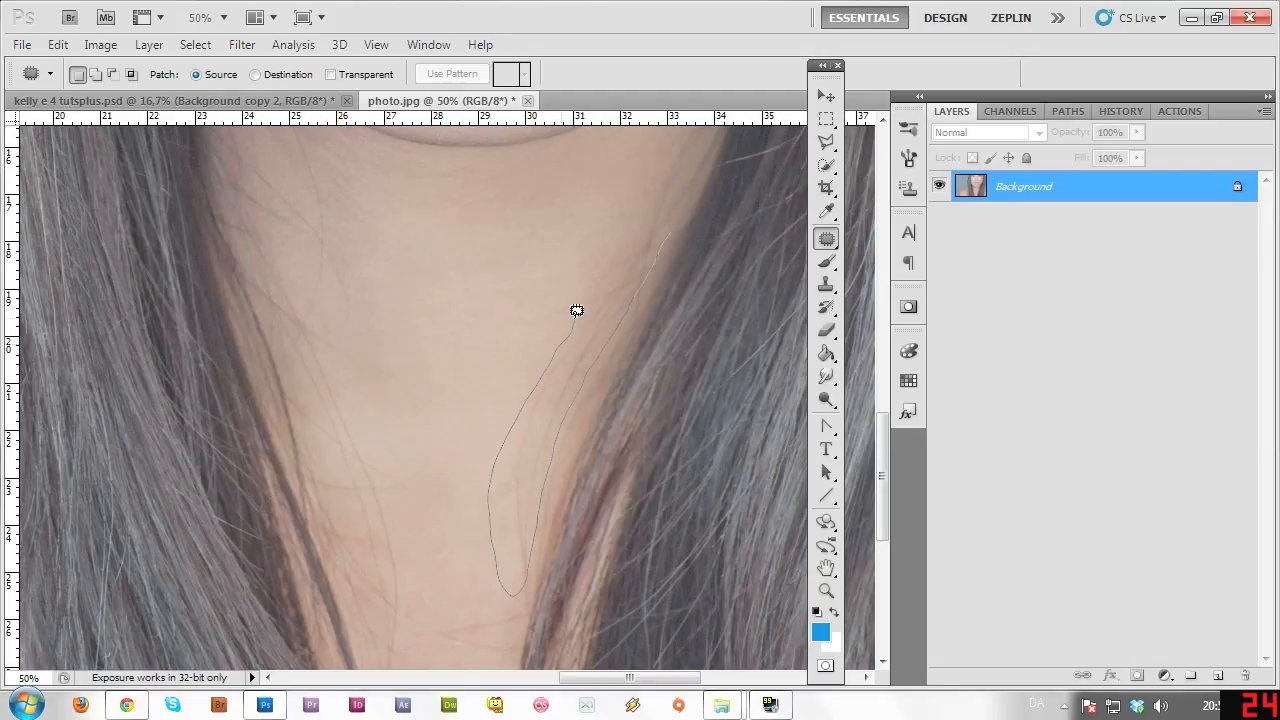
mouse_move(593, 275)
mouse_down()
mouse_move(649, 220)
mouse_move(668, 232)
mouse_move(577, 260)
mouse_move(562, 252)
mouse_up()
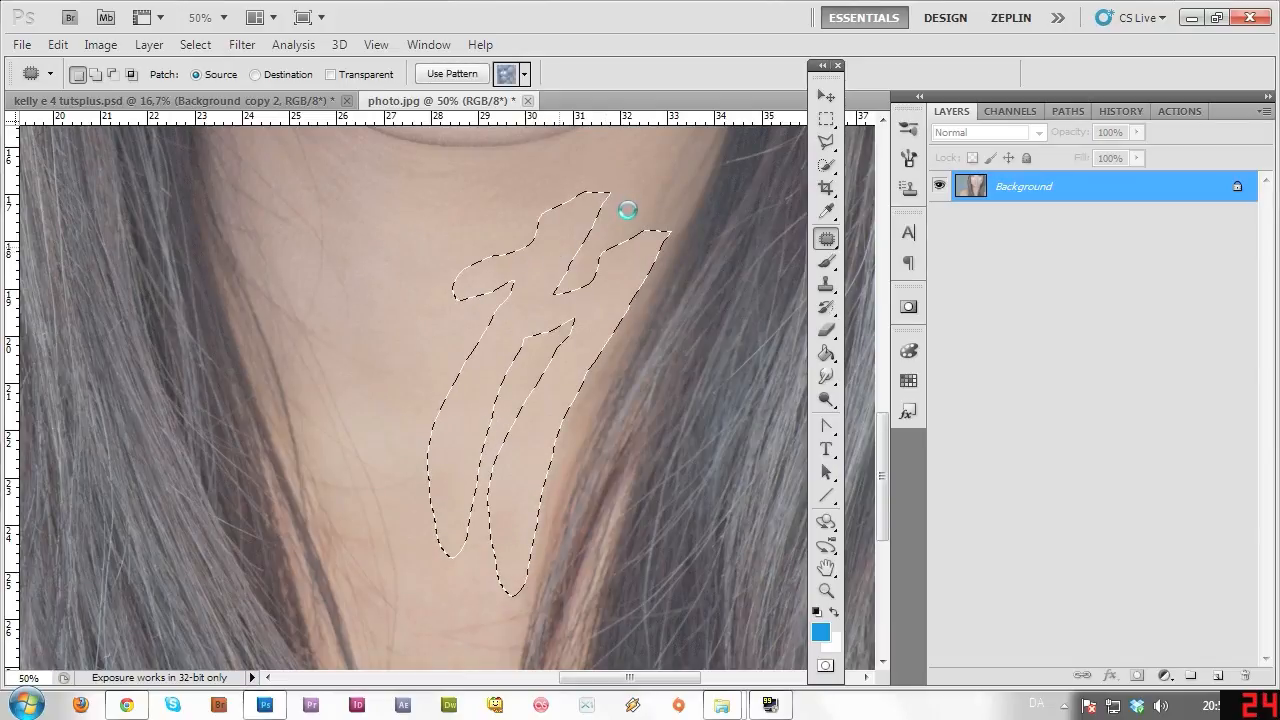
key(ctrl+d)
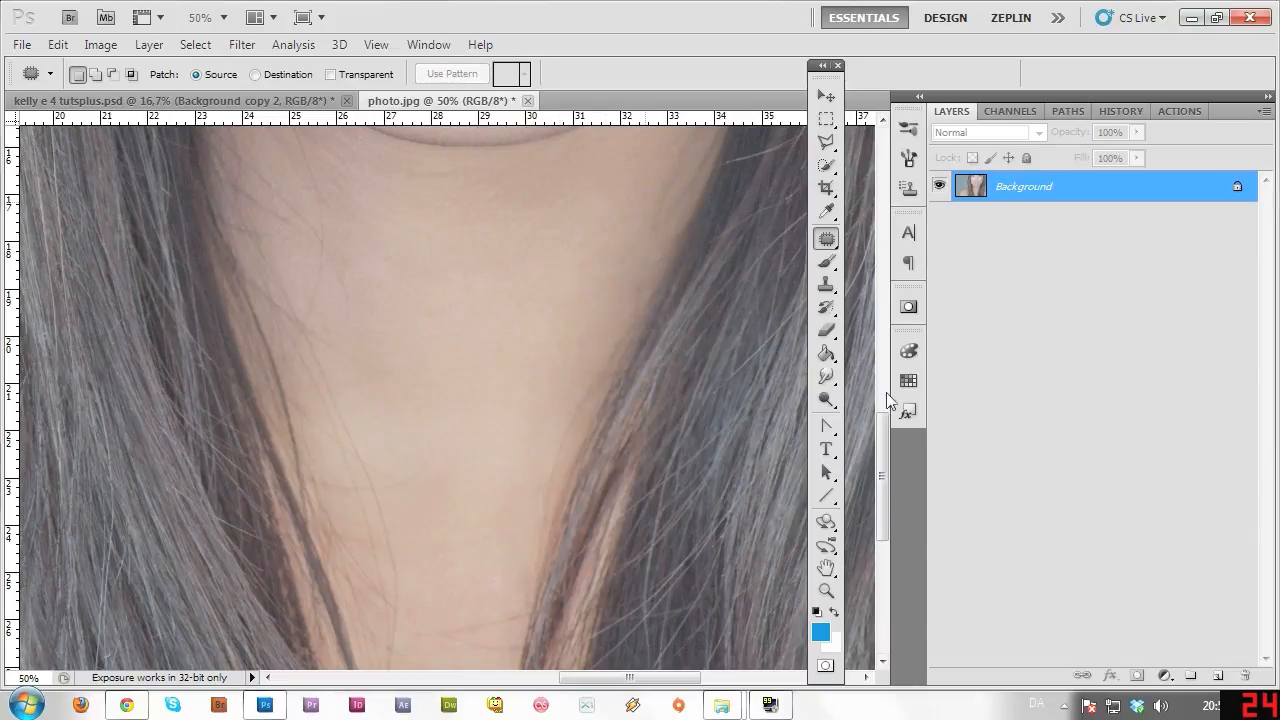
scroll(884, 400, up, 3)
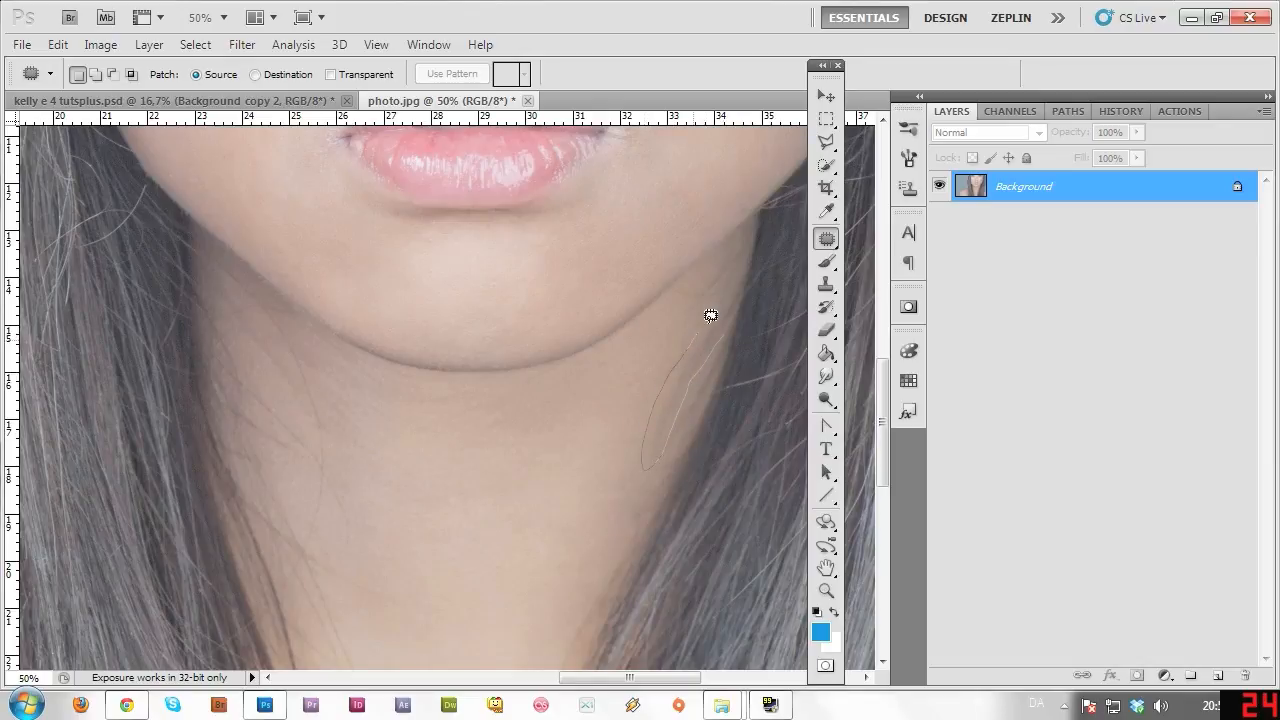
drag(710, 316, 720, 326)
drag(704, 360, 670, 358)
key(ctrl+d)
Patch another strand below the chin and one further down the neck.
mouse_move(730, 308)
mouse_down()
mouse_move(710, 269)
mouse_move(682, 282)
mouse_move(705, 324)
mouse_move(668, 385)
mouse_up()
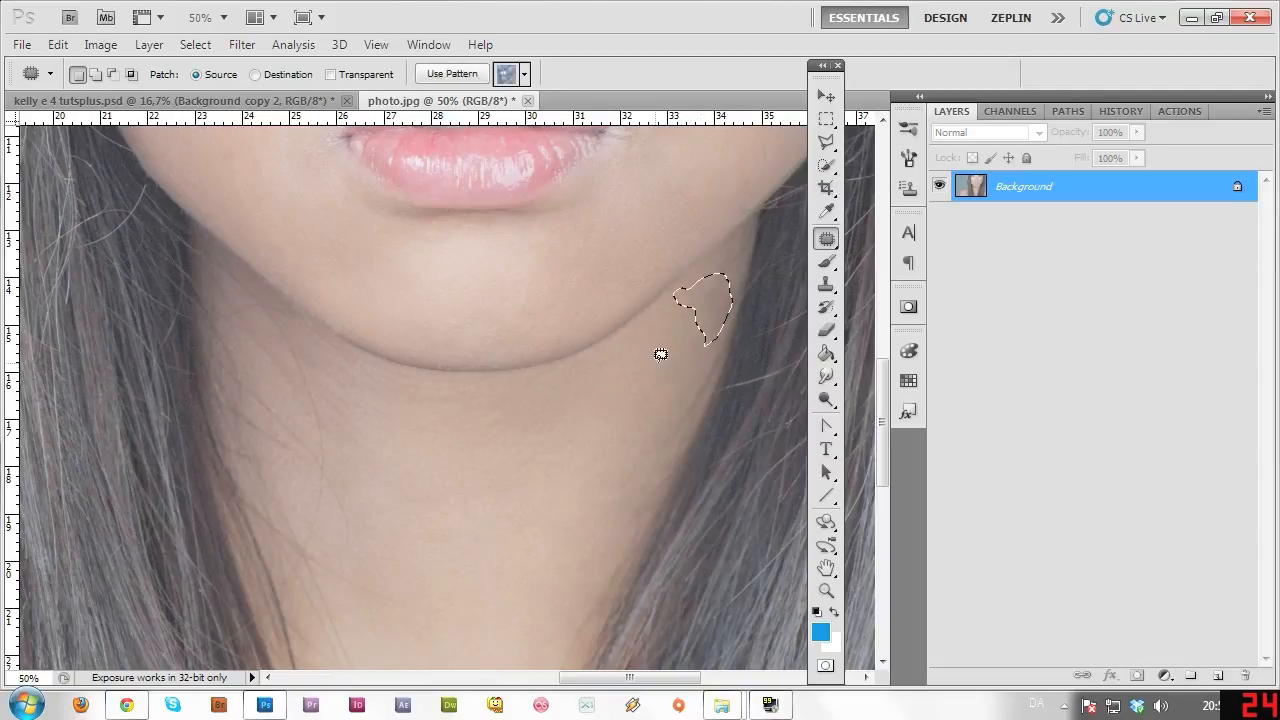
key(ctrl+d)
drag(882, 448, 882, 500)
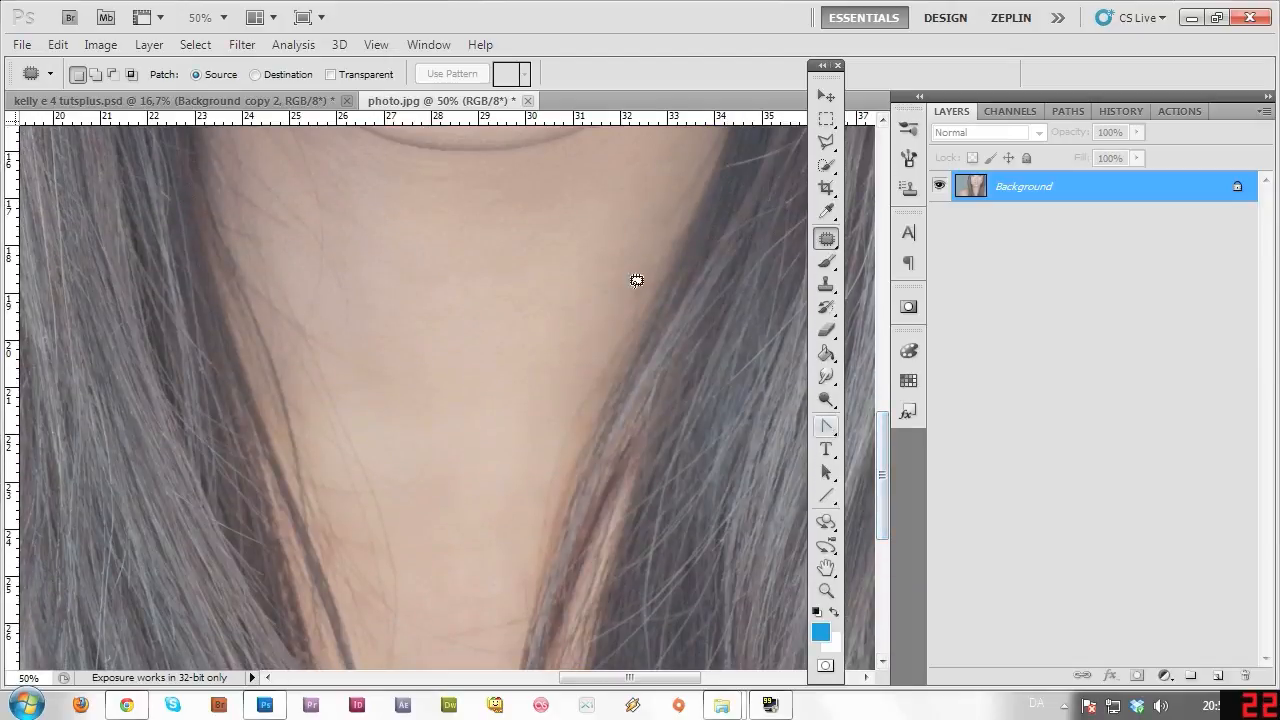
drag(666, 250, 610, 366)
drag(617, 308, 643, 266)
drag(621, 322, 592, 310)
key(ctrl+d)
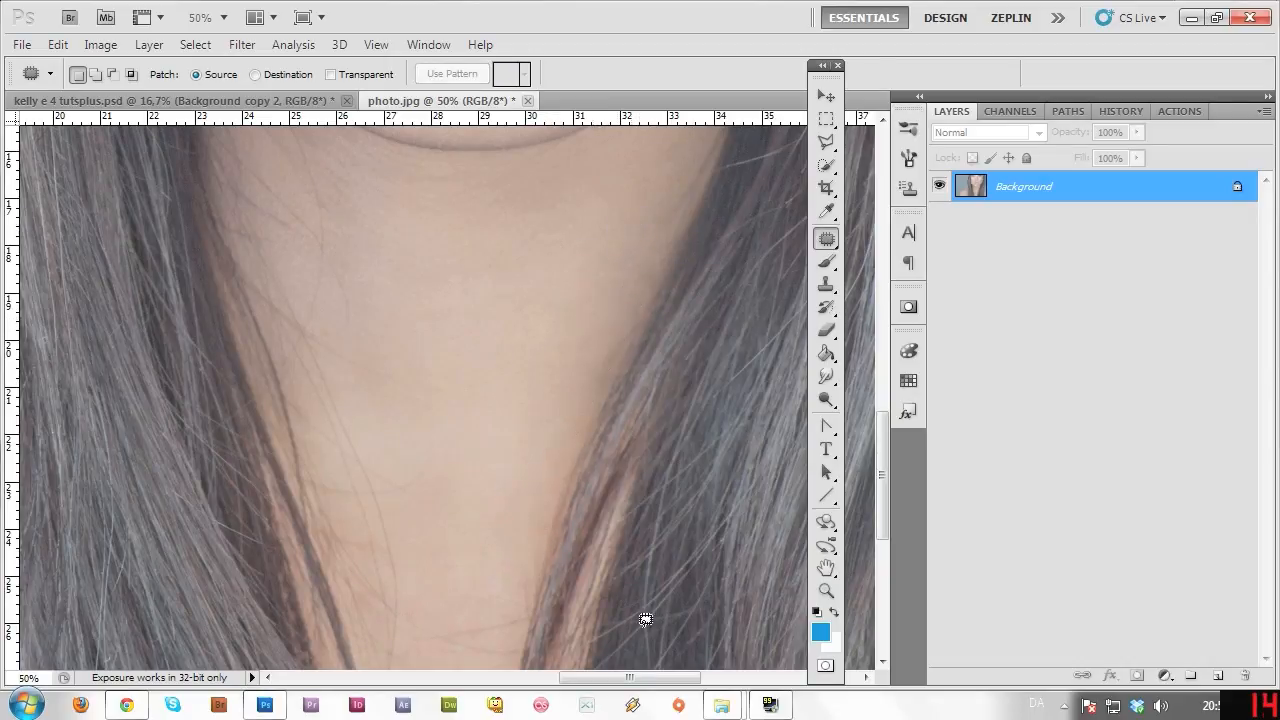
Patch the hair strands at the bottom of the neck with clean skin above.
drag(657, 680, 642, 680)
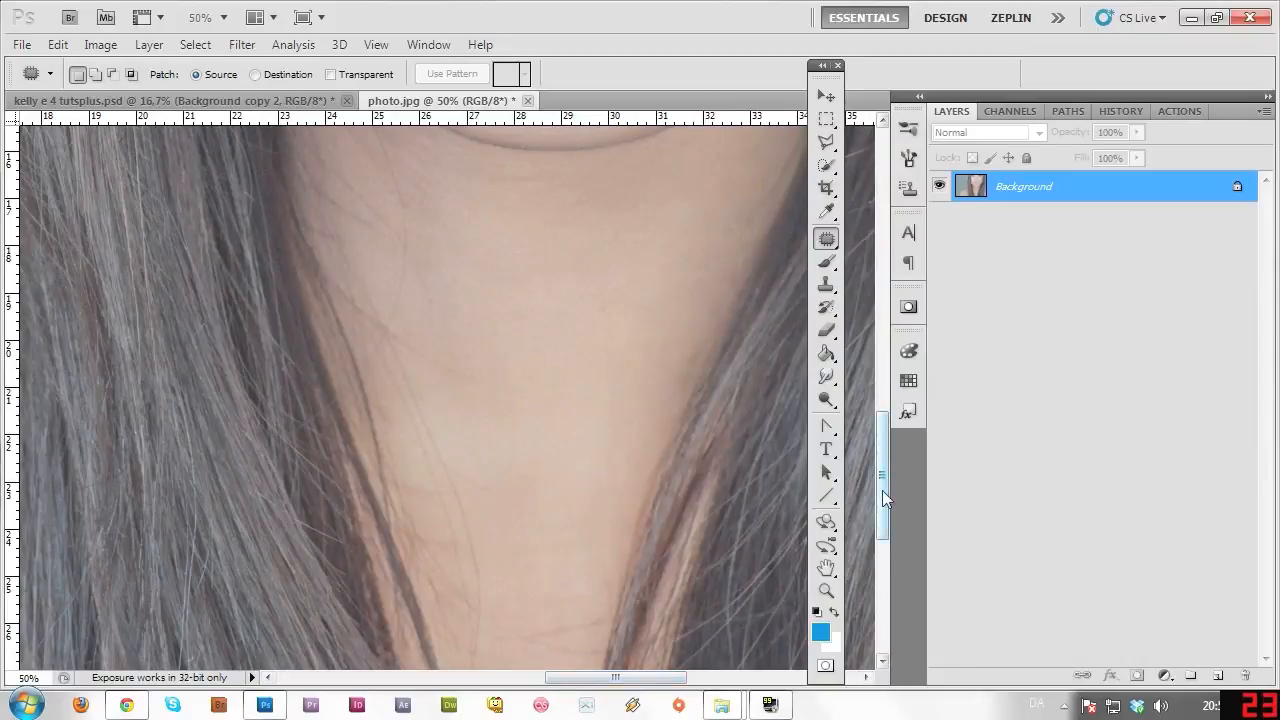
drag(882, 490, 882, 522)
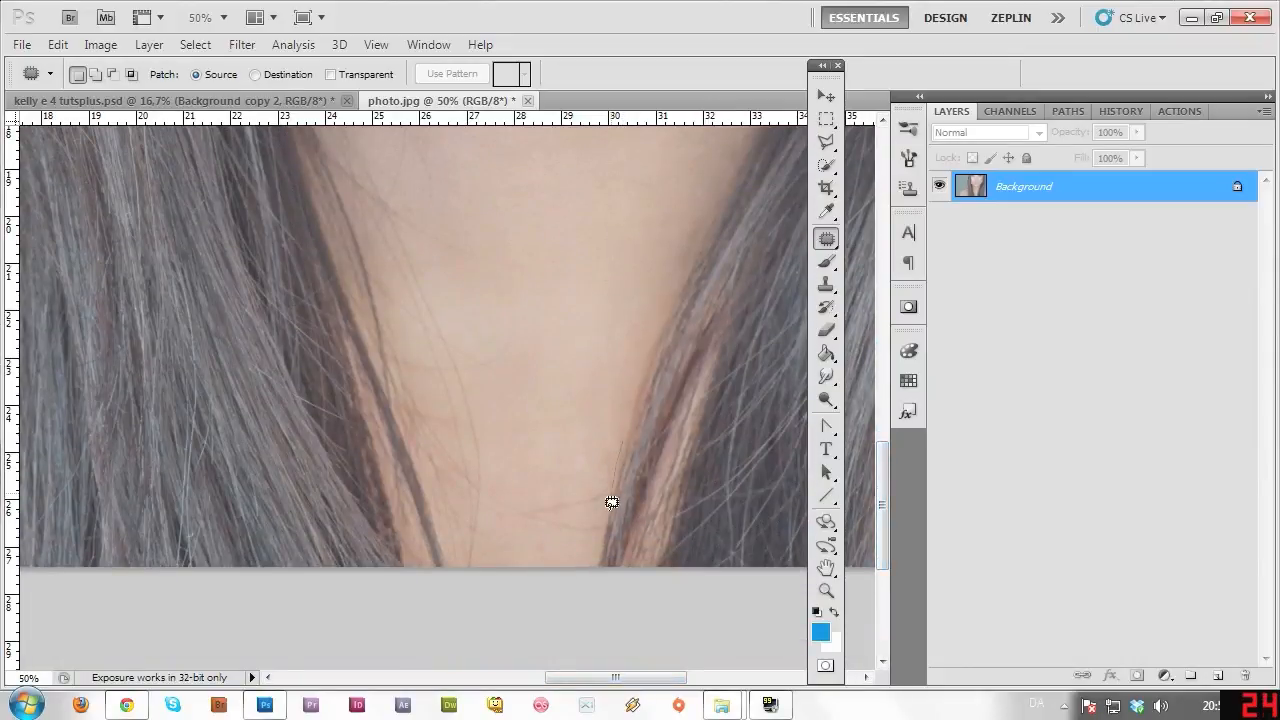
mouse_move(541, 498)
mouse_down()
mouse_move(606, 446)
mouse_move(600, 357)
mouse_up()
key(ctrl+d)
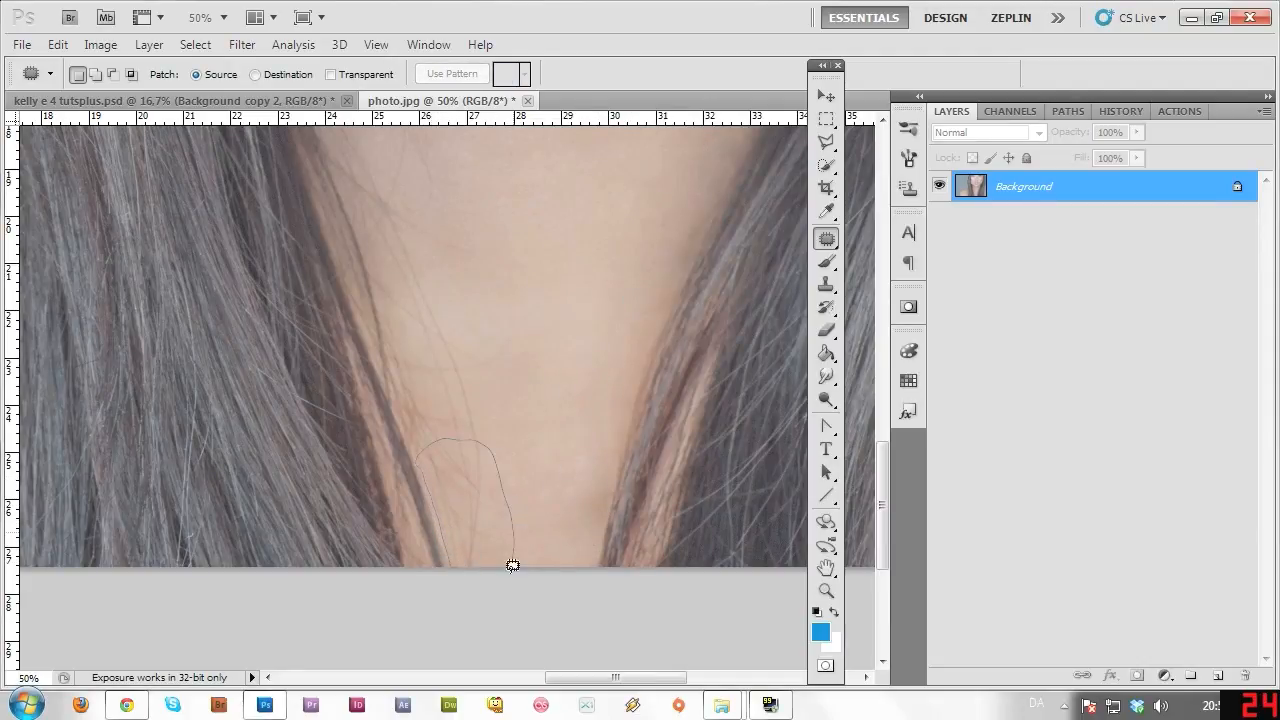
drag(512, 566, 455, 567)
mouse_move(528, 451)
mouse_down()
mouse_move(571, 414)
mouse_move(583, 340)
mouse_move(607, 308)
mouse_up()
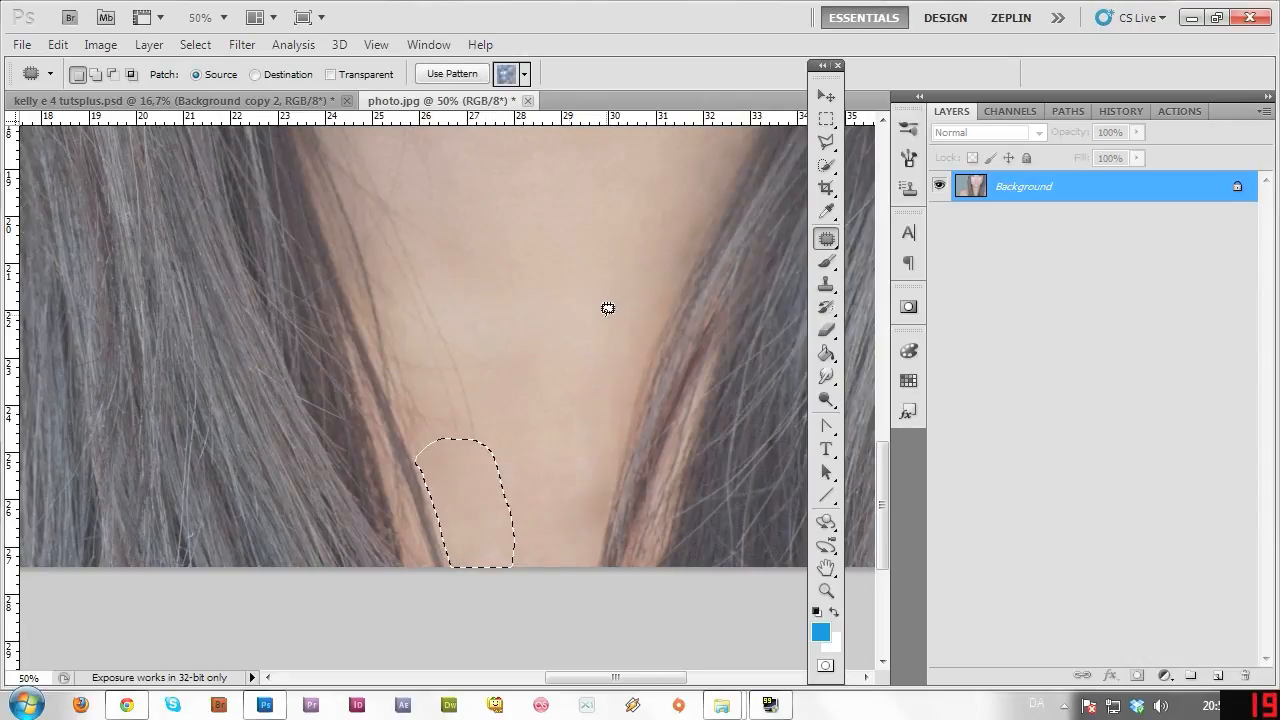
key(ctrl+d)
Patch the strand on the left of the neck with clean skin up-right.
drag(882, 505, 838, 472)
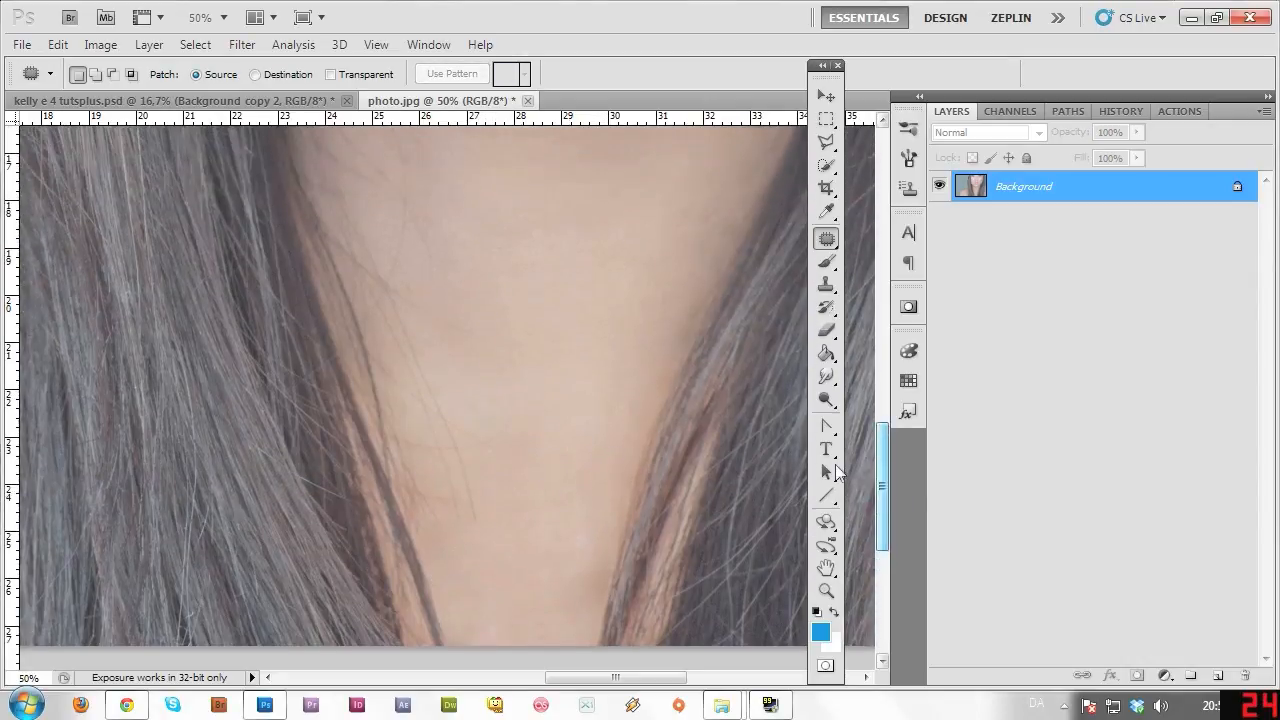
drag(449, 516, 488, 487)
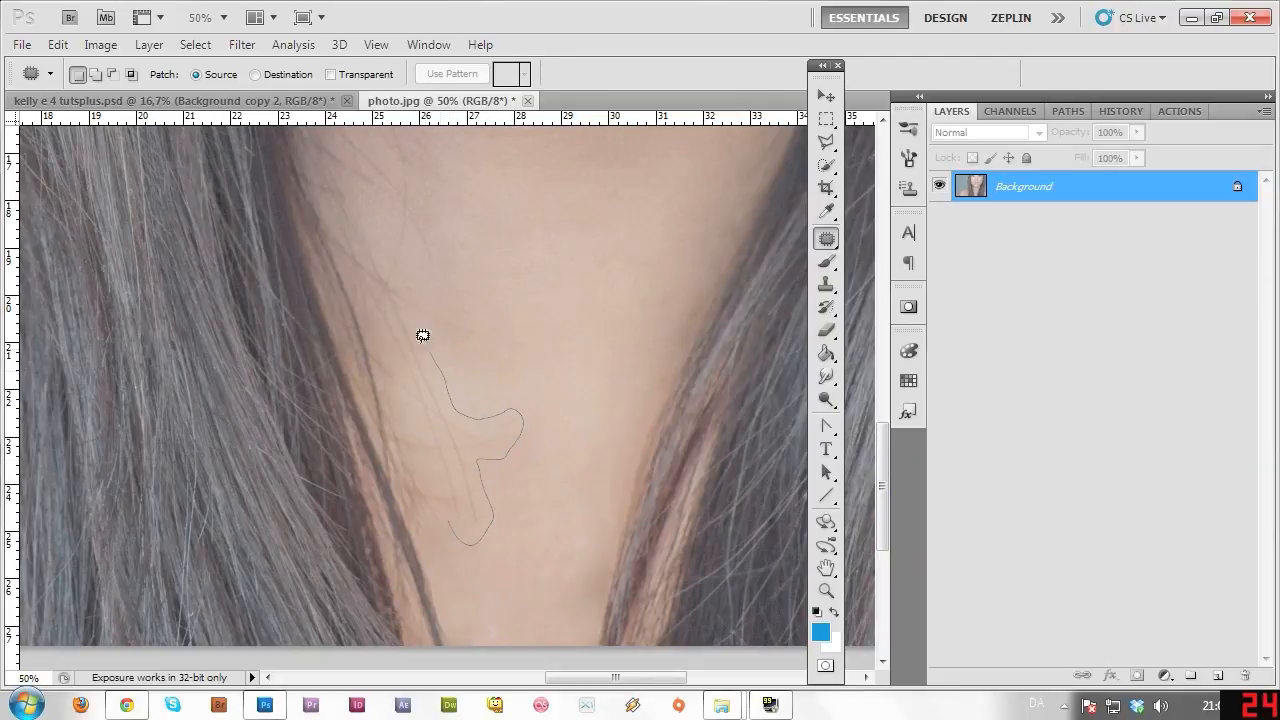
drag(414, 394, 448, 512)
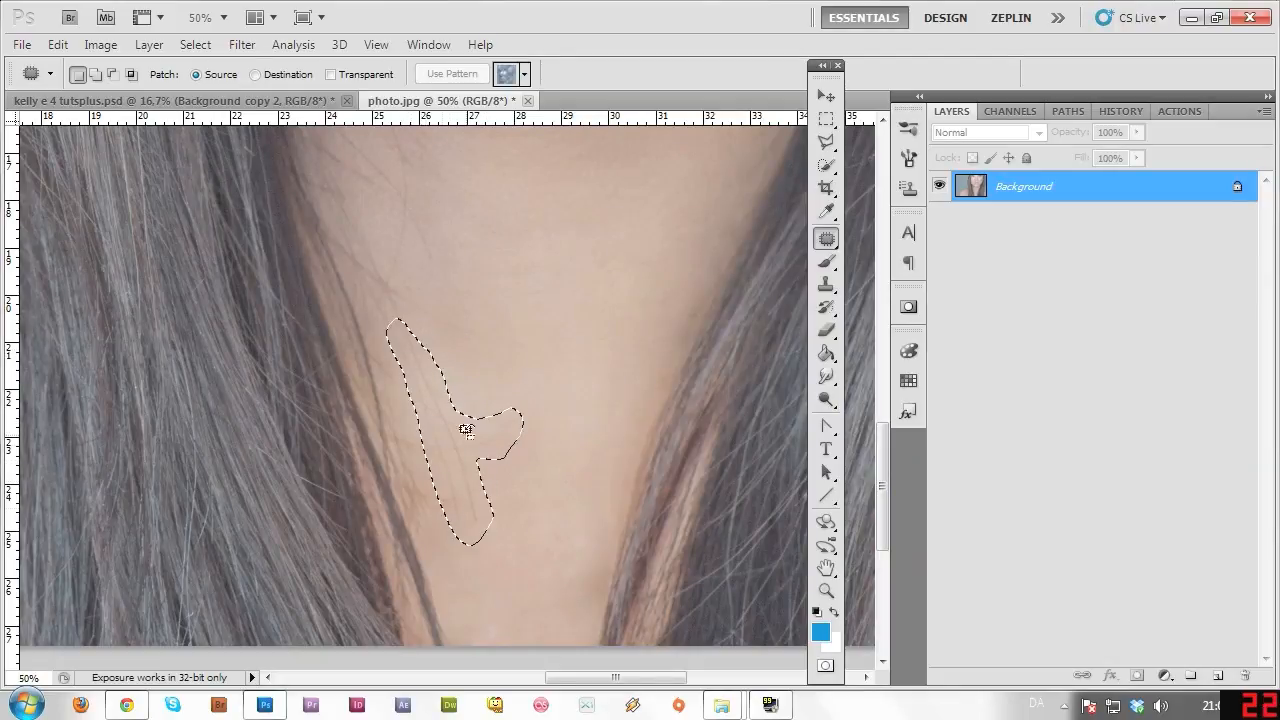
mouse_move(466, 420)
mouse_down()
mouse_move(491, 417)
mouse_move(536, 344)
mouse_move(558, 338)
mouse_move(584, 368)
mouse_up()
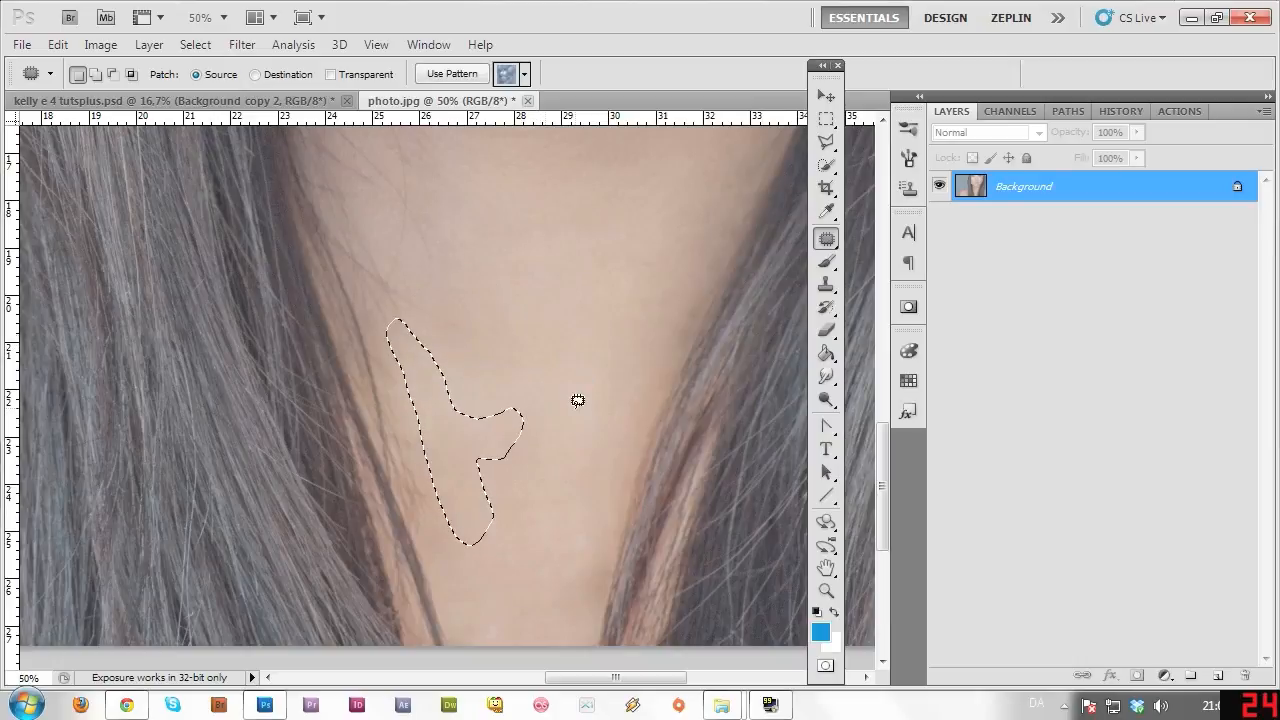
key(ctrl+d)
scroll(373, 448, up, 4)
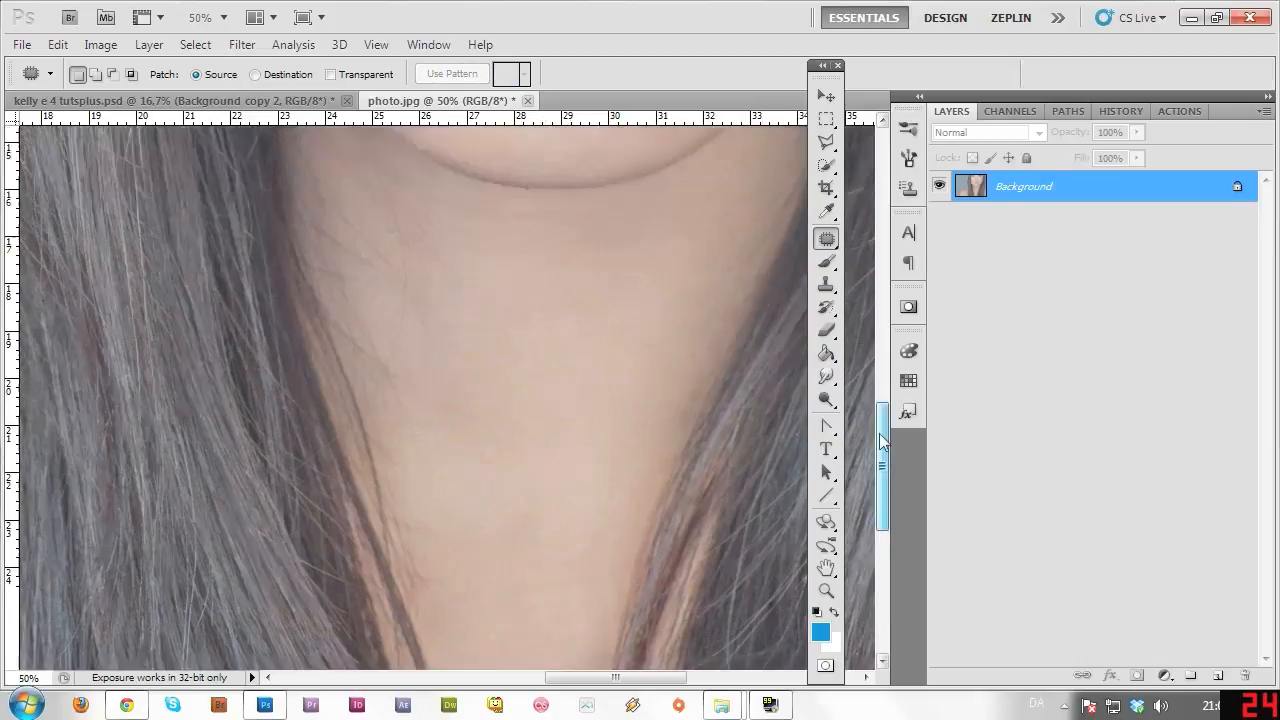
Patch the strand below the chin and another neck strand with clean skin.
mouse_move(371, 451)
mouse_down()
mouse_move(393, 492)
mouse_move(508, 507)
mouse_up()
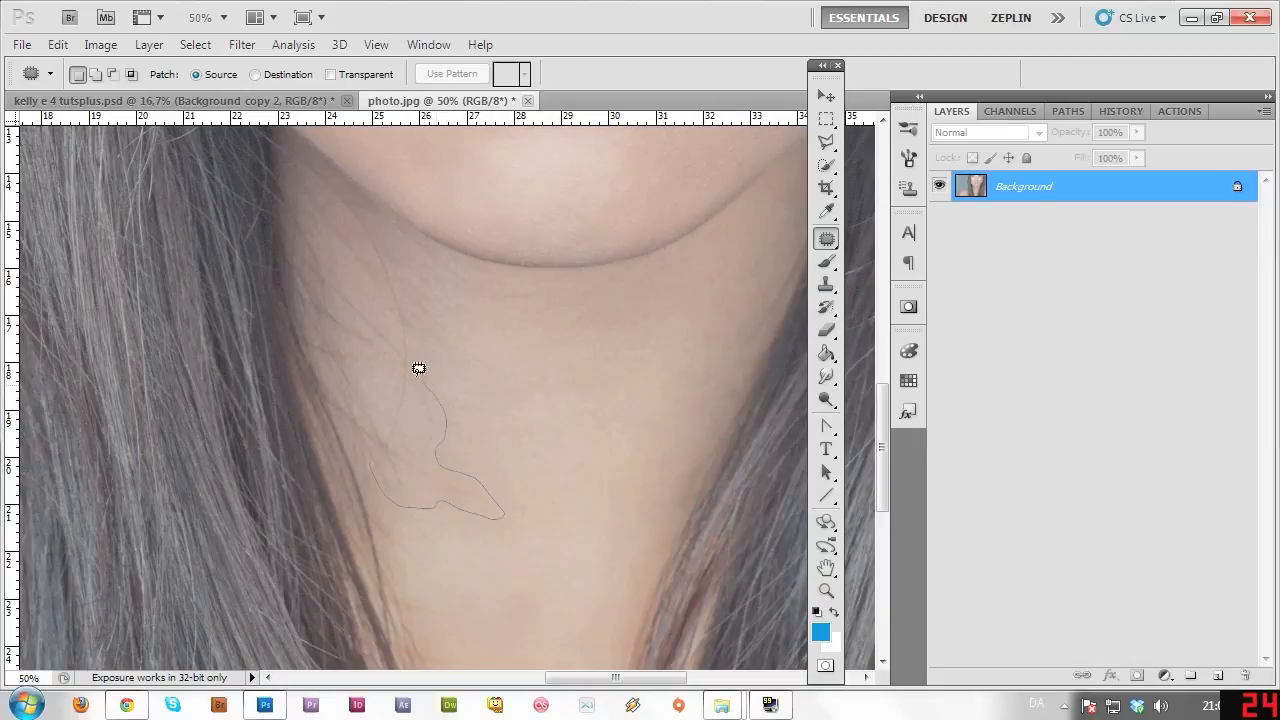
drag(376, 442, 376, 442)
mouse_move(463, 423)
mouse_down()
mouse_move(574, 414)
mouse_move(577, 425)
mouse_up()
key(ctrl+d)
drag(331, 273, 324, 281)
drag(409, 383, 452, 462)
key(ctrl+d)
Patch a further hair strand, adding a second area to the patch selection.
mouse_move(363, 238)
mouse_down()
mouse_move(287, 151)
mouse_move(380, 257)
mouse_move(390, 313)
mouse_up()
key(ctrl+d)
mouse_move(312, 172)
mouse_down()
mouse_move(368, 248)
mouse_move(398, 263)
mouse_up()
drag(354, 188, 312, 176)
drag(399, 255, 479, 324)
key(ctrl+d)
Patch the shadow along the jawline and the hair strand on the neck.
mouse_move(297, 180)
mouse_down()
mouse_move(363, 290)
mouse_move(384, 268)
mouse_move(355, 229)
mouse_move(452, 412)
mouse_up()
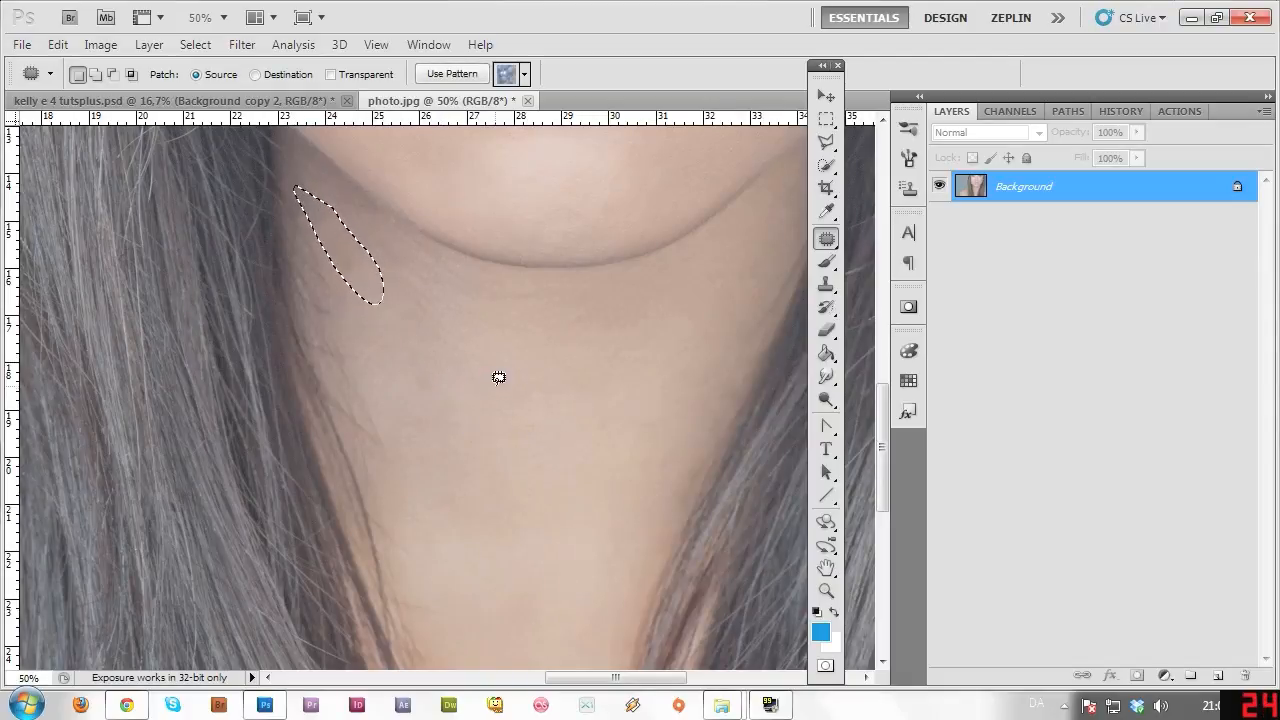
key(ctrl+d)
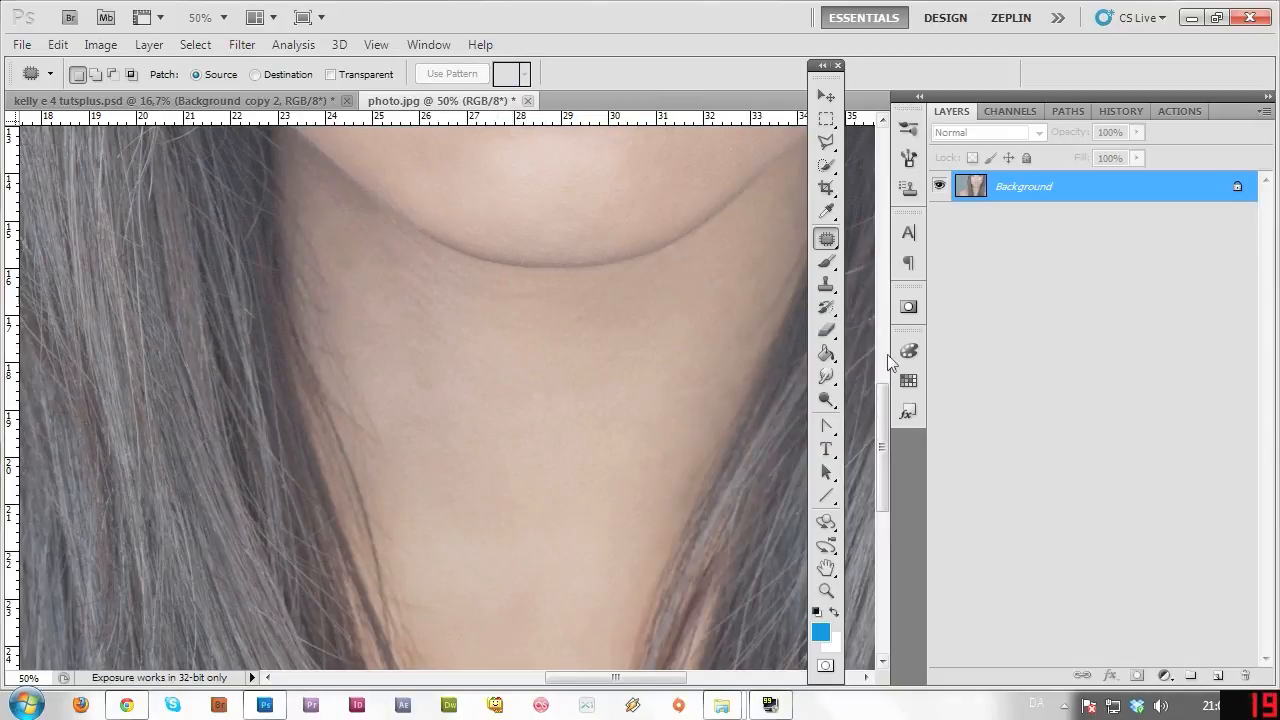
drag(881, 438, 881, 478)
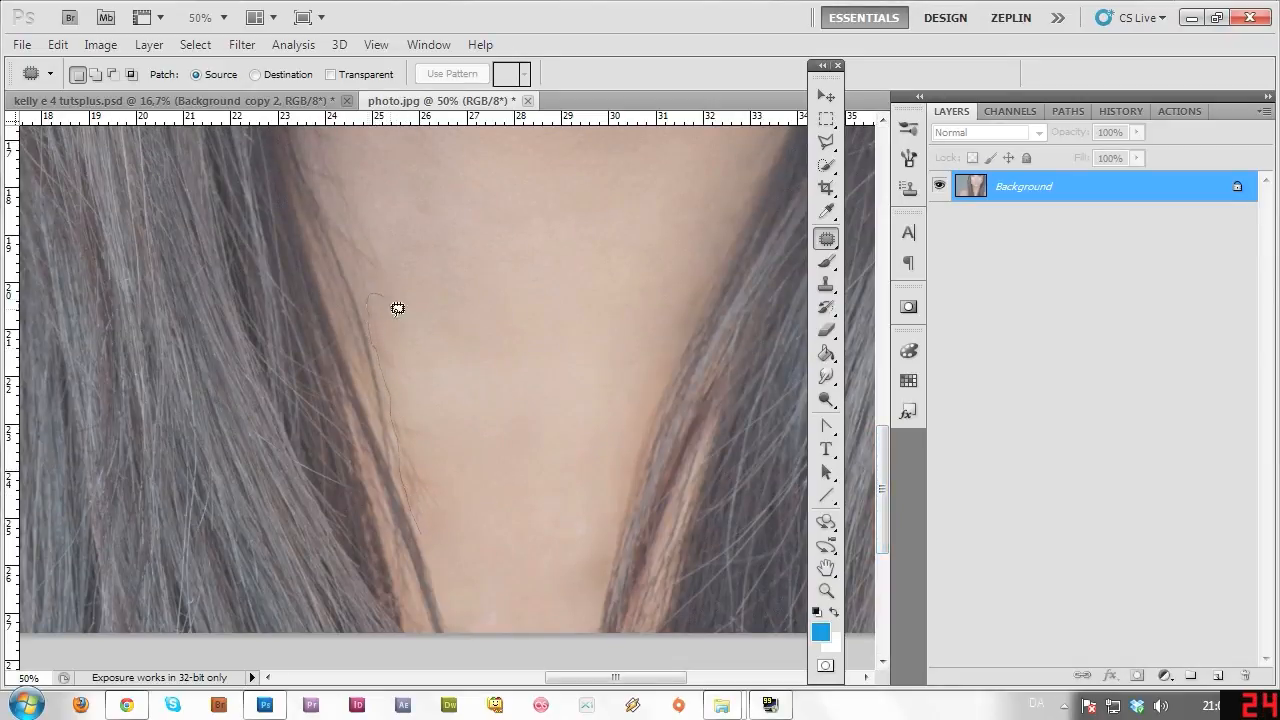
drag(455, 488, 445, 528)
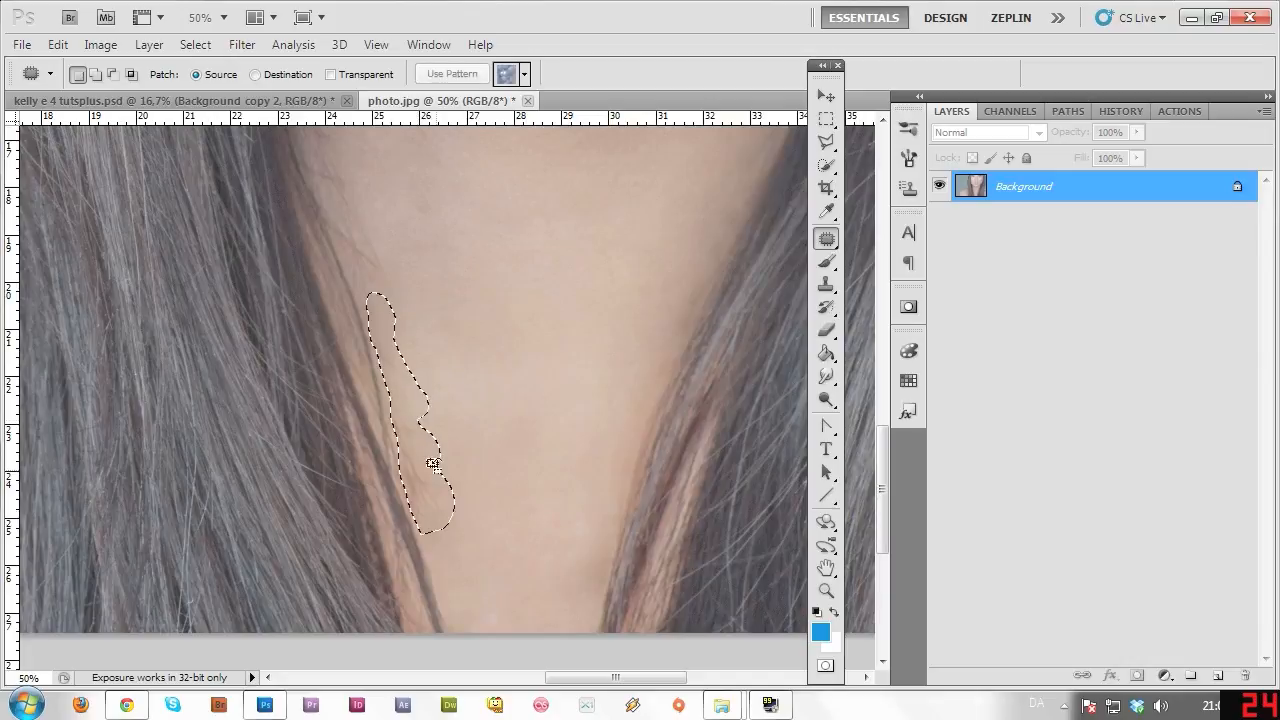
drag(428, 457, 497, 466)
key(ctrl+d)
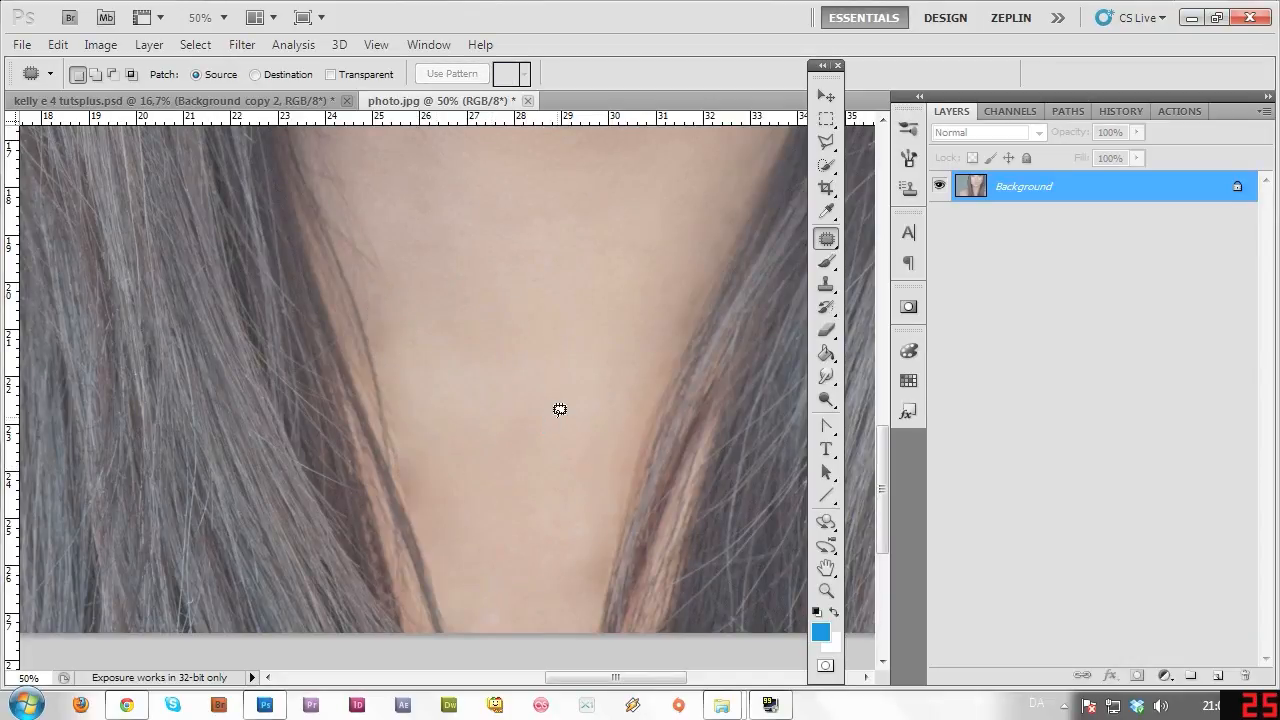
Delete the last Patch Selection state from History and confirm with Yes.
click(1121, 111)
click(1046, 524)
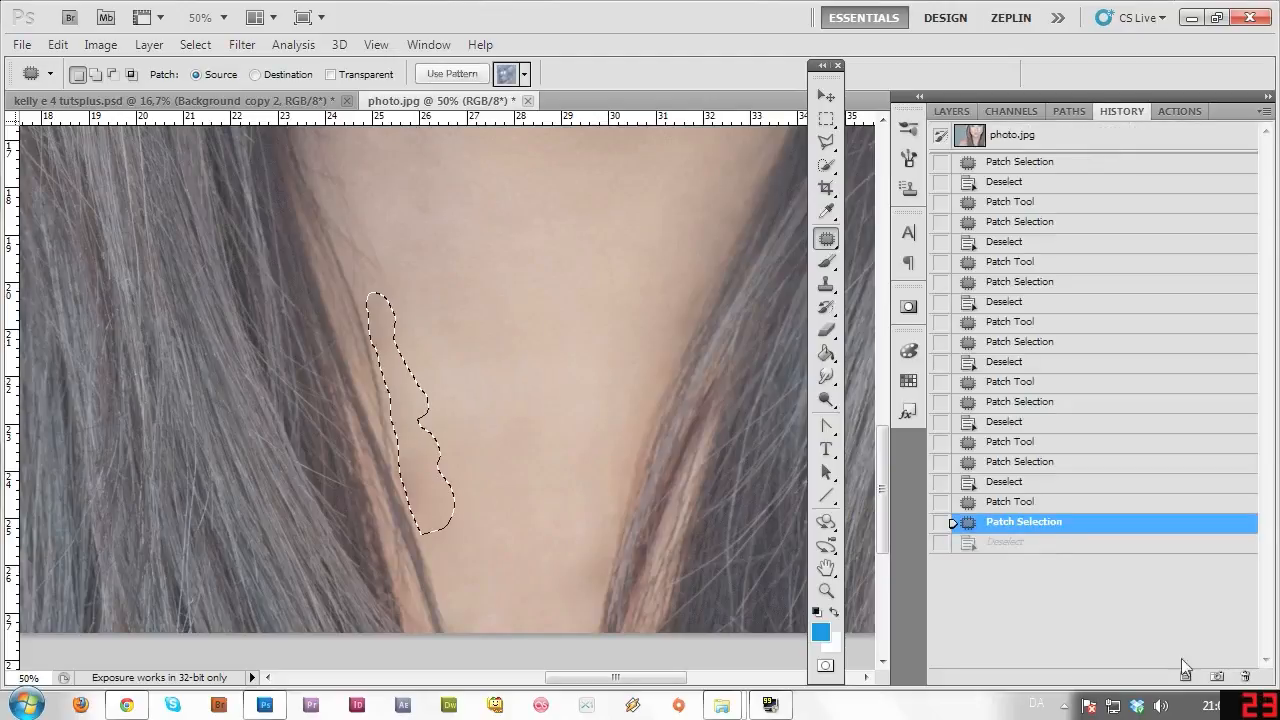
click(1245, 676)
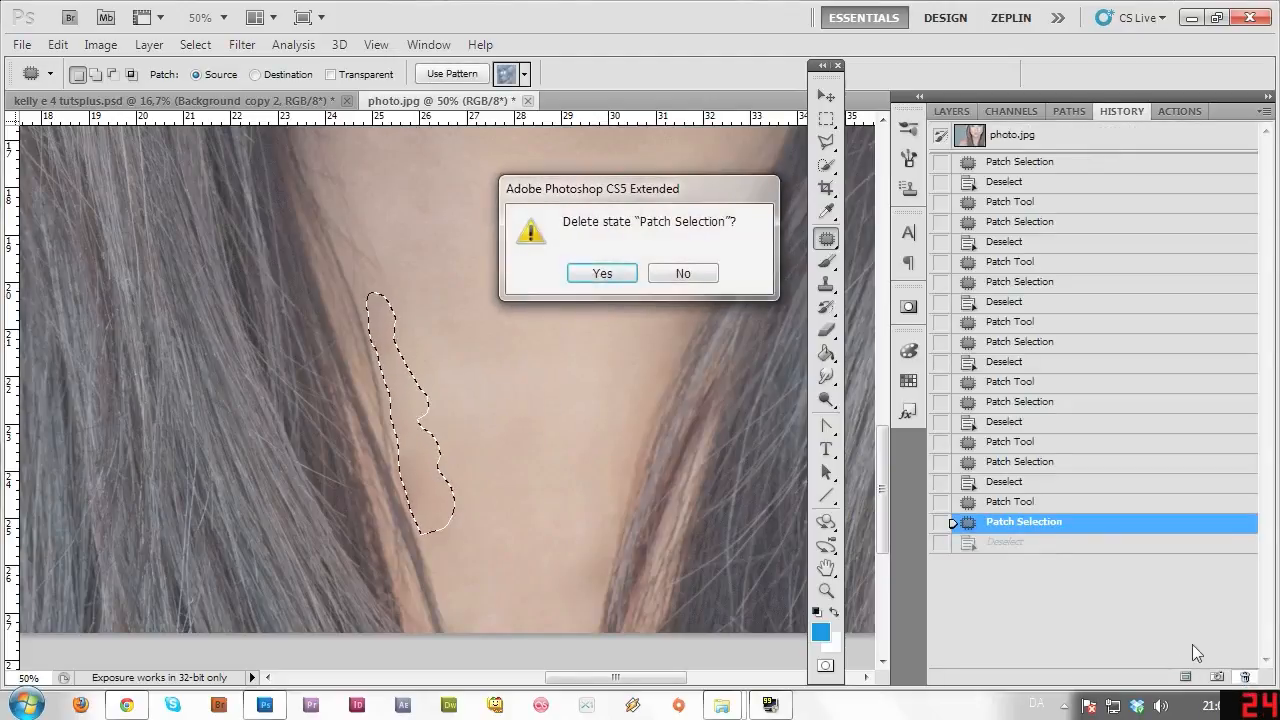
click(601, 274)
click(952, 111)
key(ctrl+d)
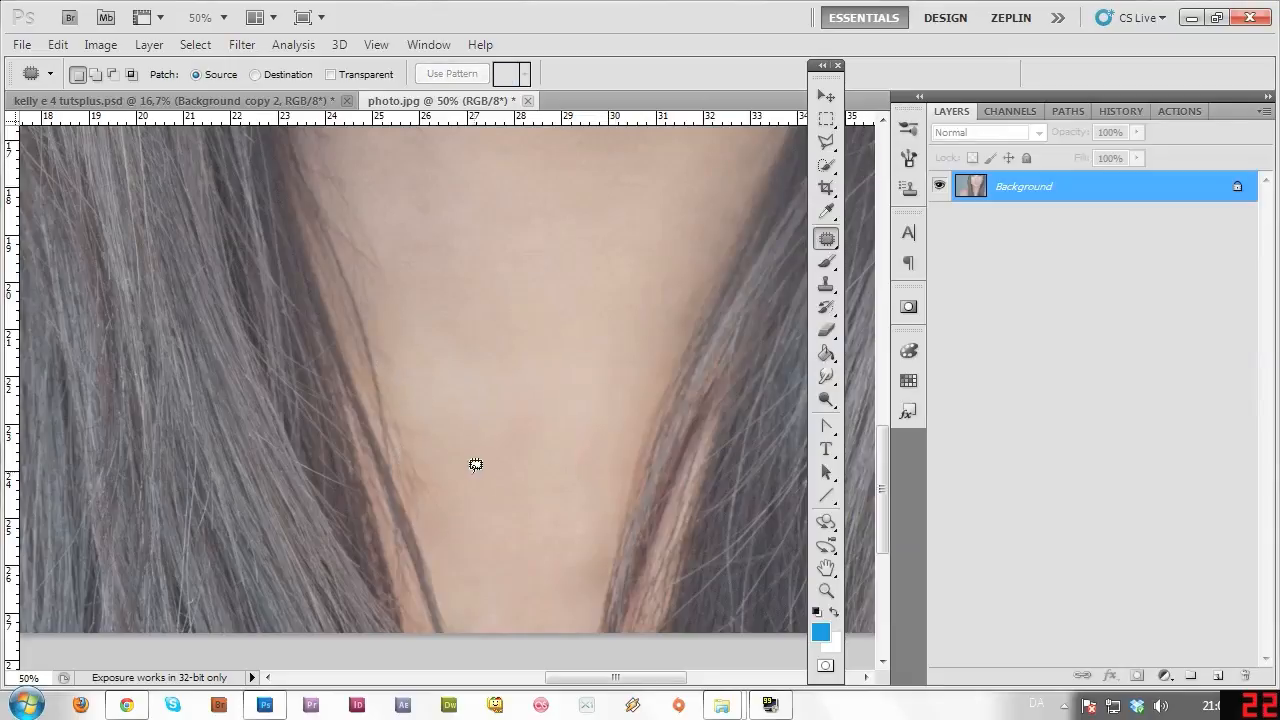
Patch out the small spots on the neck and its left edge with clean skin.
mouse_move(443, 514)
mouse_down()
mouse_move(419, 476)
mouse_move(441, 474)
mouse_move(450, 522)
mouse_up()
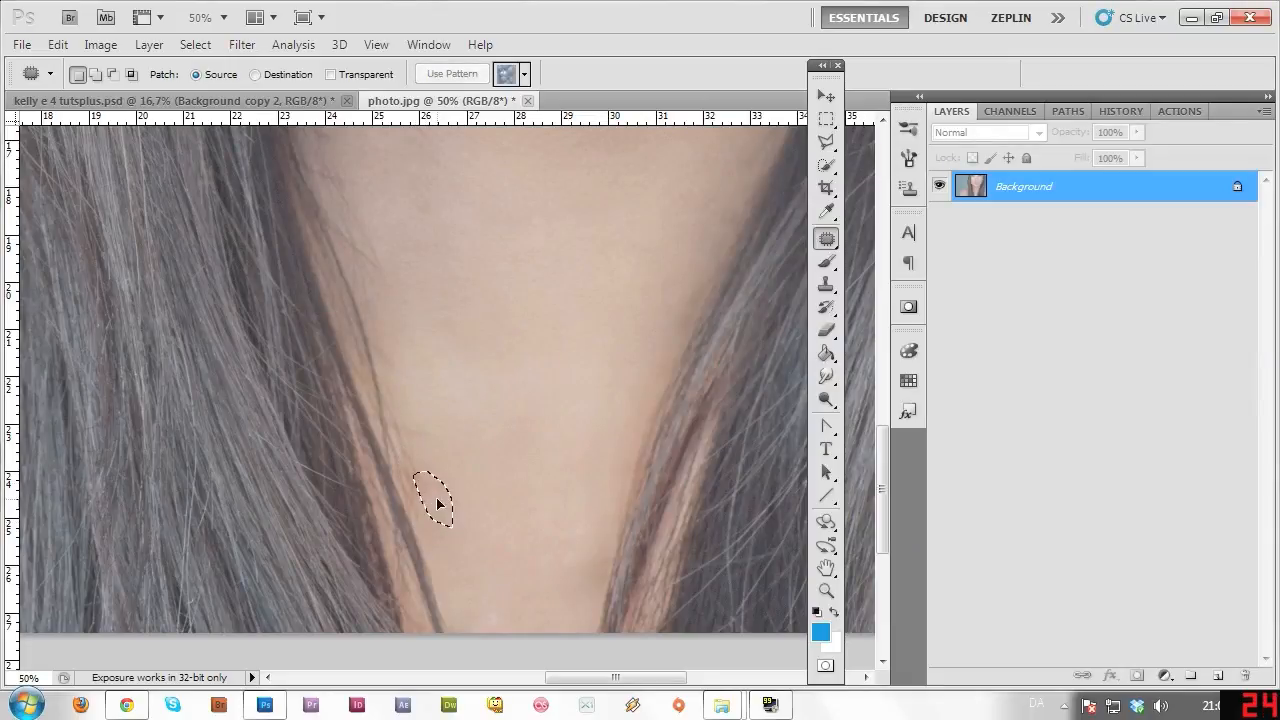
key(ctrl+d)
mouse_move(444, 437)
mouse_down()
mouse_move(425, 465)
mouse_move(470, 450)
mouse_move(406, 460)
mouse_move(427, 457)
mouse_move(426, 486)
mouse_up()
key(ctrl+d)
mouse_move(415, 469)
mouse_down()
mouse_move(429, 543)
mouse_move(409, 512)
mouse_up()
key(ctrl+d)
drag(414, 500, 443, 581)
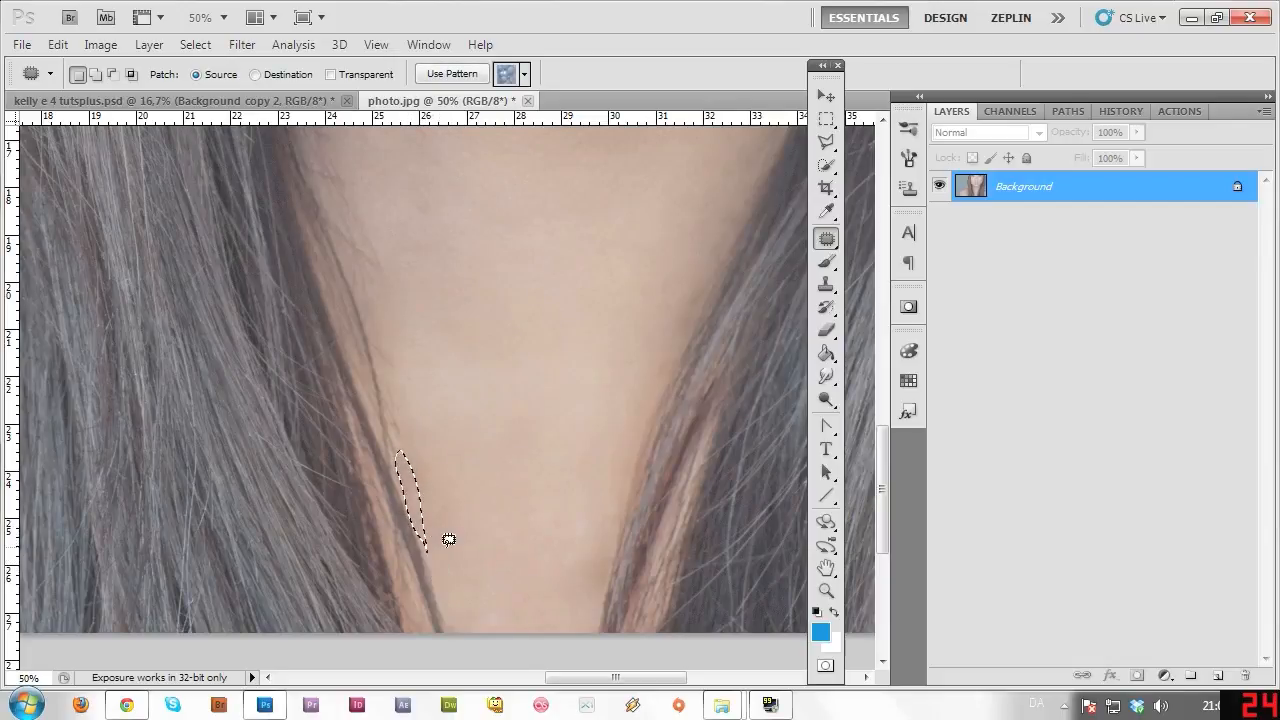
key(ctrl+d)
Patch away the stray hair strands along the neck's left edge and beside the neck.
mouse_move(414, 477)
mouse_down()
mouse_move(403, 410)
mouse_move(383, 383)
mouse_up()
drag(397, 462, 405, 475)
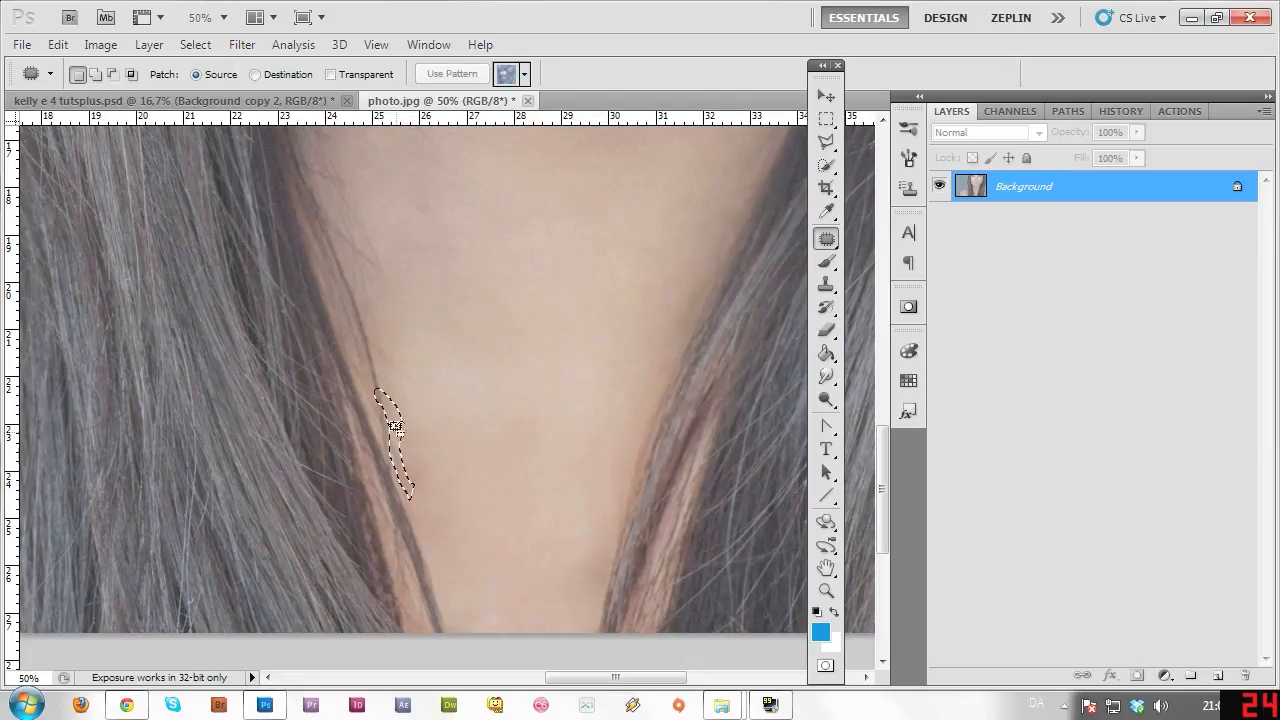
drag(400, 425, 436, 502)
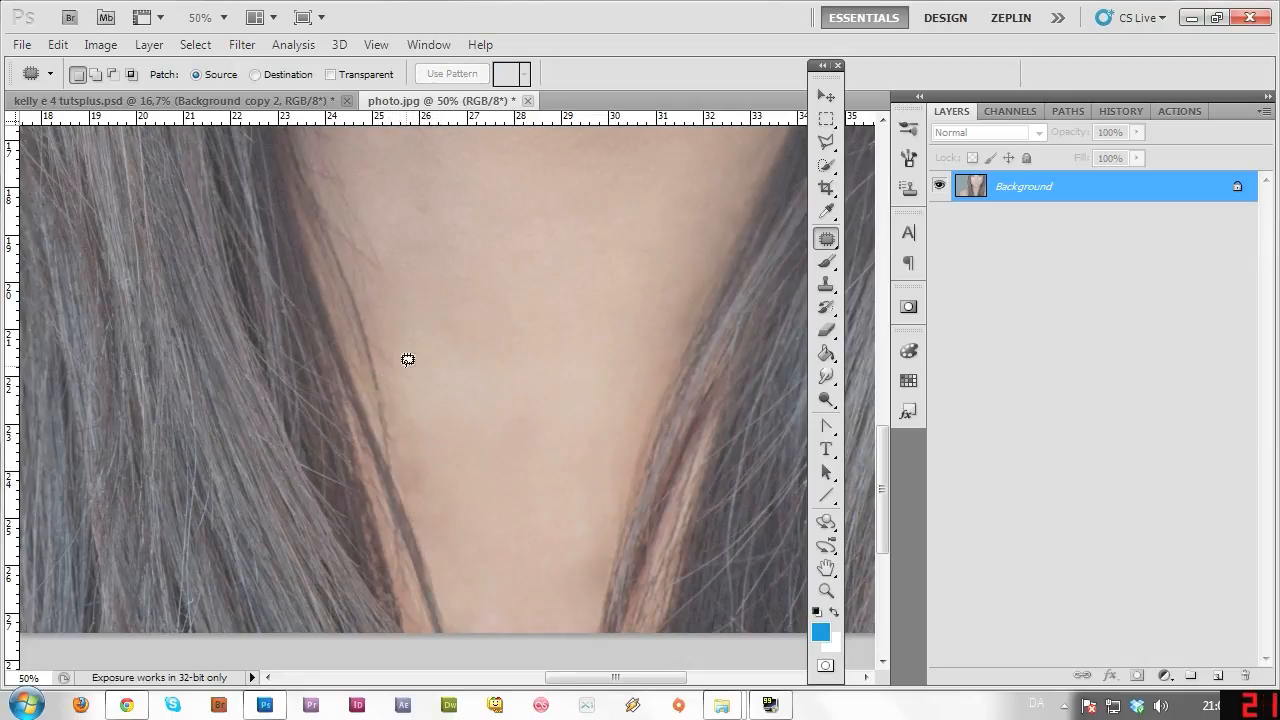
mouse_move(375, 381)
mouse_down()
mouse_move(389, 406)
mouse_move(371, 358)
mouse_up()
key(ctrl+d)
drag(881, 462, 879, 410)
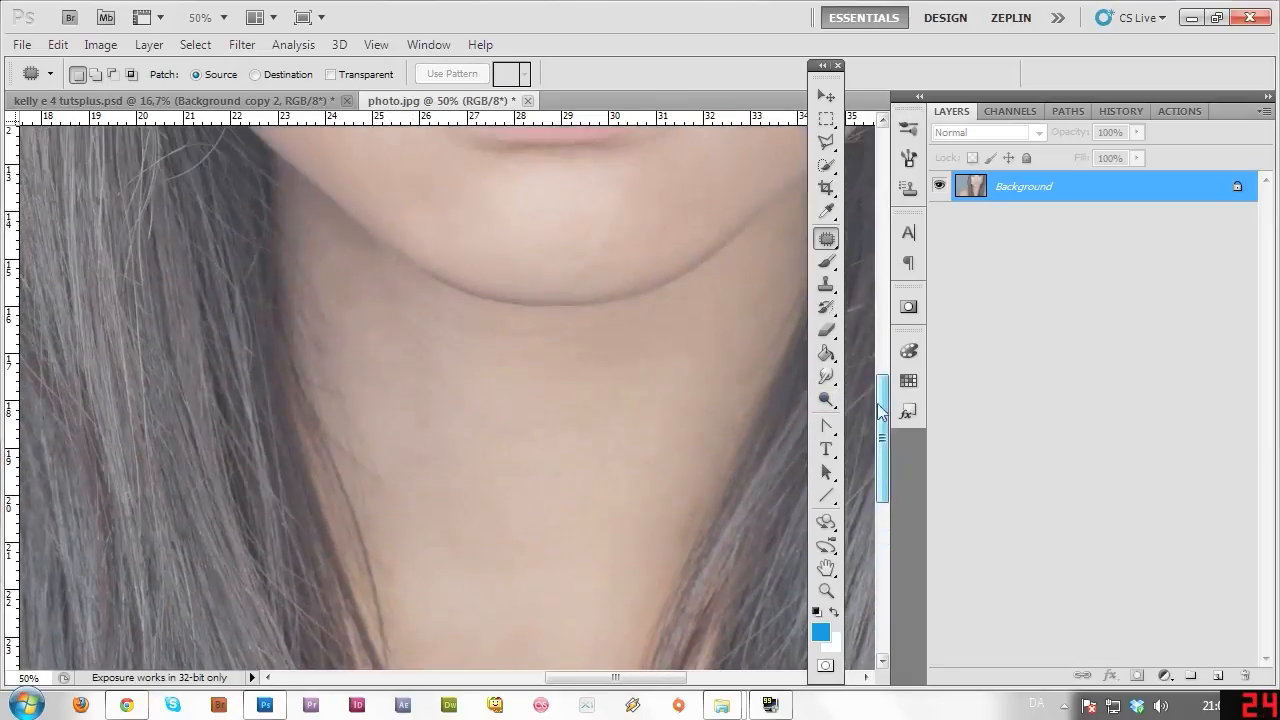
mouse_move(374, 449)
mouse_down()
mouse_move(369, 491)
mouse_move(386, 474)
mouse_move(361, 432)
mouse_up()
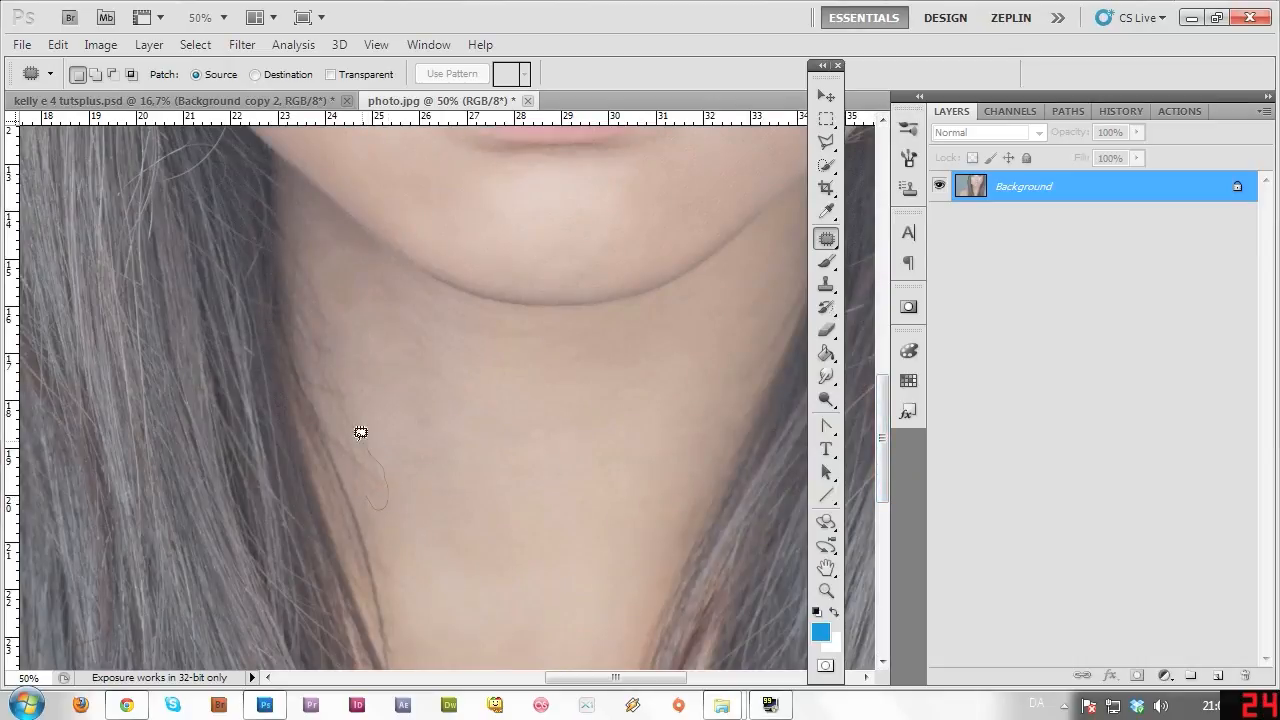
drag(369, 492, 403, 529)
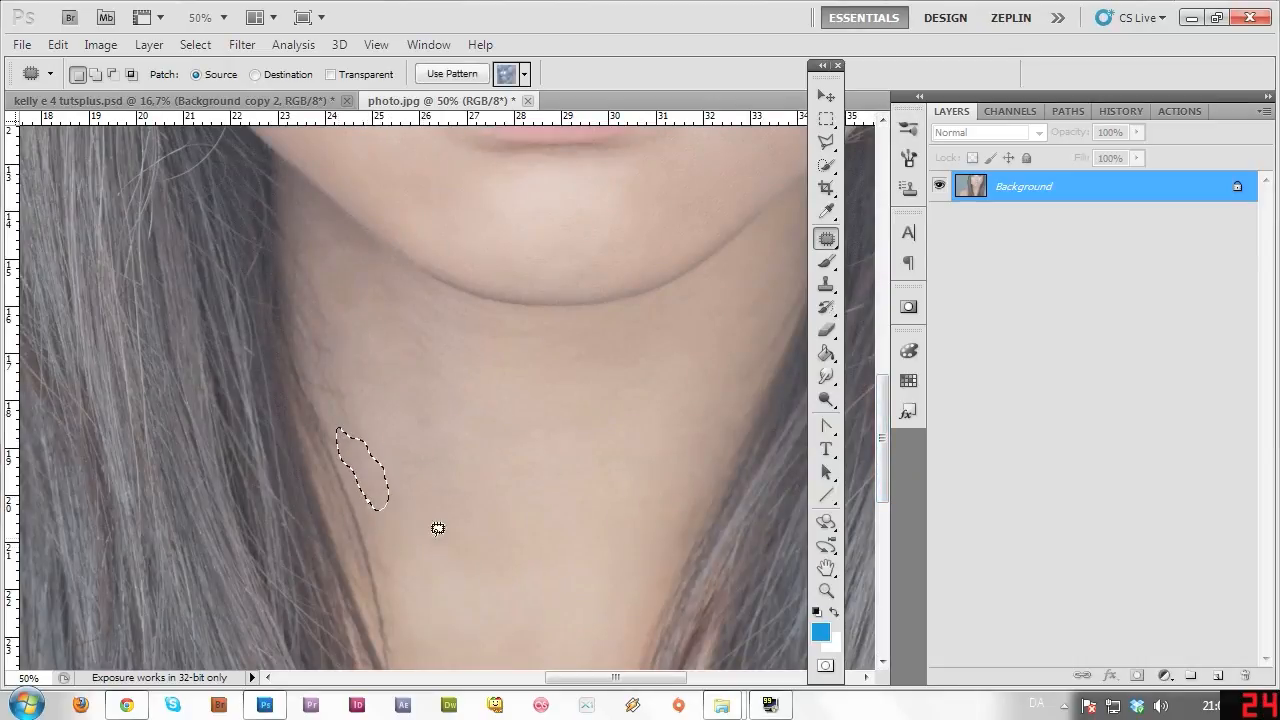
key(ctrl+d)
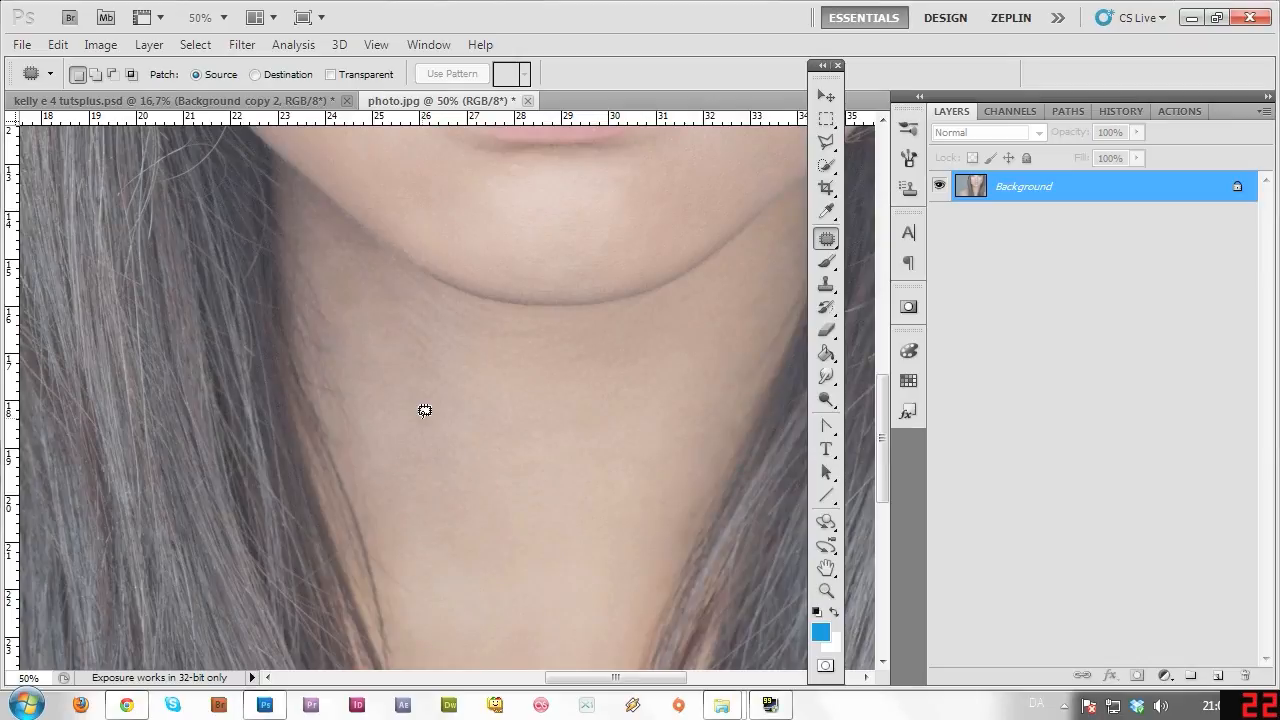
Zoom out to the whole portrait, then zoom in on the hair at upper left.
click(826, 592)
alt+click(512, 610)
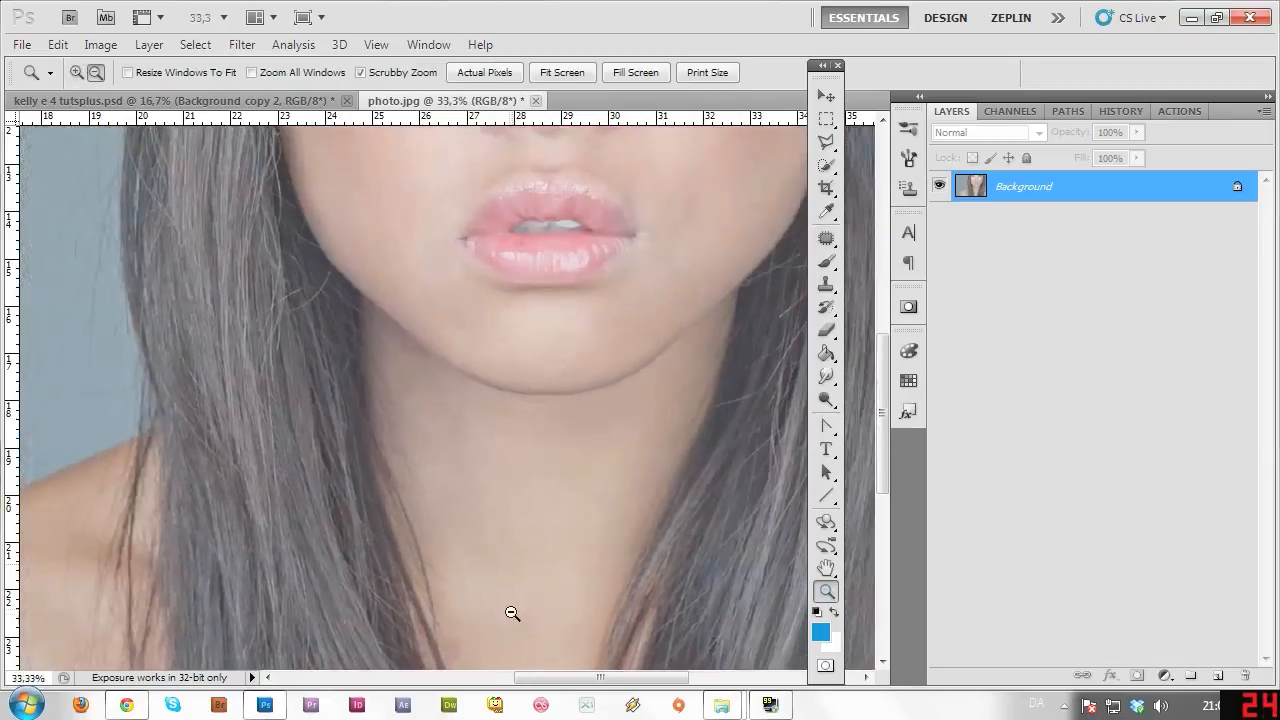
alt+click(513, 640)
alt+click(512, 643)
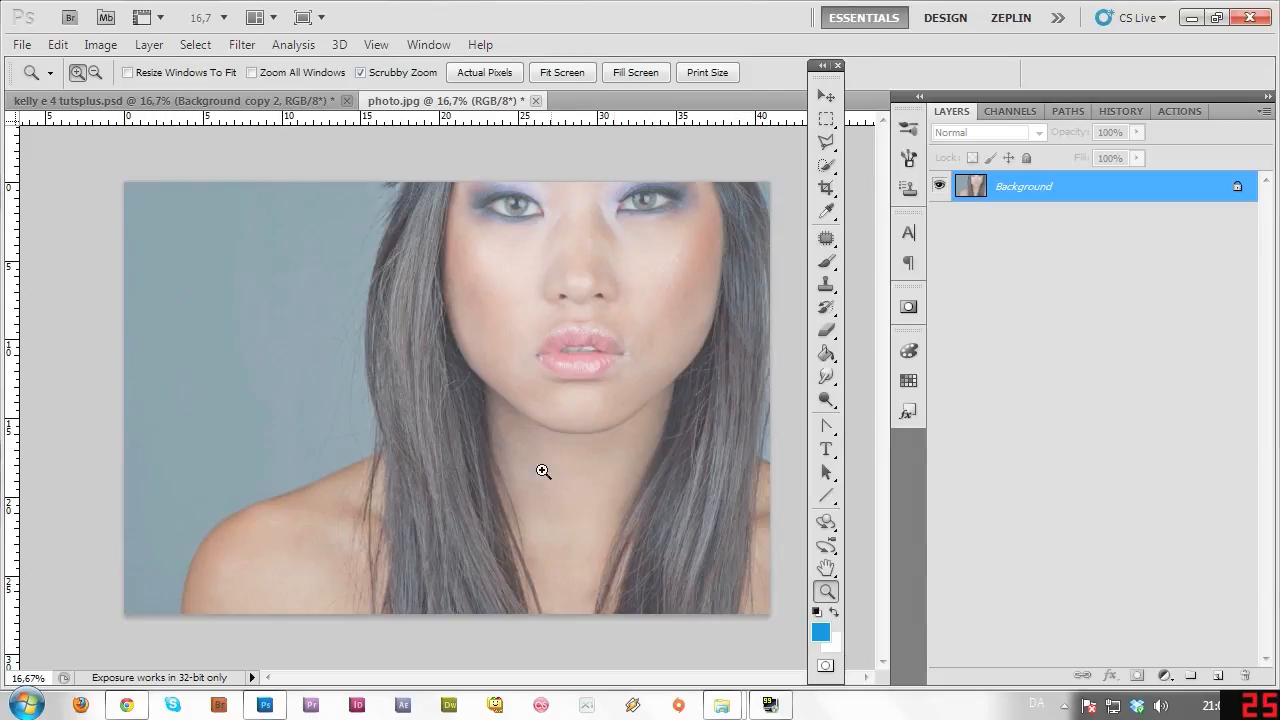
click(378, 225)
scroll(884, 340, up, 3)
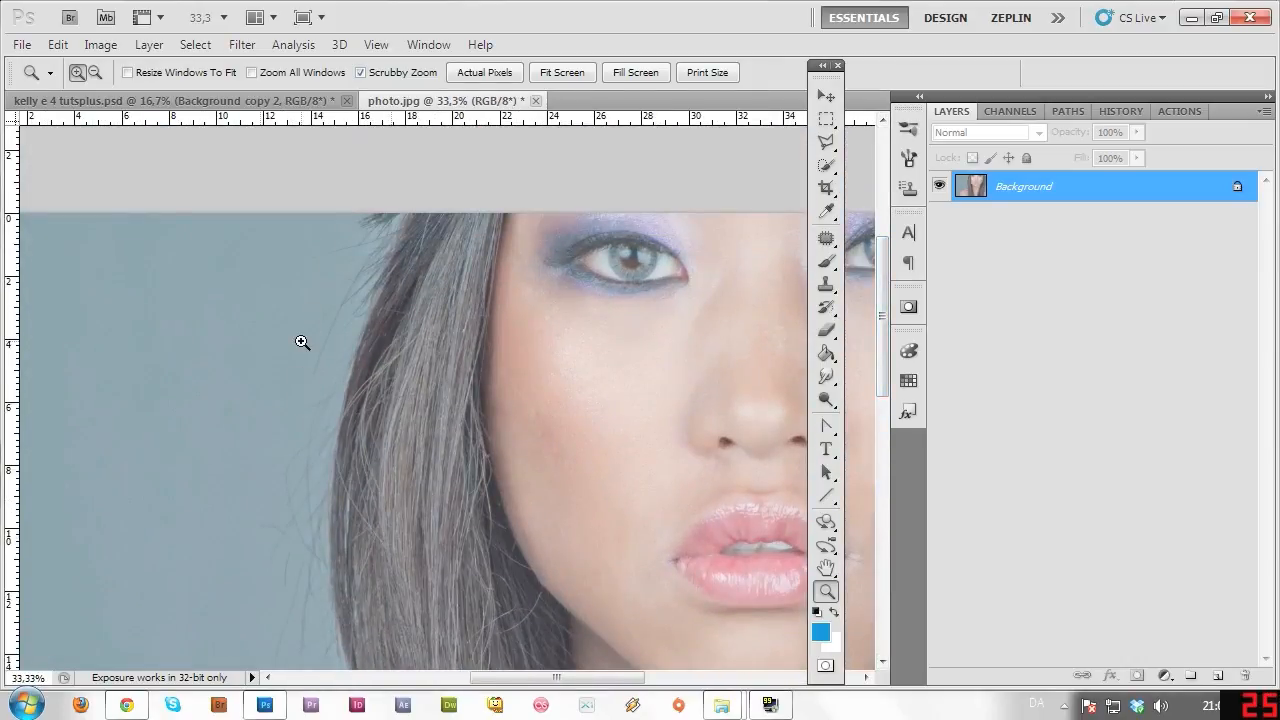
Patch the flyaway hairs beside the upper-left hair onto clean background.
click(826, 238)
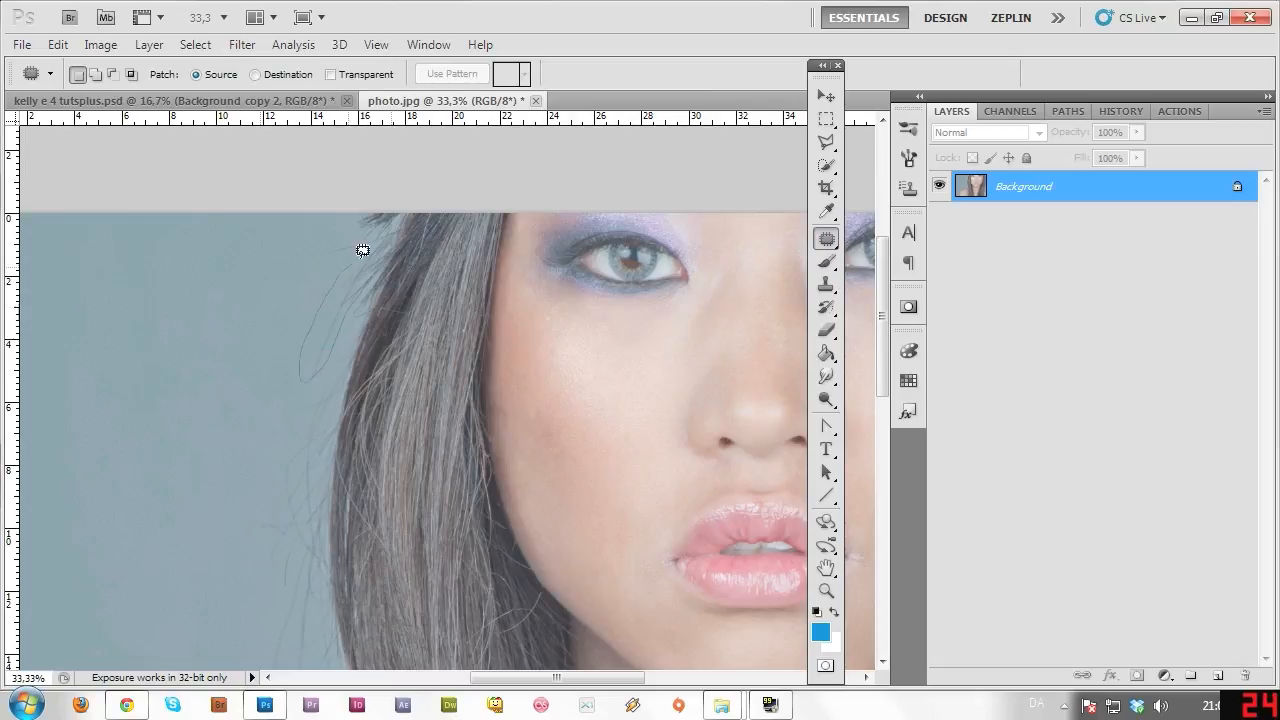
drag(363, 250, 223, 380)
key(ctrl+d)
drag(307, 343, 352, 296)
drag(350, 345, 266, 313)
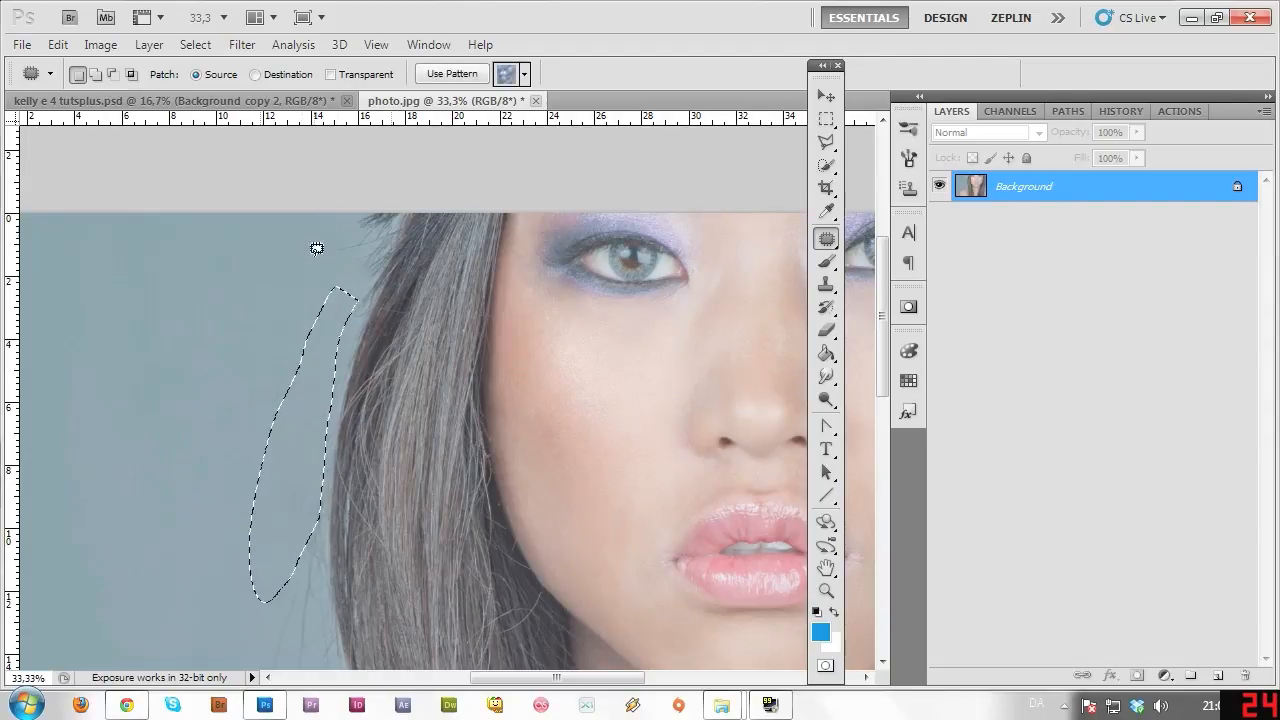
key(ctrl+d)
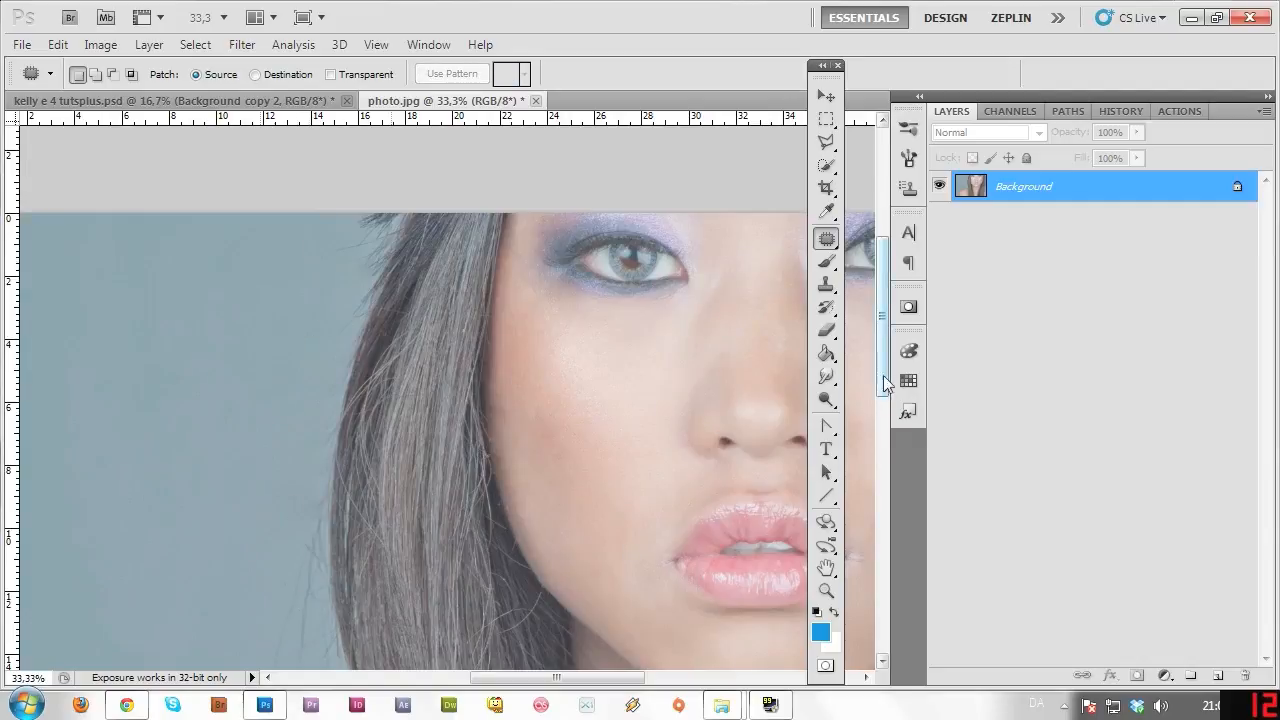
Patch out the flyaways along the hair edge and near the shoulder with clean backdrop.
scroll(880, 418, down, 5)
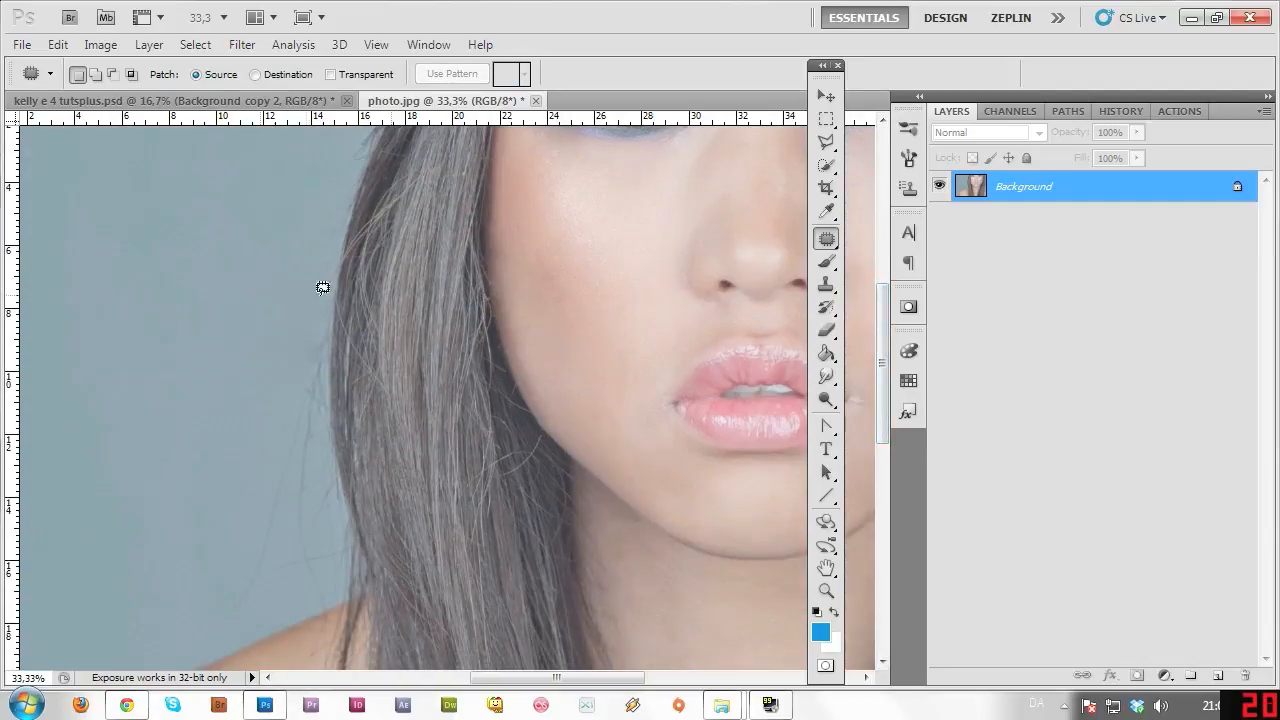
drag(331, 266, 321, 365)
mouse_move(320, 530)
mouse_down()
mouse_move(327, 588)
mouse_move(272, 594)
mouse_up()
drag(285, 313, 285, 318)
drag(330, 384, 248, 284)
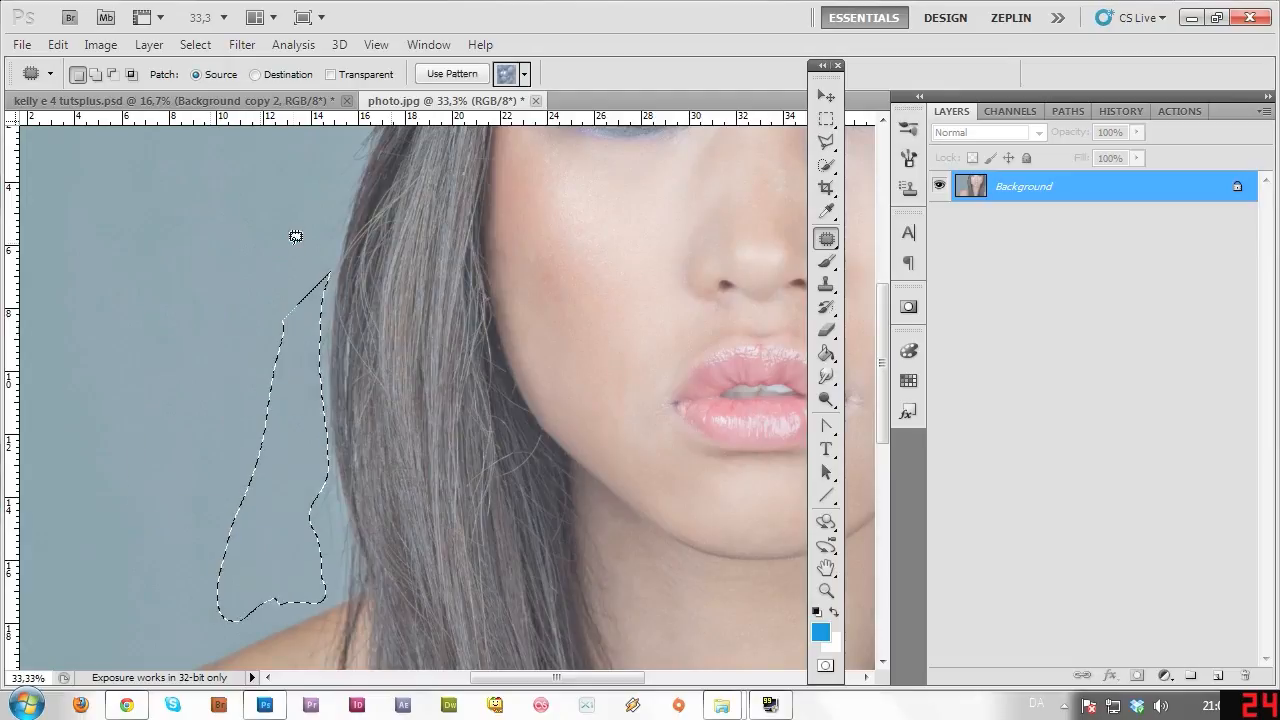
key(ctrl+d)
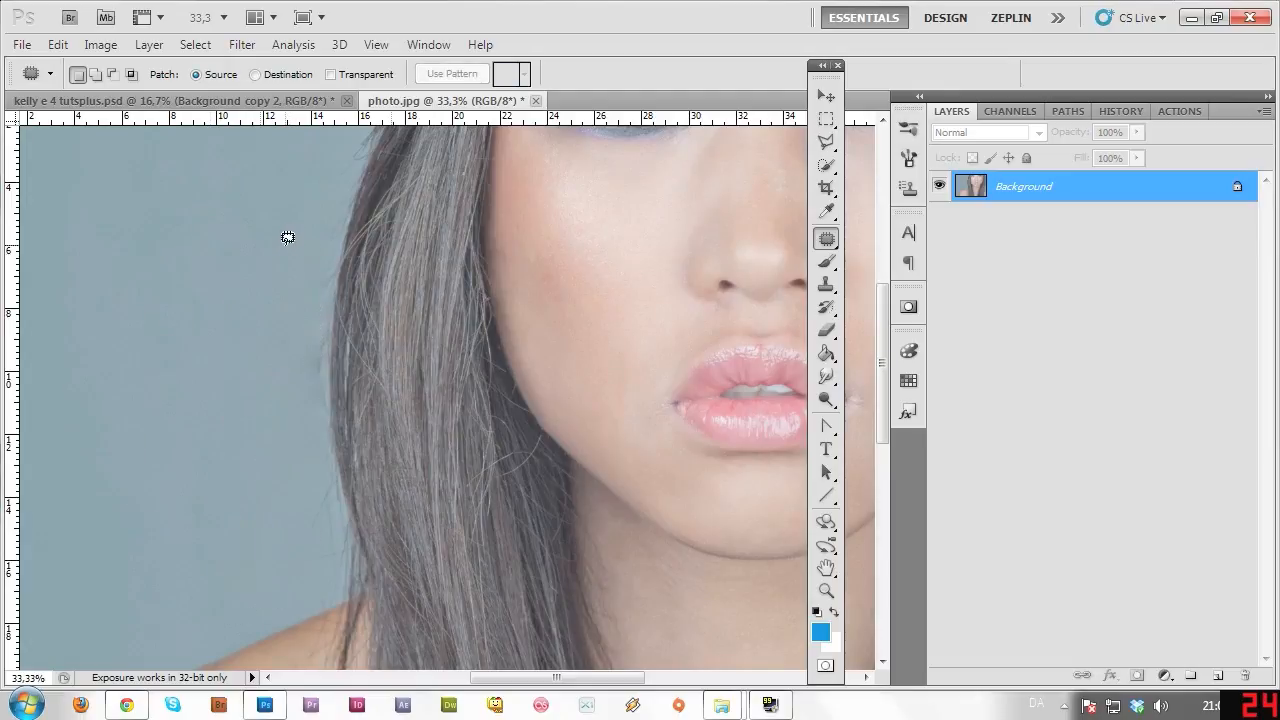
drag(883, 385, 883, 423)
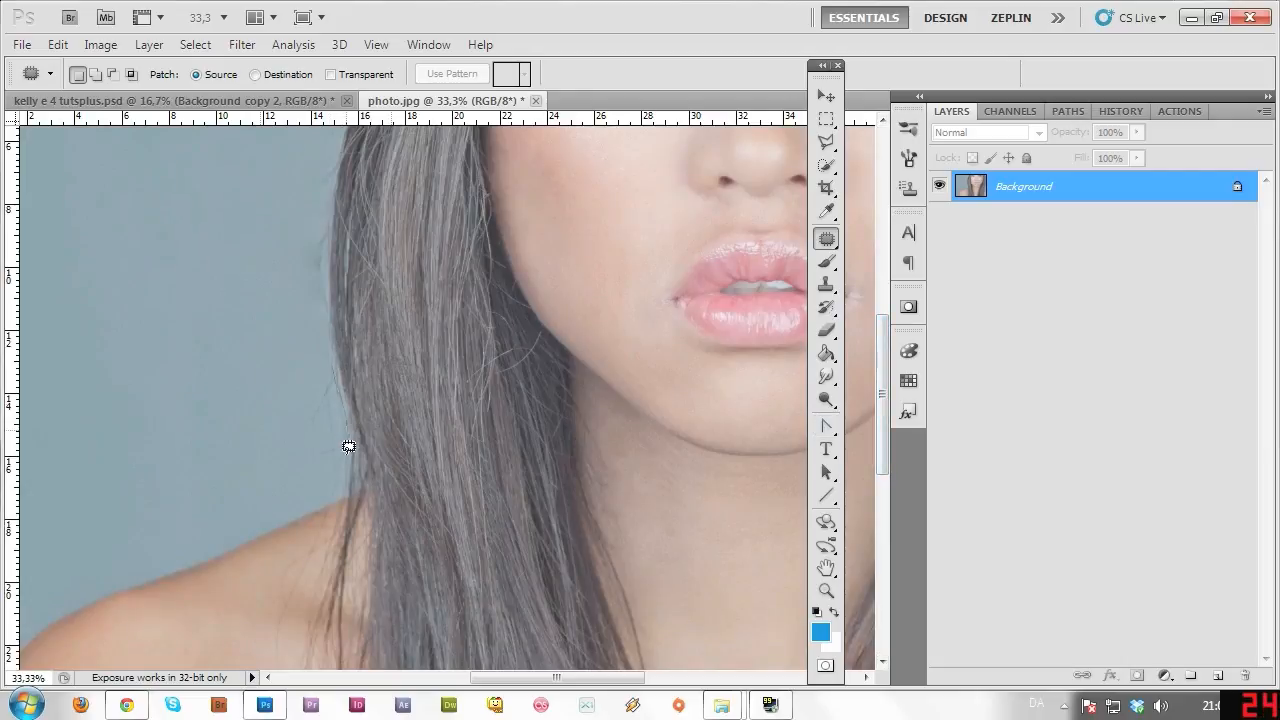
mouse_move(339, 493)
mouse_down()
mouse_move(300, 449)
mouse_move(340, 495)
mouse_up()
drag(324, 421, 243, 398)
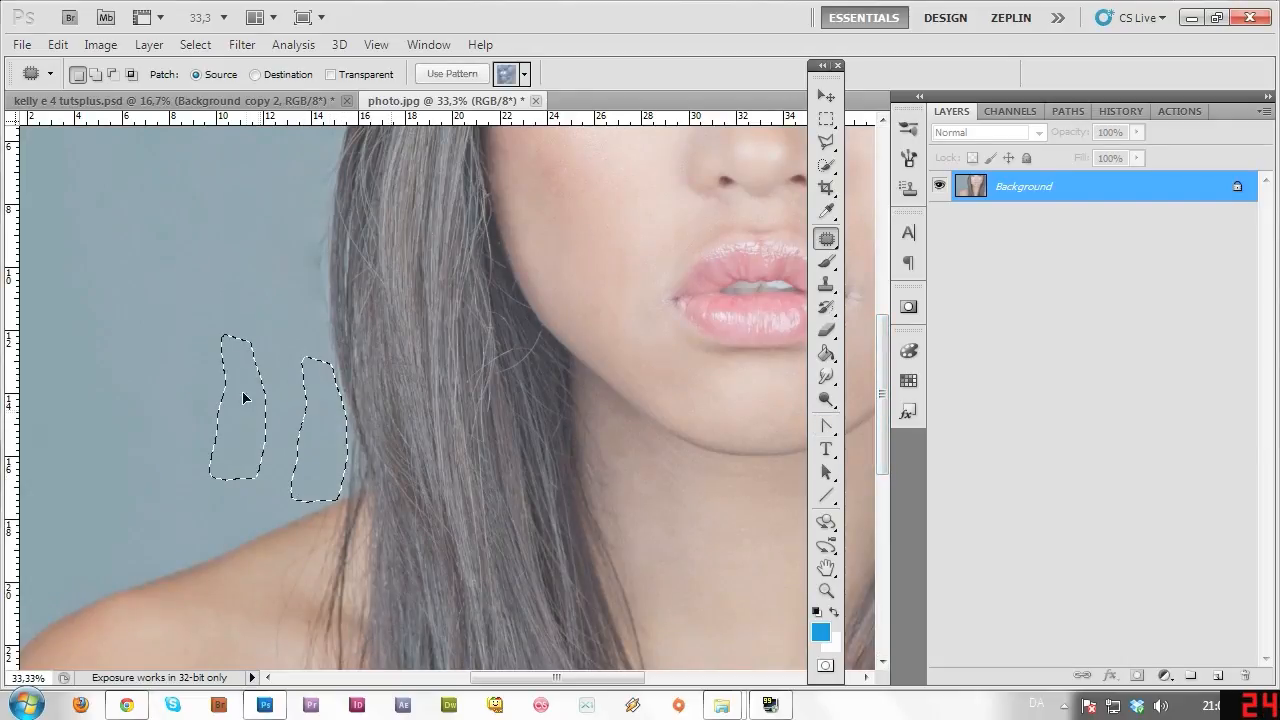
key(ctrl+d)
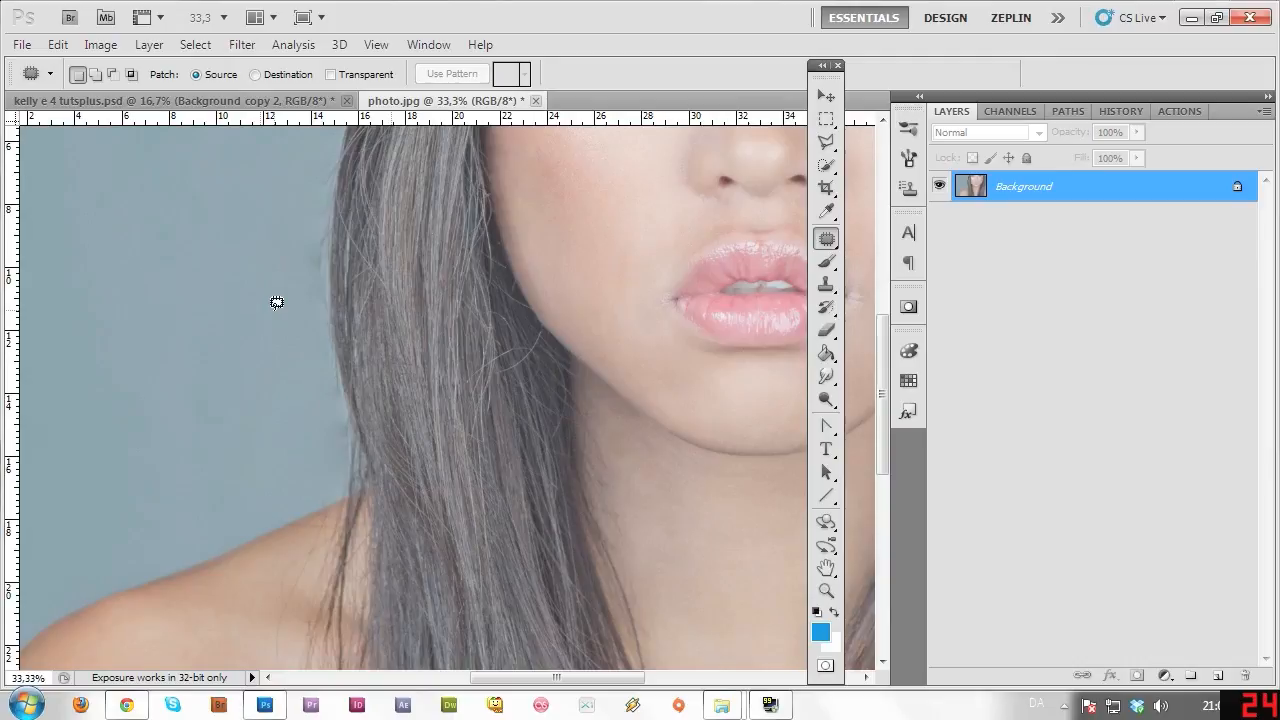
scroll(277, 302, up, 3)
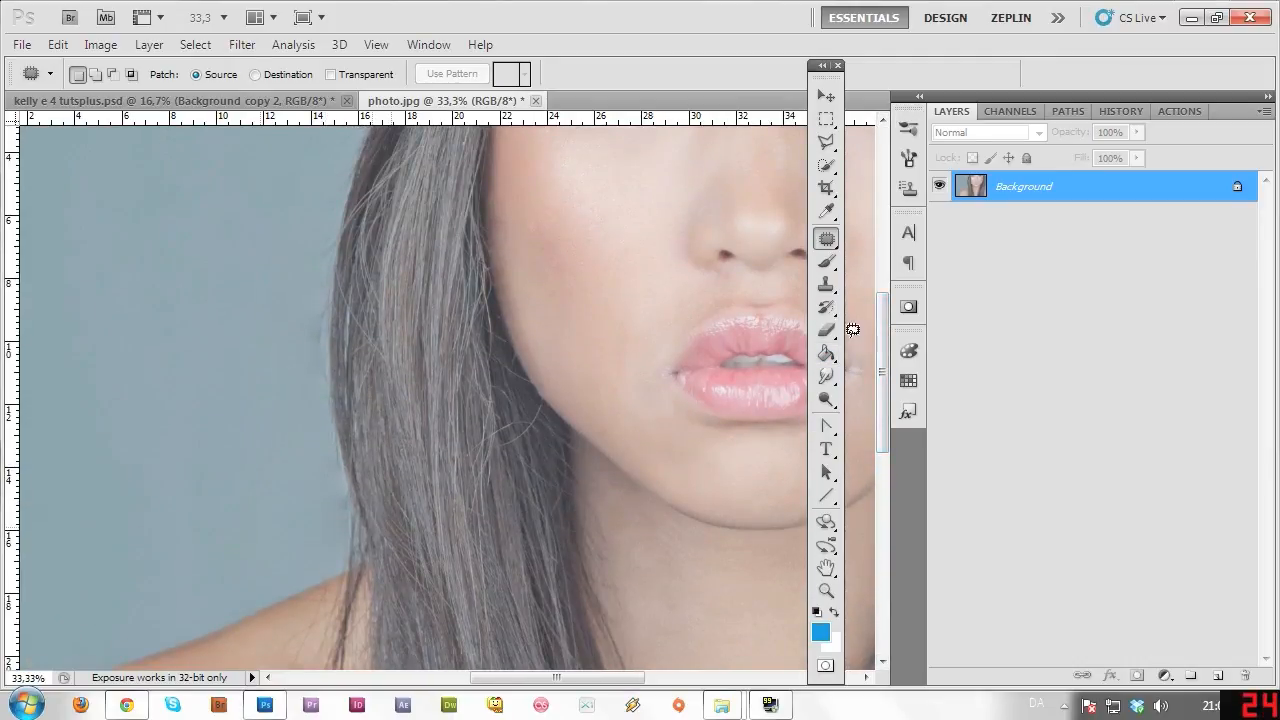
Sample clean background with the Clone Stamp and paint out wisps along the left hair edge.
click(826, 284)
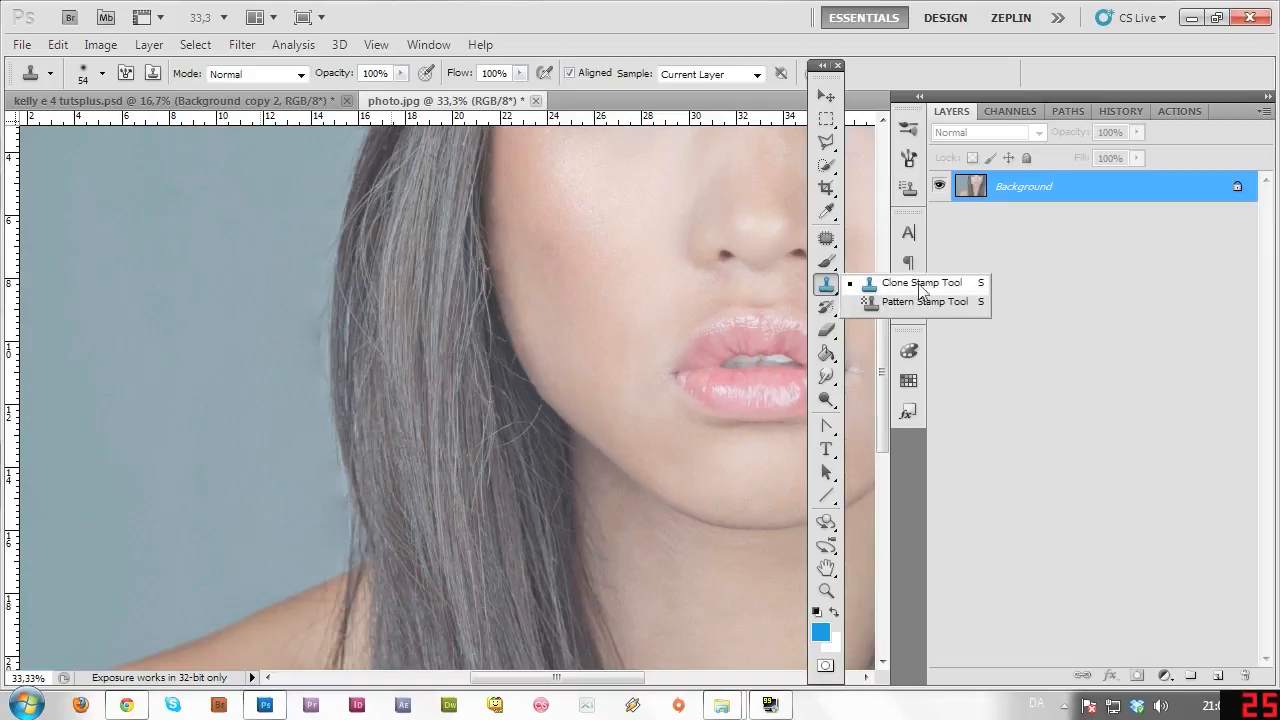
click(920, 284)
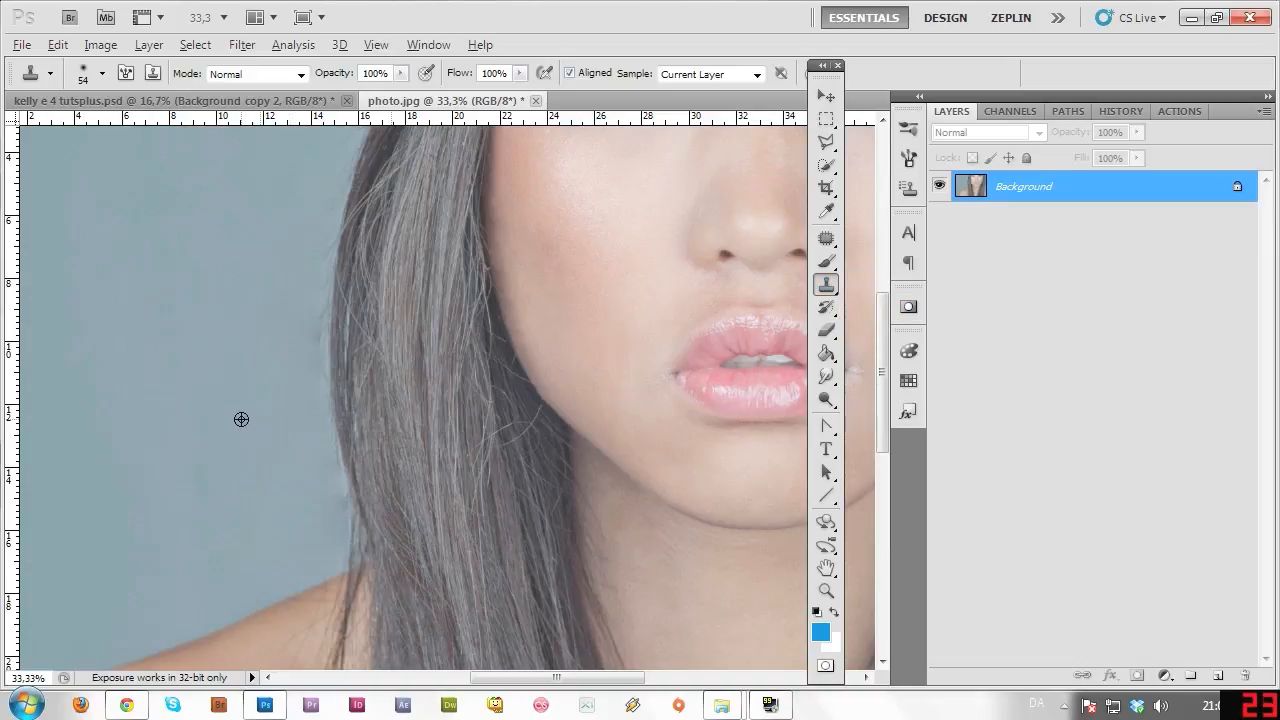
key(alt)
mouse_move(321, 304)
mouse_down()
mouse_move(319, 350)
mouse_move(322, 293)
mouse_move(310, 382)
mouse_move(324, 353)
mouse_move(332, 467)
mouse_up()
drag(319, 335, 349, 154)
Clone over the remaining stray hairs lower down the edge toward the shoulder.
drag(882, 370, 884, 322)
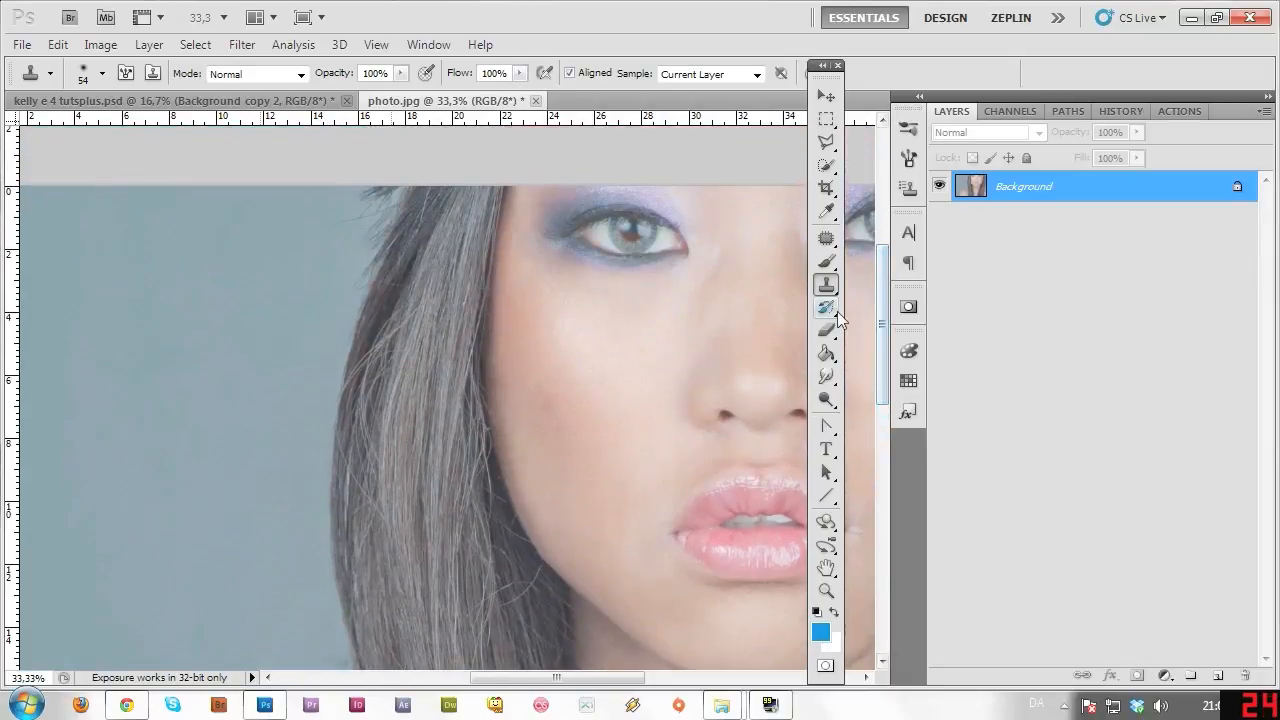
drag(370, 254, 342, 316)
drag(342, 316, 350, 290)
drag(364, 215, 334, 203)
drag(876, 357, 878, 437)
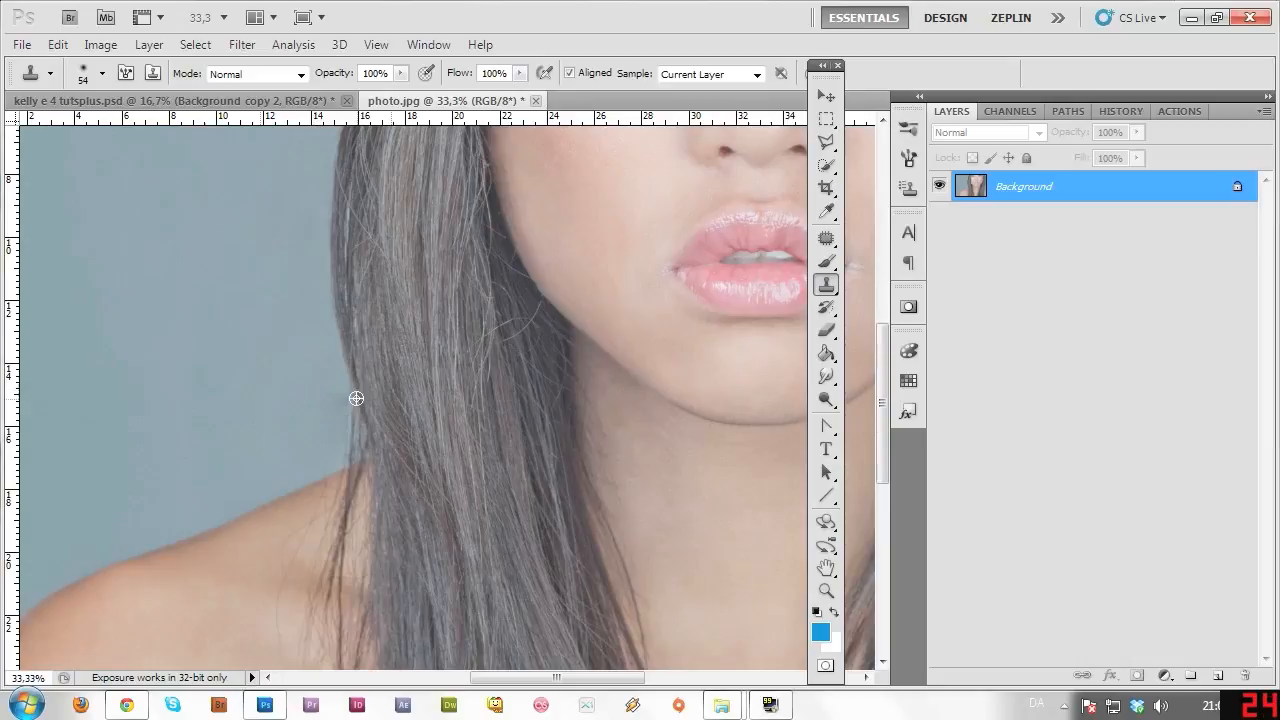
drag(342, 411, 344, 384)
drag(877, 433, 879, 480)
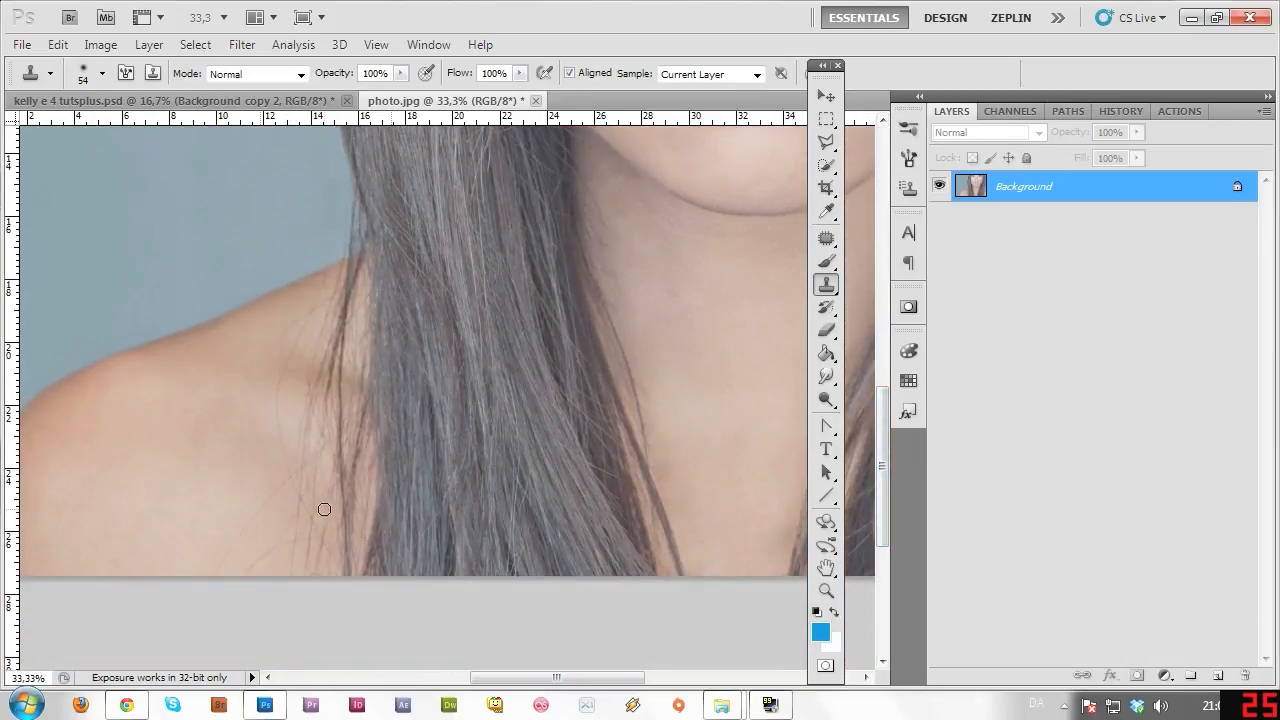
click(826, 238)
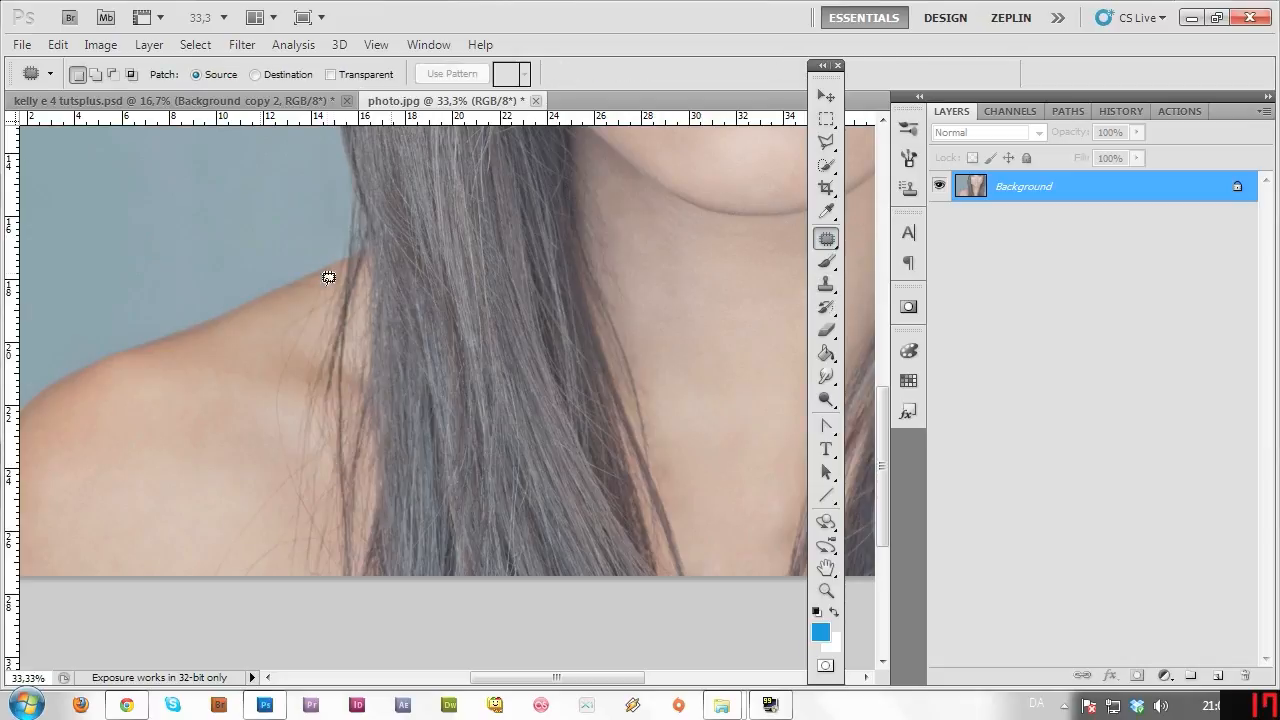
Patch the first stray strands on the left shoulder, including one near the bottom edge.
mouse_move(328, 277)
mouse_down()
mouse_move(300, 360)
mouse_move(308, 386)
mouse_move(275, 349)
mouse_move(305, 296)
mouse_move(328, 297)
mouse_move(256, 361)
mouse_move(251, 349)
mouse_move(287, 415)
mouse_move(280, 366)
mouse_move(237, 406)
mouse_move(240, 420)
mouse_up()
key(ctrl+d)
key(ctrl+d)
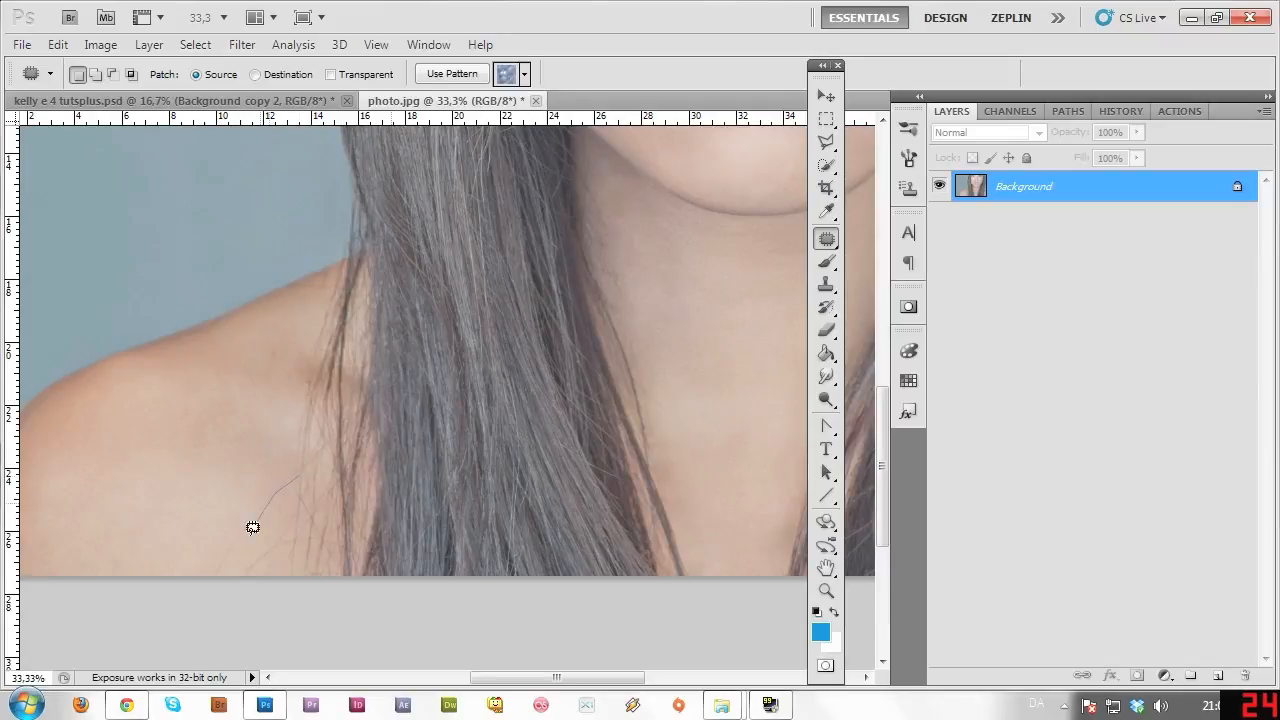
mouse_move(212, 580)
mouse_down()
mouse_move(252, 493)
mouse_move(292, 462)
mouse_up()
drag(265, 505, 212, 505)
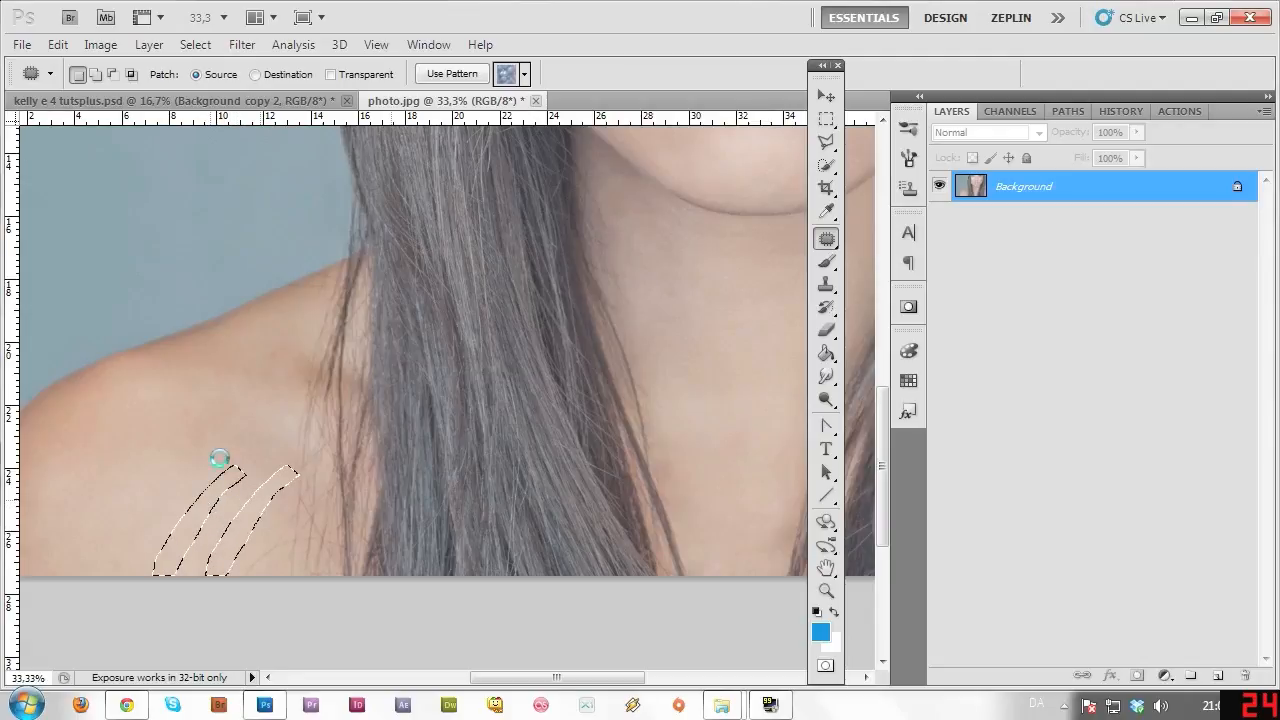
drag(219, 458, 251, 426)
key(ctrl+d)
mouse_move(291, 505)
mouse_down()
mouse_move(265, 573)
mouse_move(240, 567)
mouse_move(292, 514)
mouse_up()
mouse_move(266, 550)
mouse_down()
mouse_move(237, 534)
mouse_move(207, 549)
mouse_up()
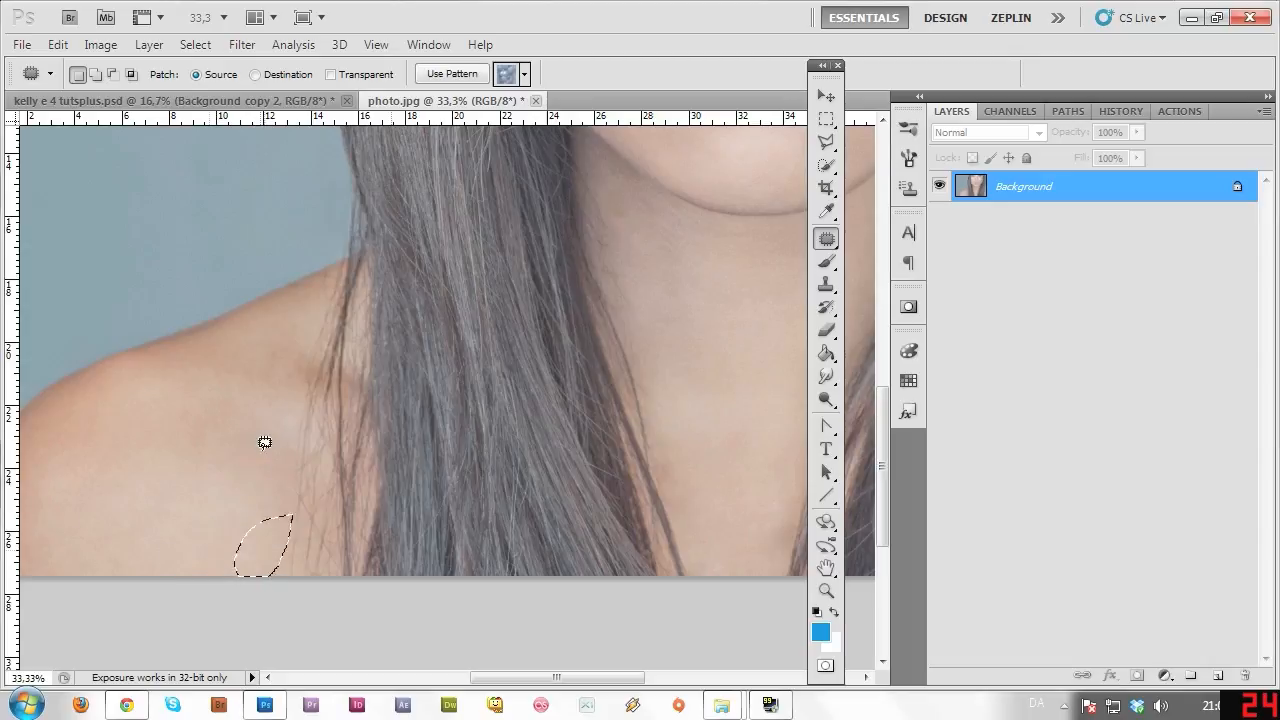
key(ctrl+d)
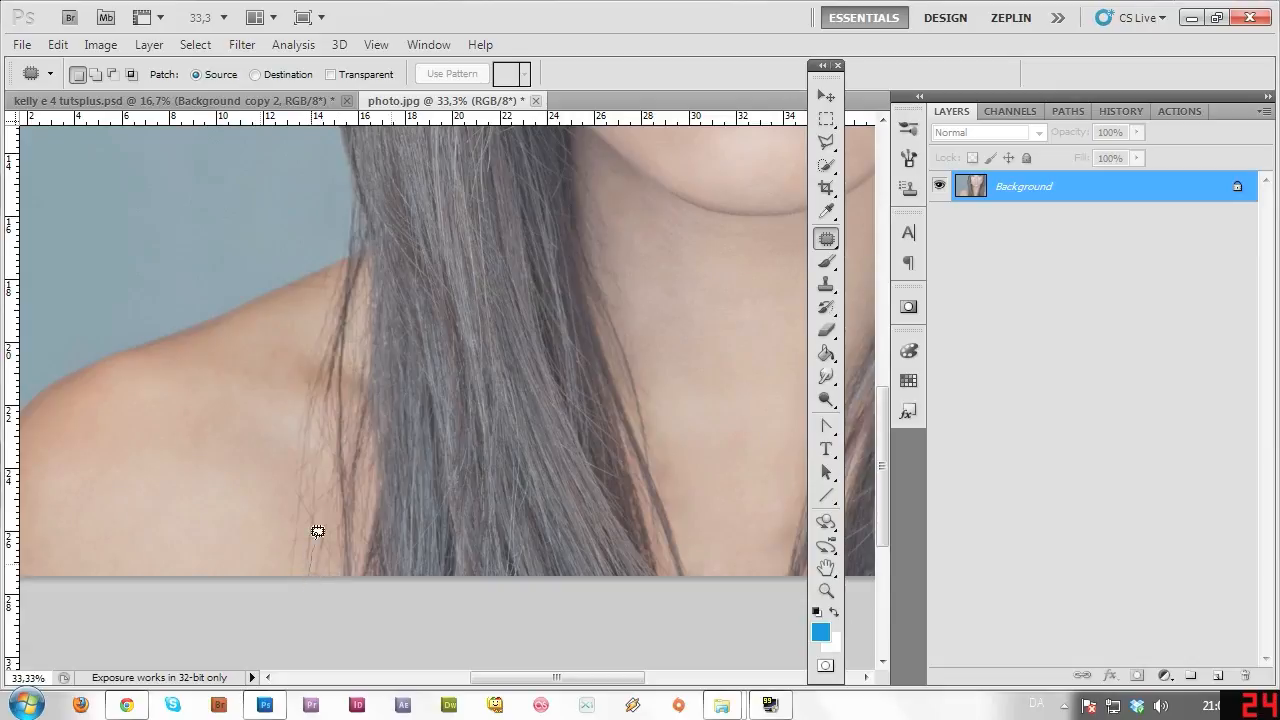
Patch the remaining lower-shoulder strand and nearby spots with clean skin.
mouse_move(299, 413)
mouse_down()
mouse_move(286, 520)
mouse_move(306, 585)
mouse_up()
drag(313, 502, 264, 504)
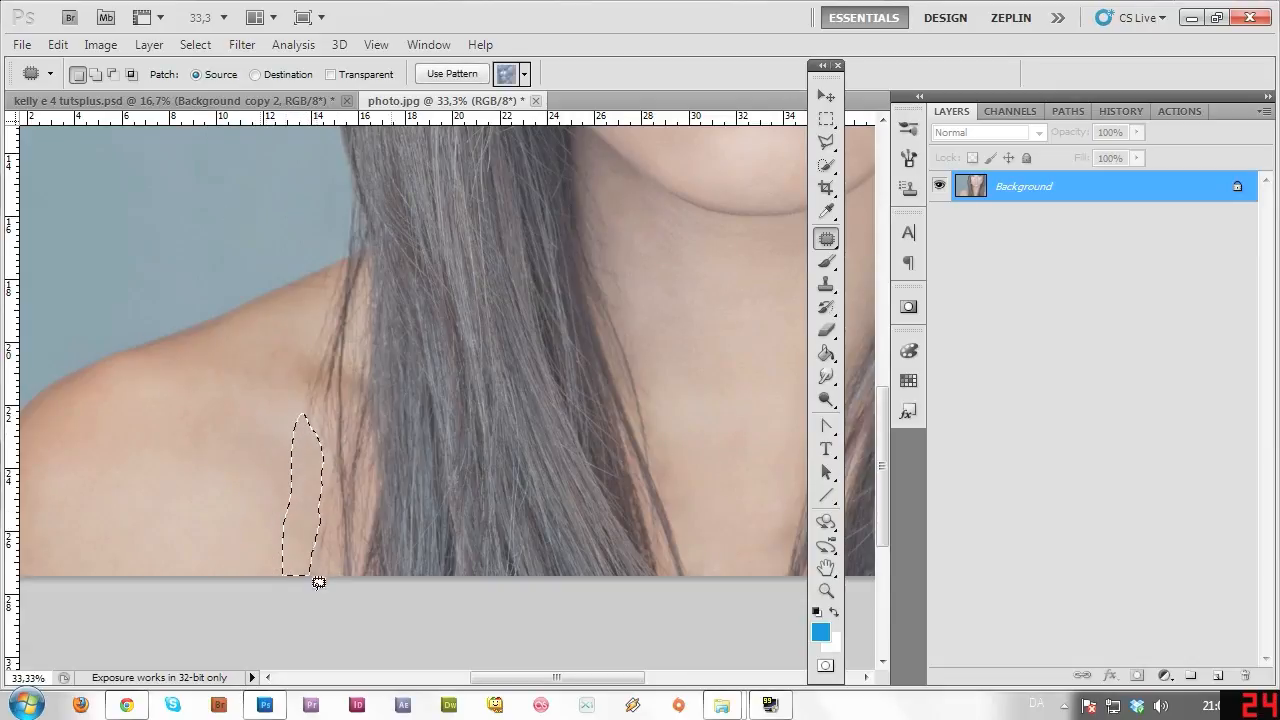
key(ctrl+d)
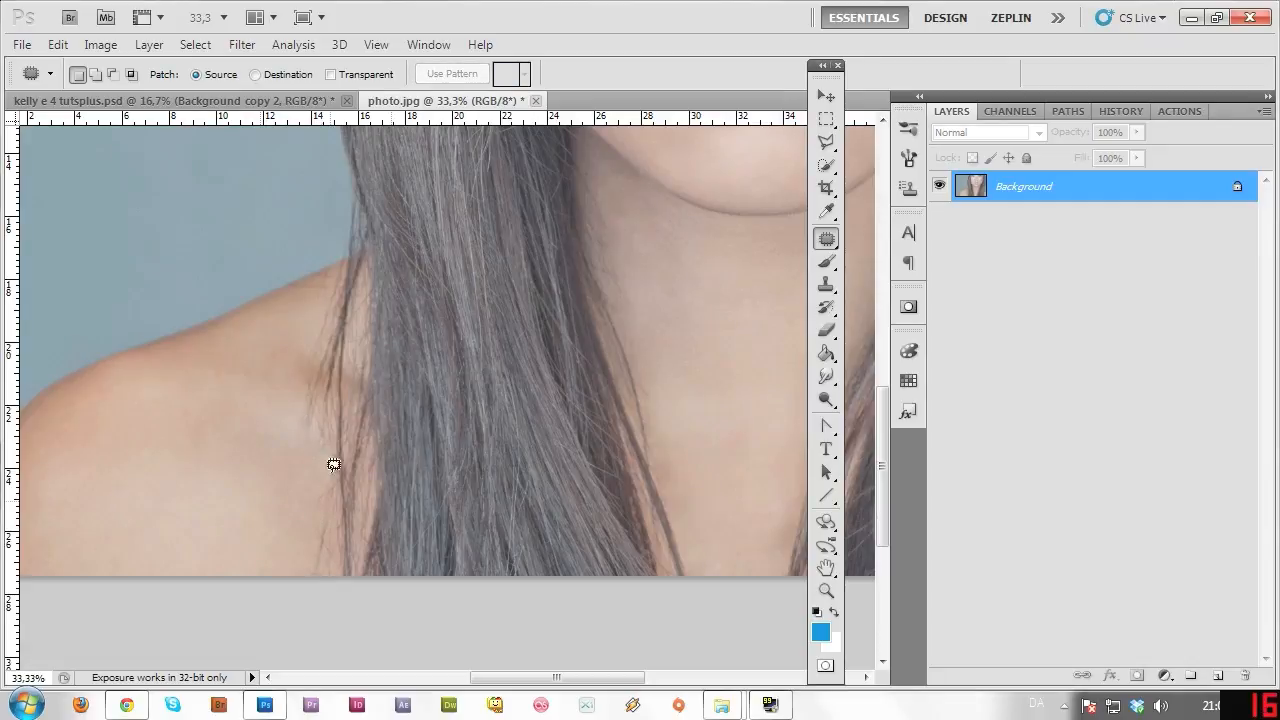
mouse_move(332, 454)
mouse_down()
mouse_move(326, 375)
mouse_move(305, 367)
mouse_move(314, 460)
mouse_up()
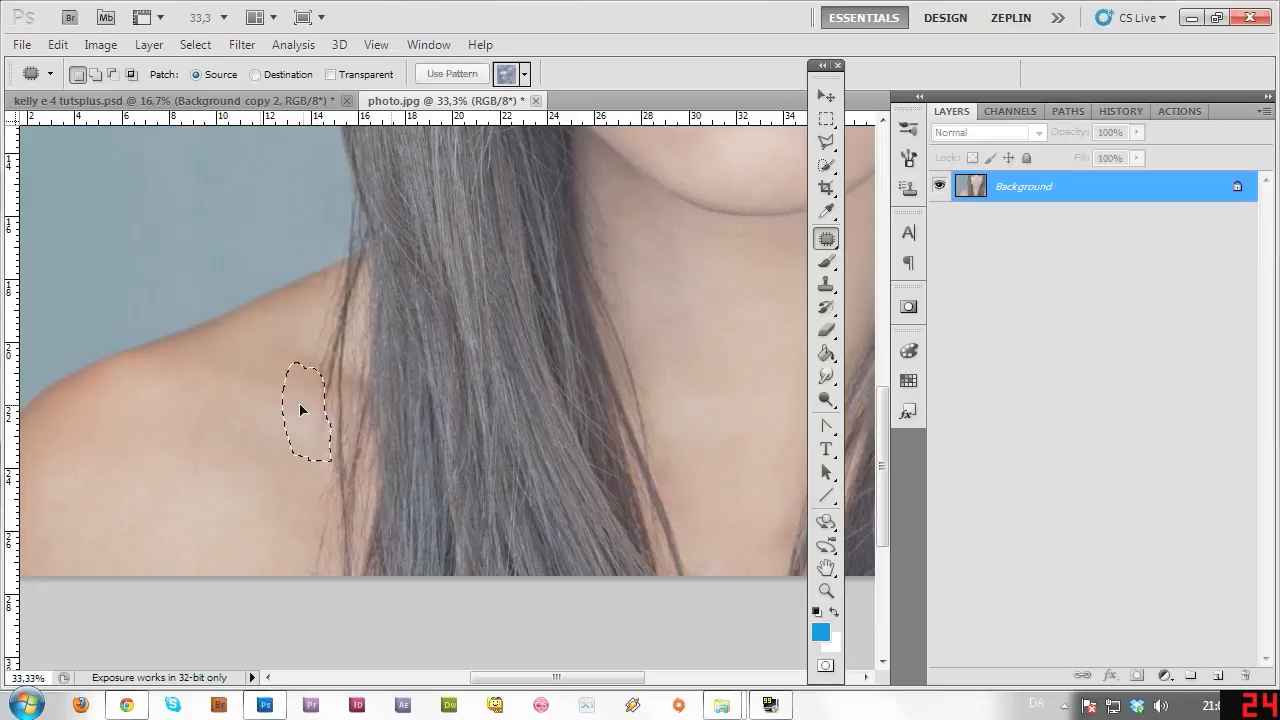
drag(300, 409, 274, 401)
key(ctrl+d)
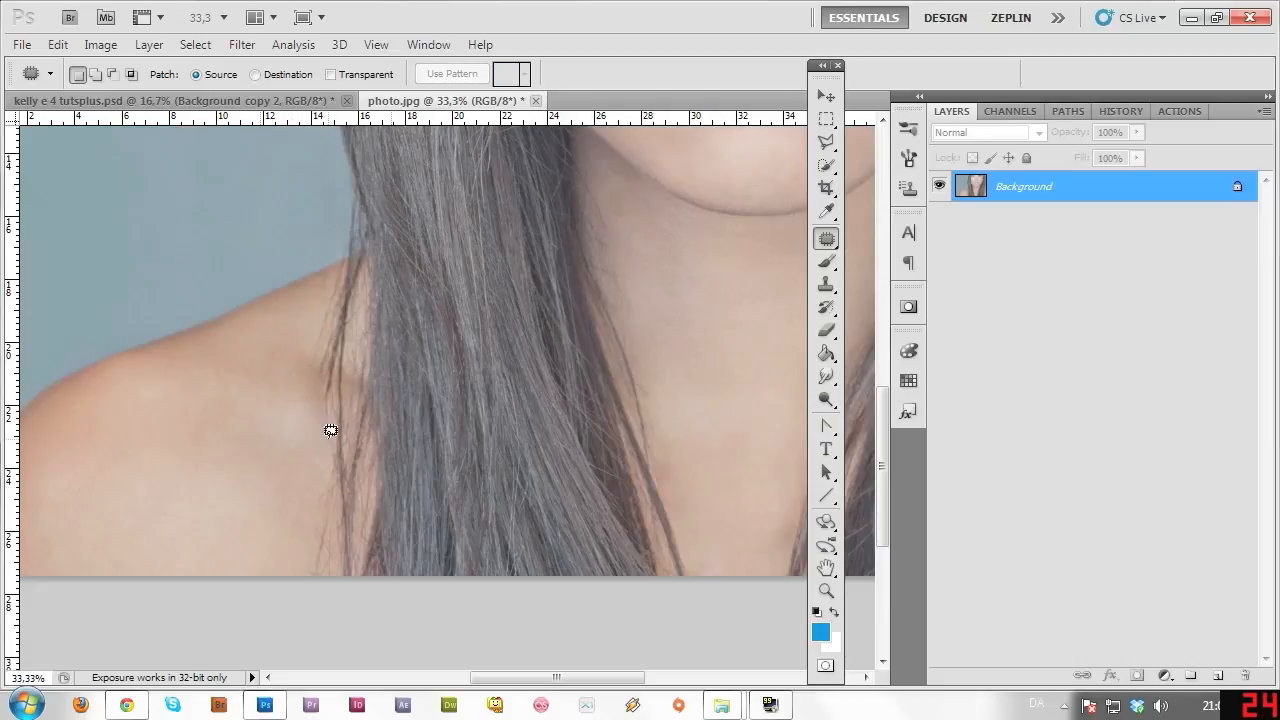
mouse_move(306, 377)
mouse_down()
mouse_move(316, 338)
mouse_move(292, 372)
mouse_move(340, 297)
mouse_move(323, 360)
mouse_move(290, 345)
mouse_up()
key(ctrl+d)
key(ctrl+d)
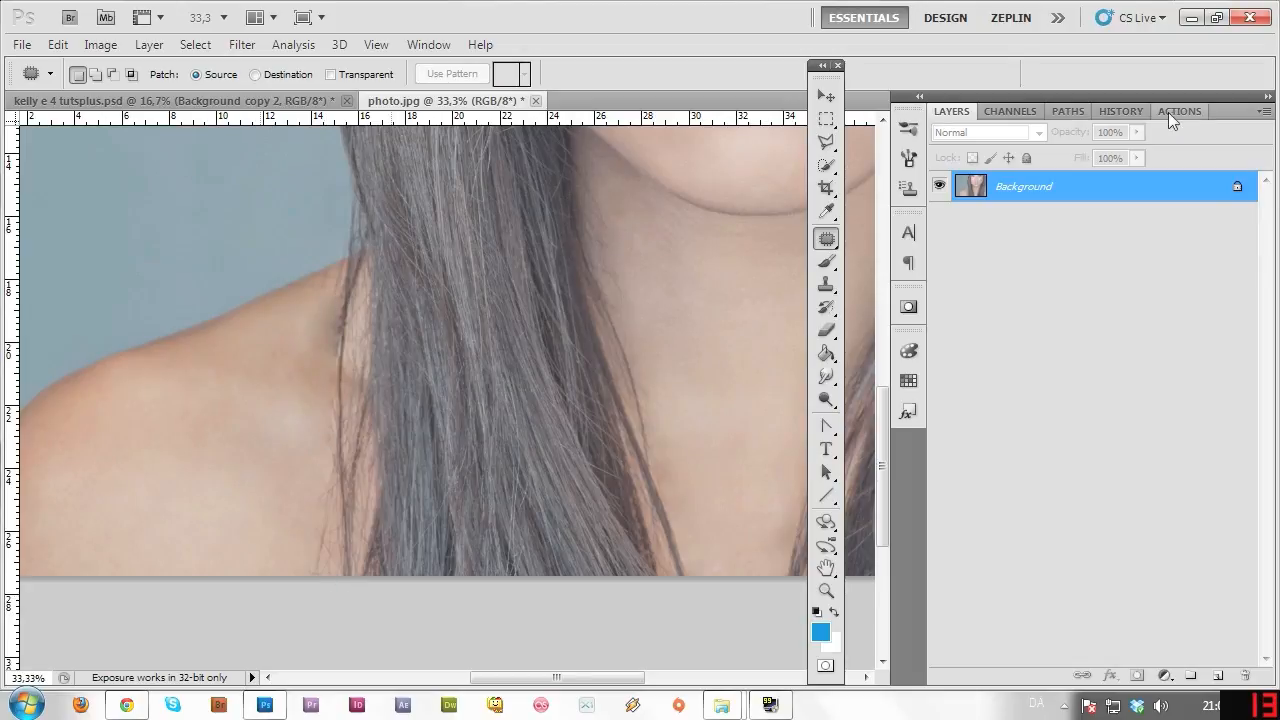
Select an earlier Patch Tool state in History, delete it and confirm Yes.
click(1121, 111)
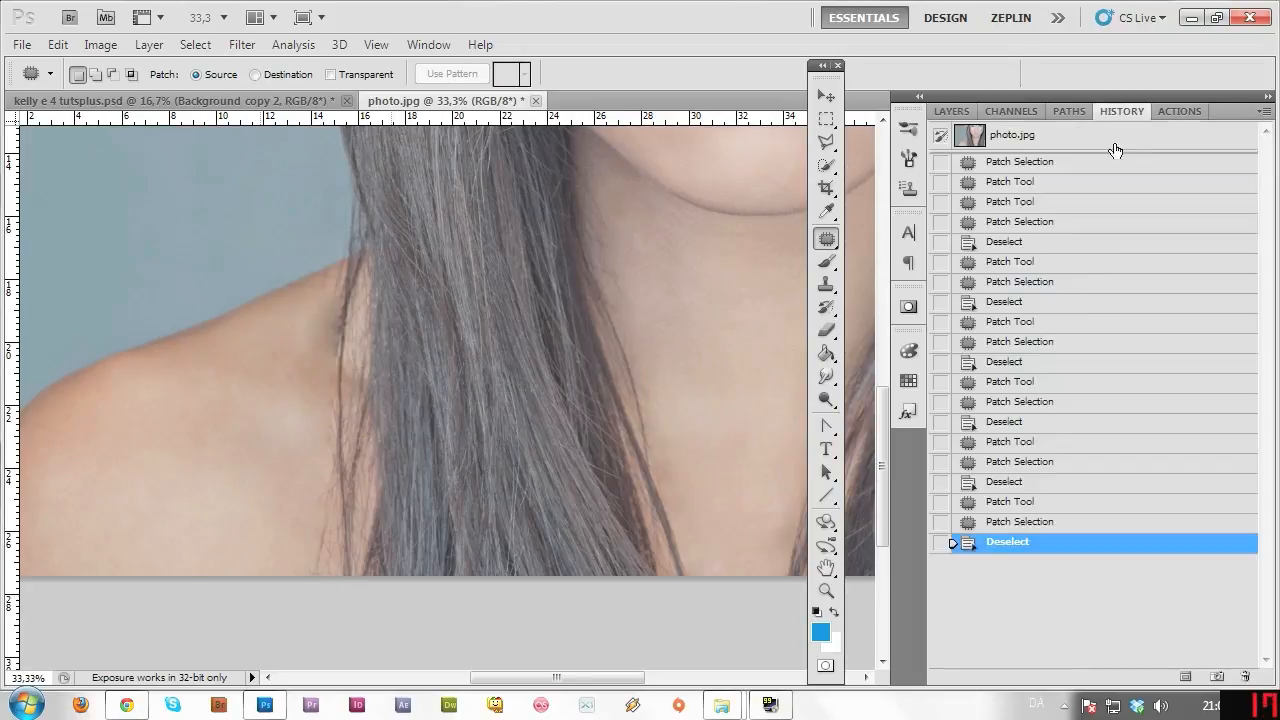
click(1018, 464)
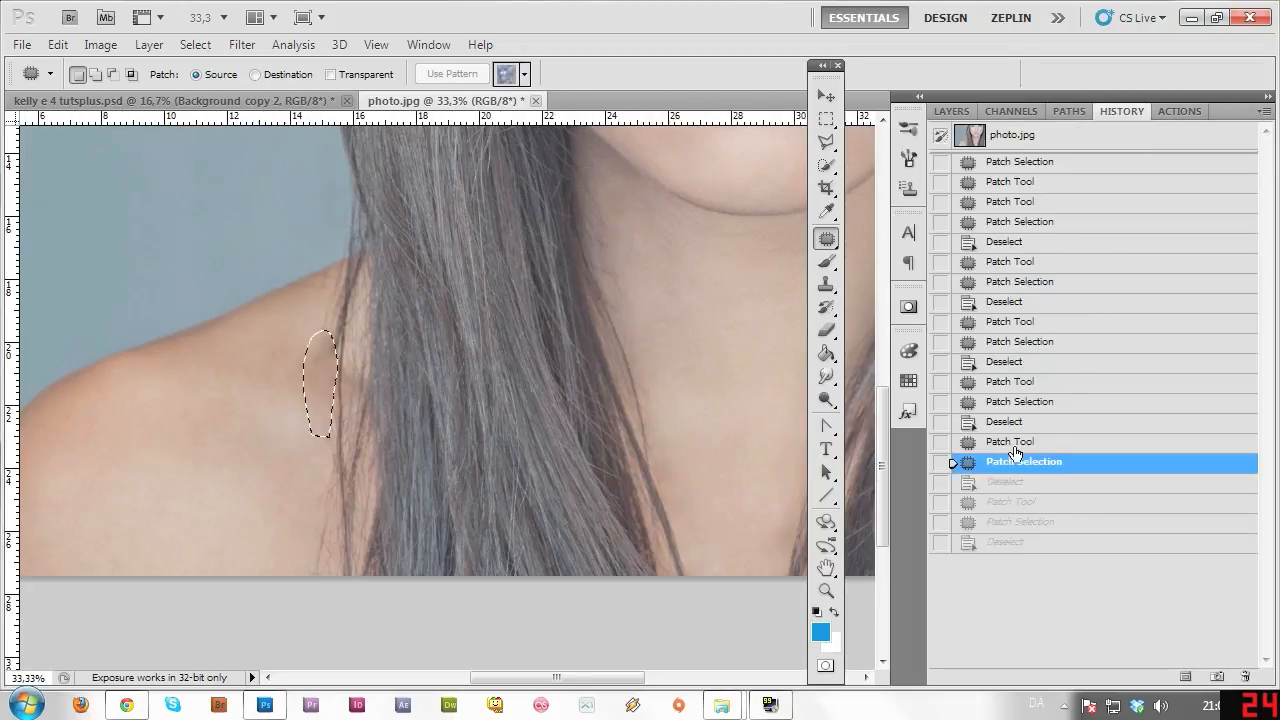
click(1032, 380)
click(1030, 341)
click(1028, 322)
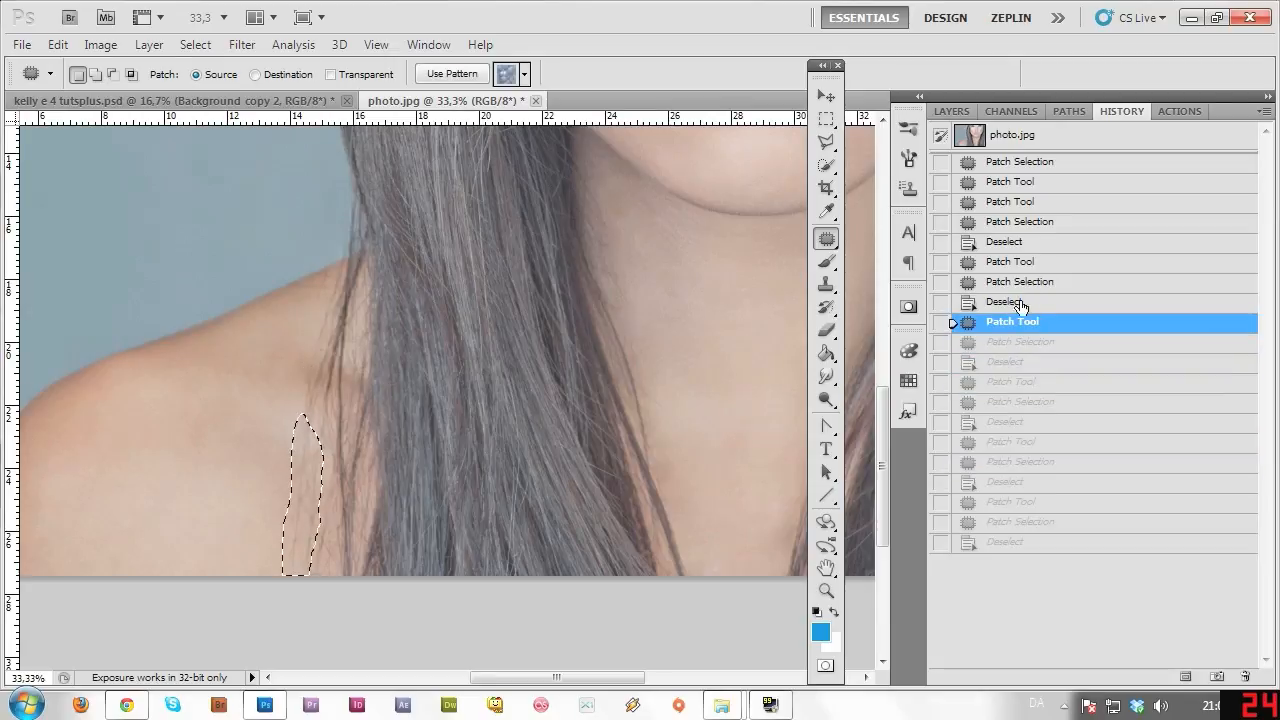
click(1245, 677)
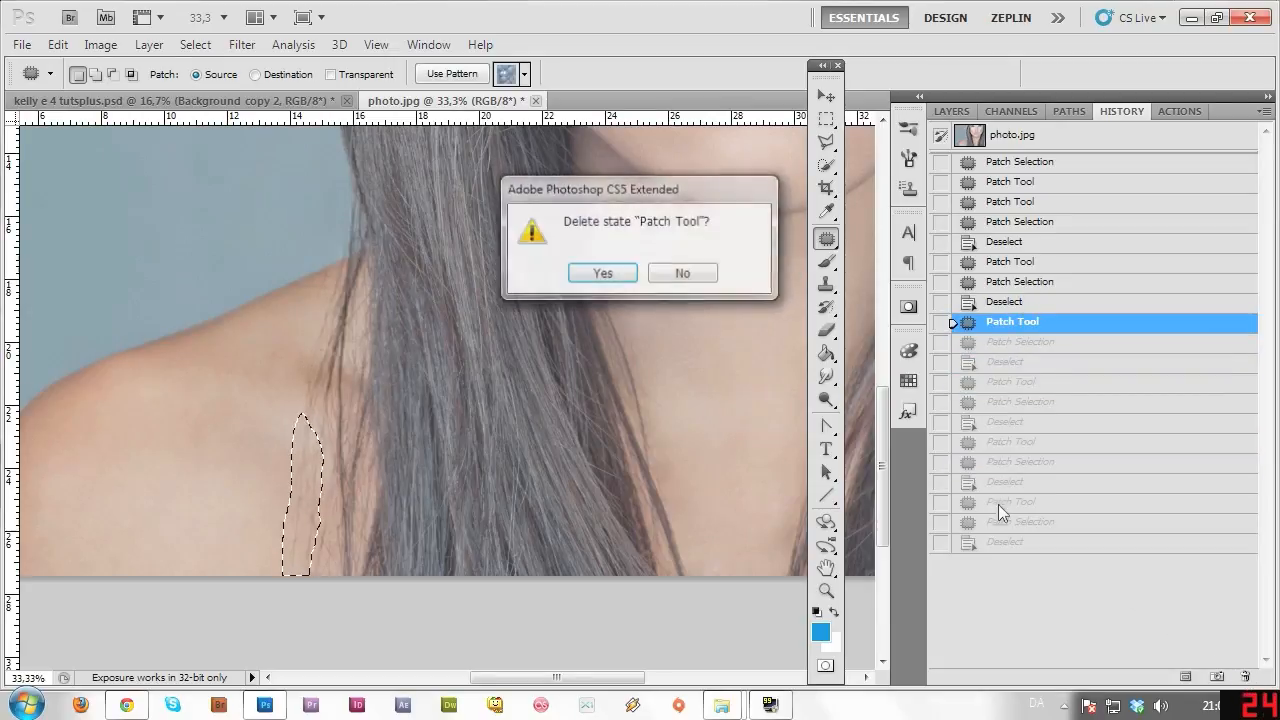
click(601, 273)
key(F7)
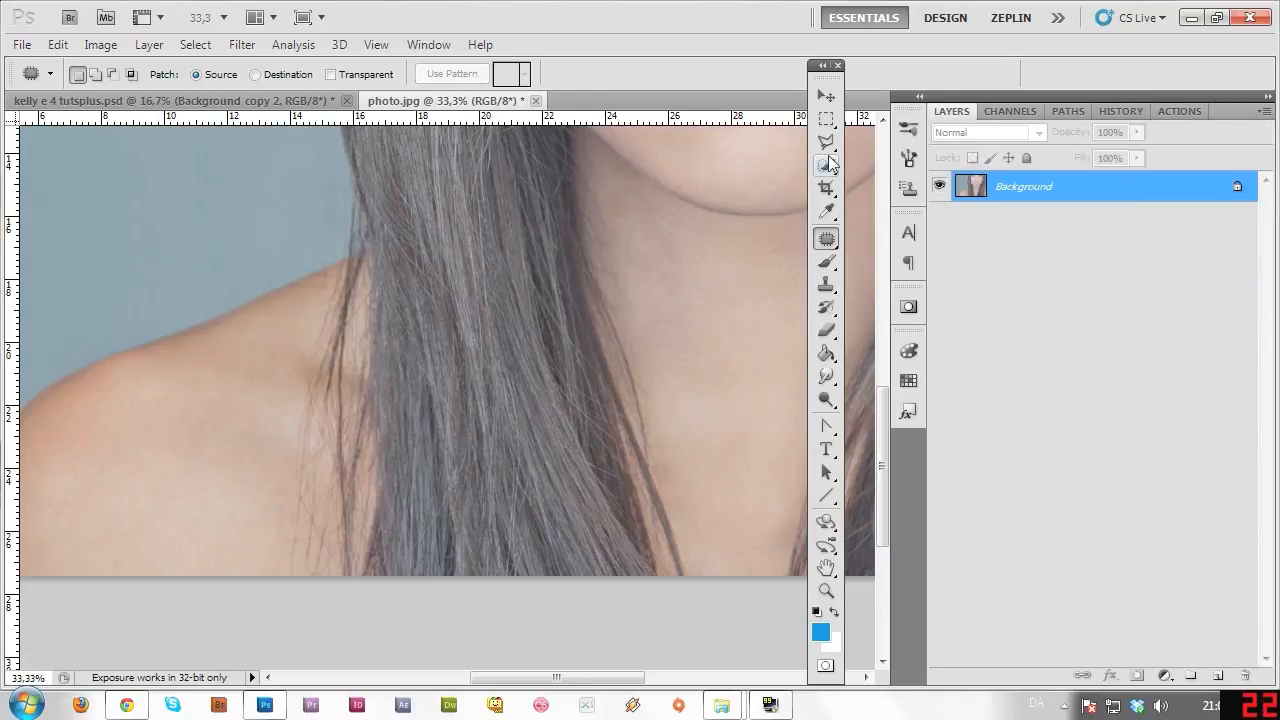
Zoom out to the whole portrait, then zoom back in on the lower left of the face.
click(826, 591)
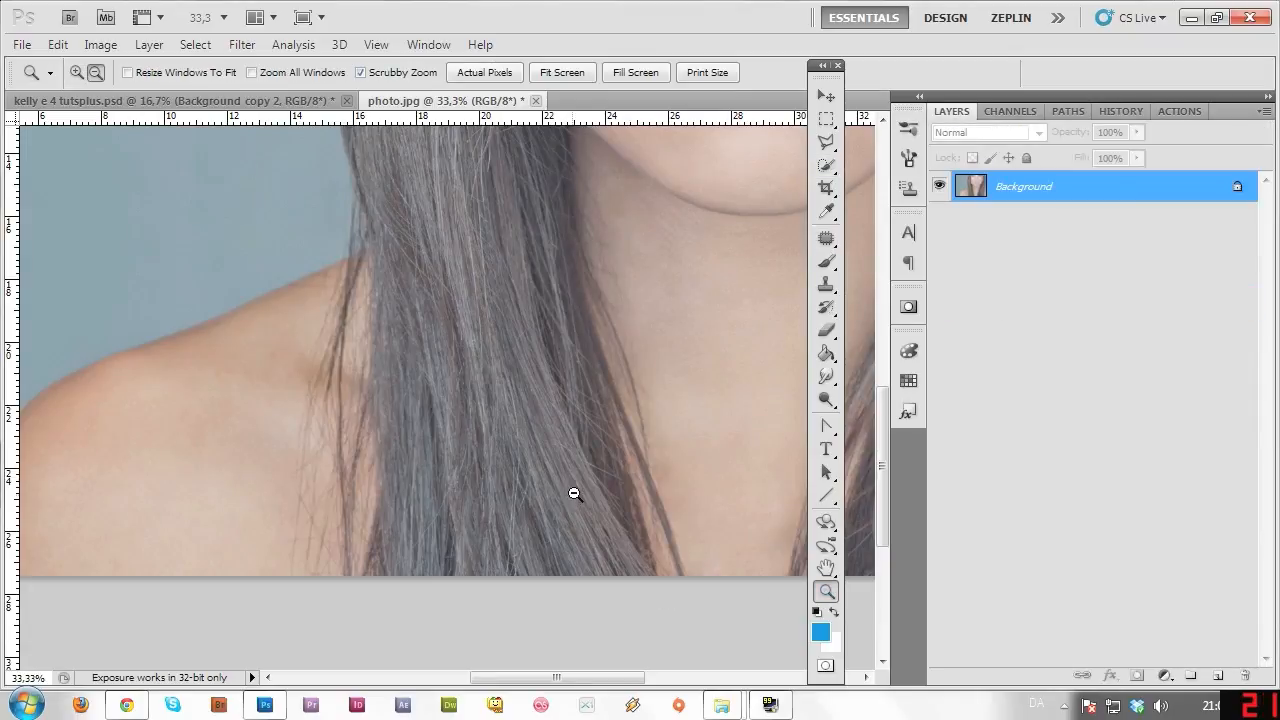
alt+click(585, 490)
alt+click(596, 490)
alt+click(604, 468)
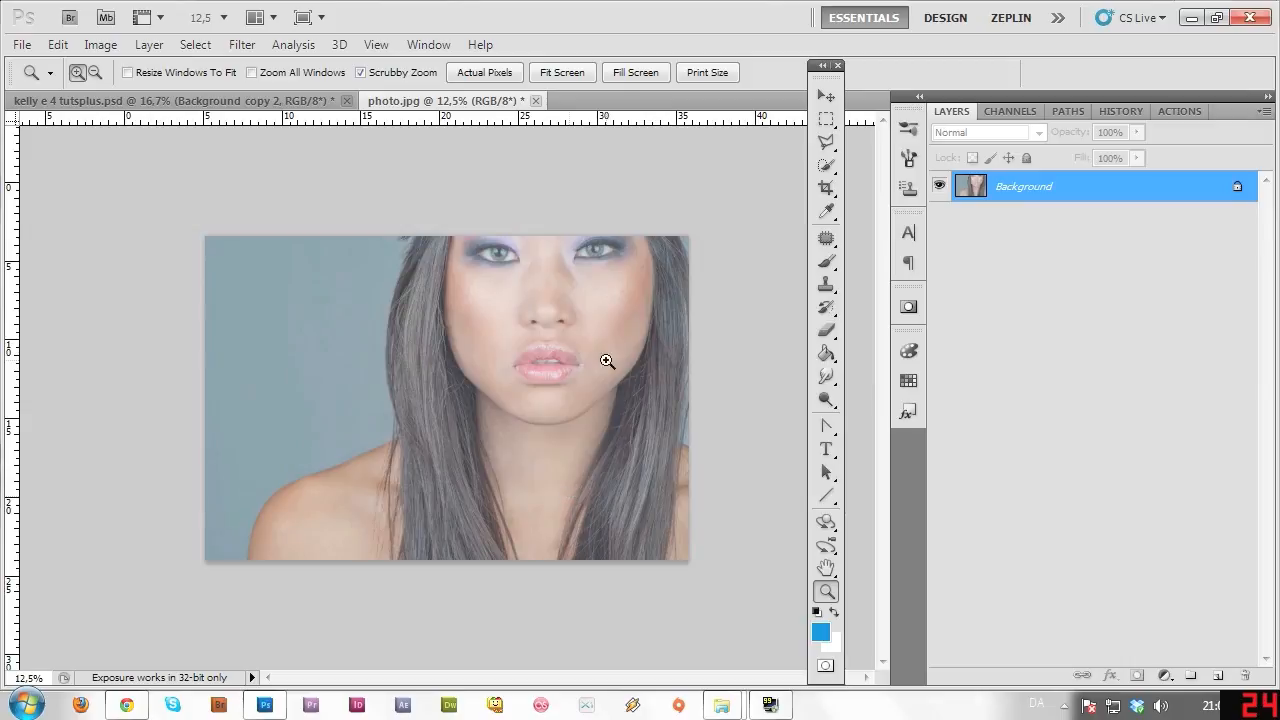
click(582, 473)
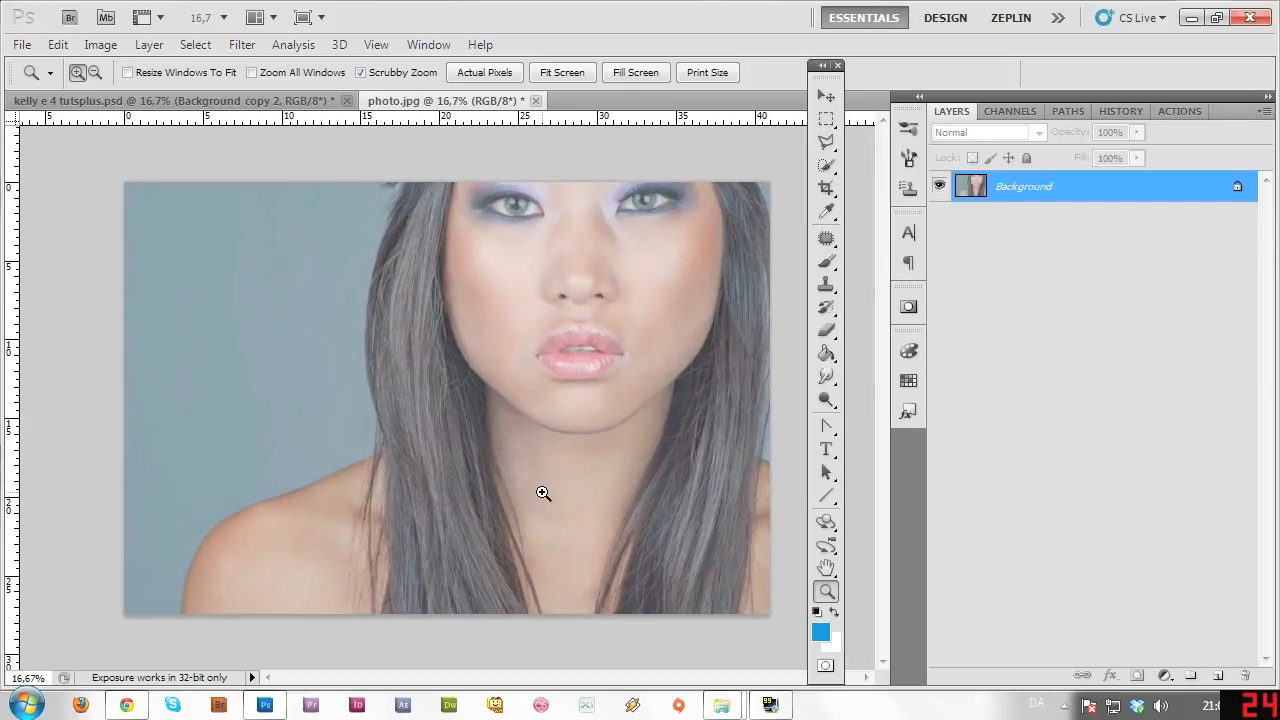
click(466, 392)
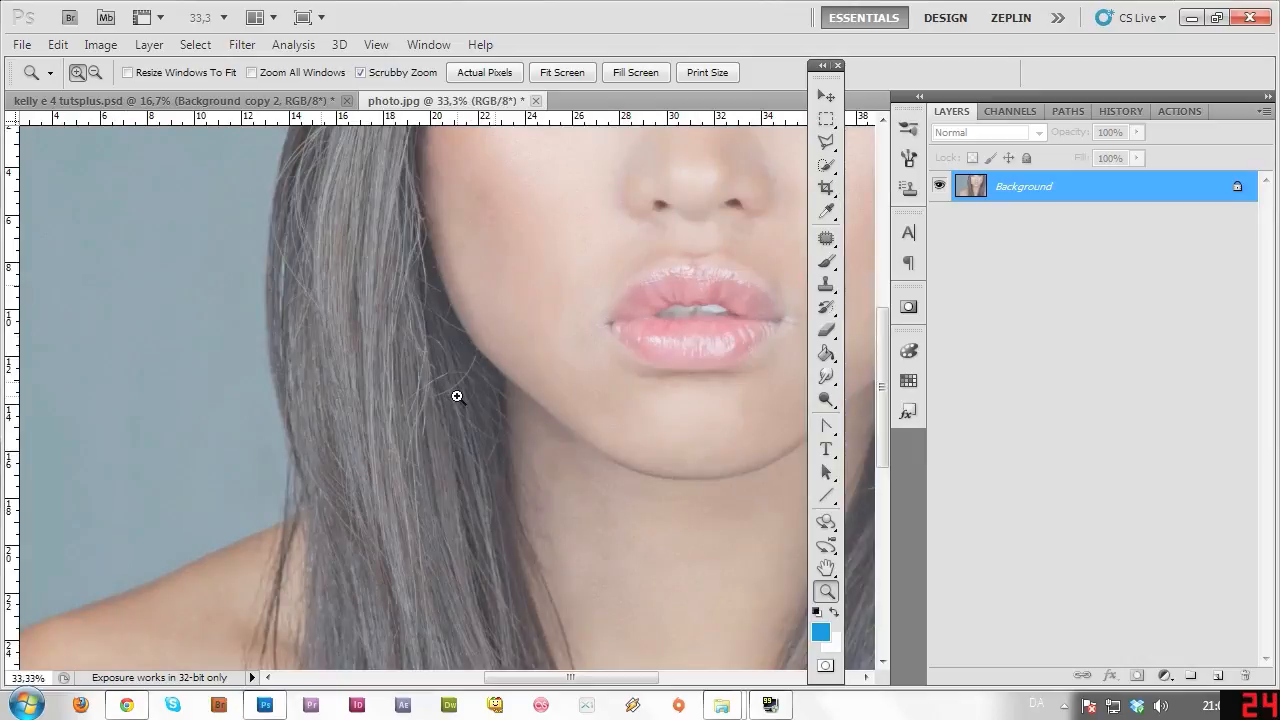
click(826, 237)
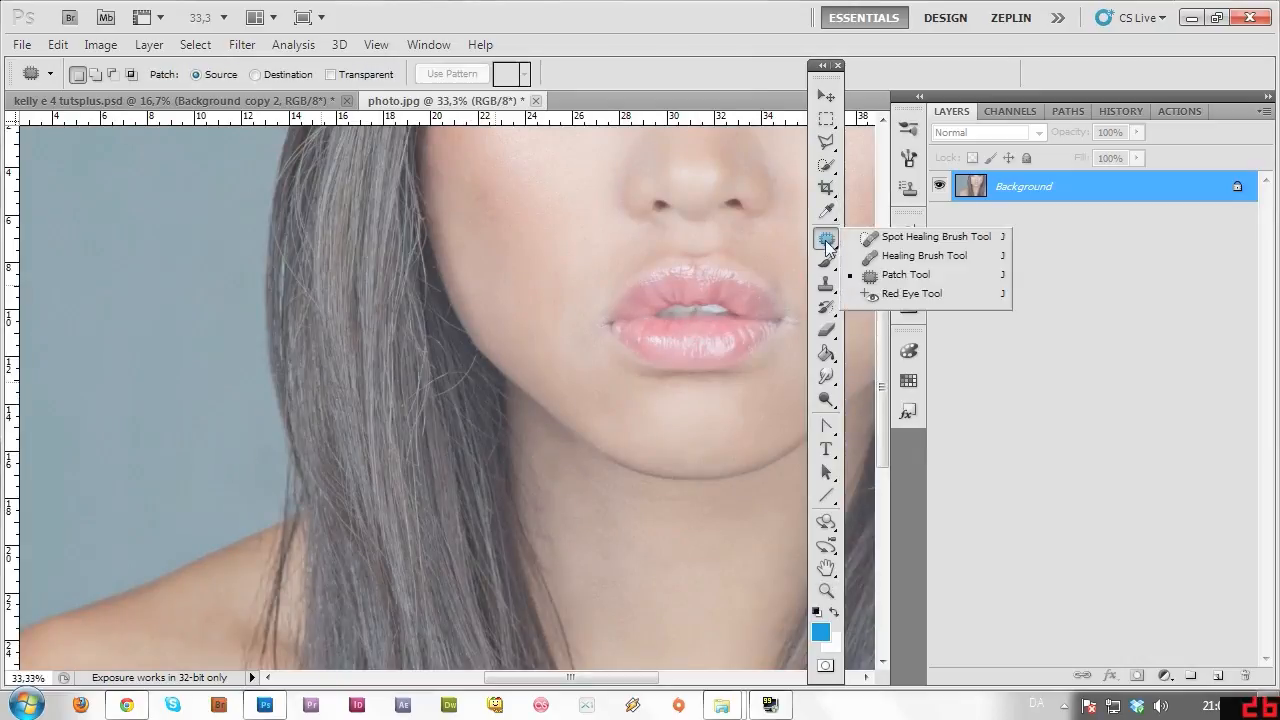
Spot-heal the stray hairs along the left hair edge beside the jaw.
click(924, 237)
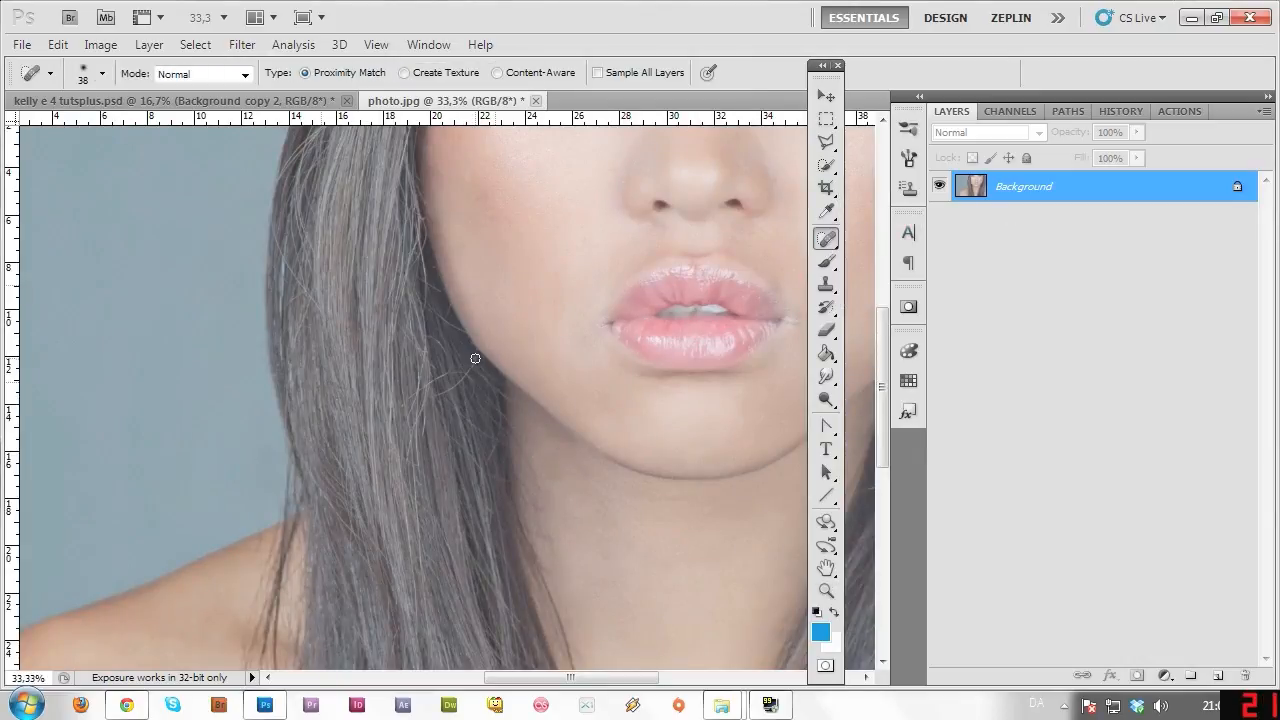
drag(475, 358, 436, 400)
drag(420, 250, 423, 312)
drag(417, 370, 417, 457)
drag(411, 610, 412, 614)
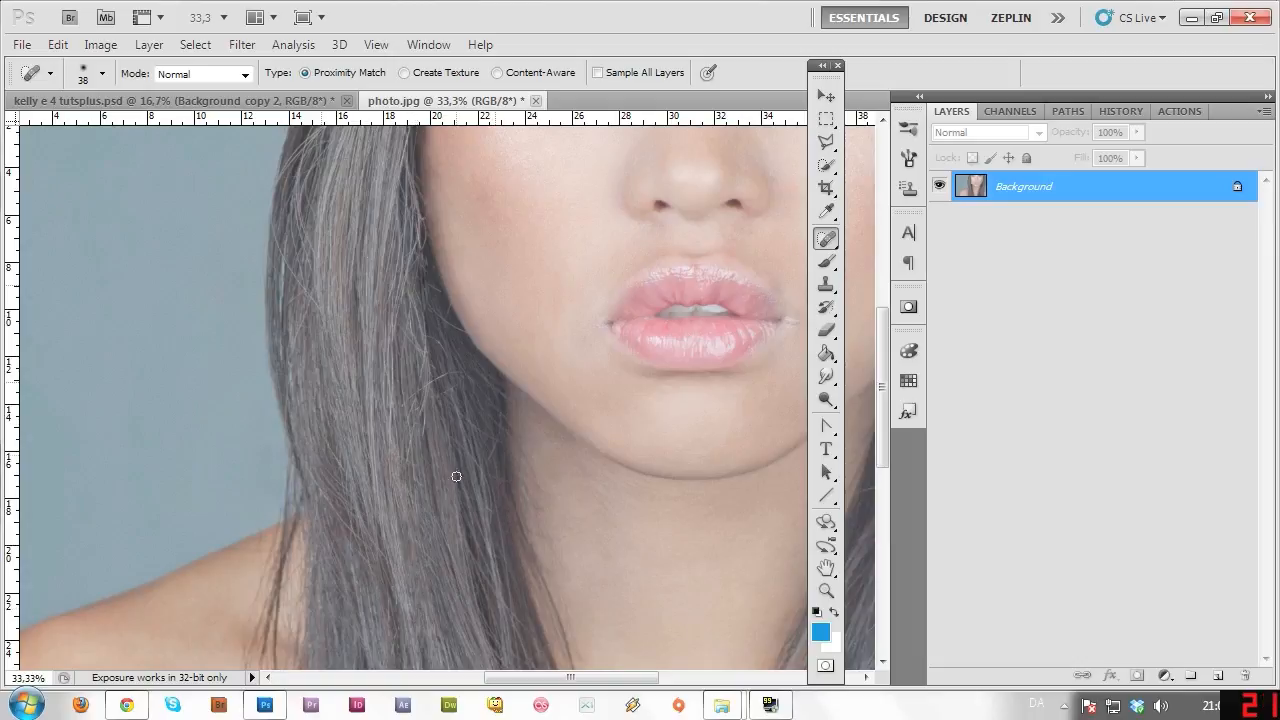
drag(464, 544, 490, 590)
drag(313, 281, 295, 206)
drag(458, 327, 434, 311)
Spot-heal the stray hair beside the jaw on the right side of the face.
drag(645, 678, 714, 678)
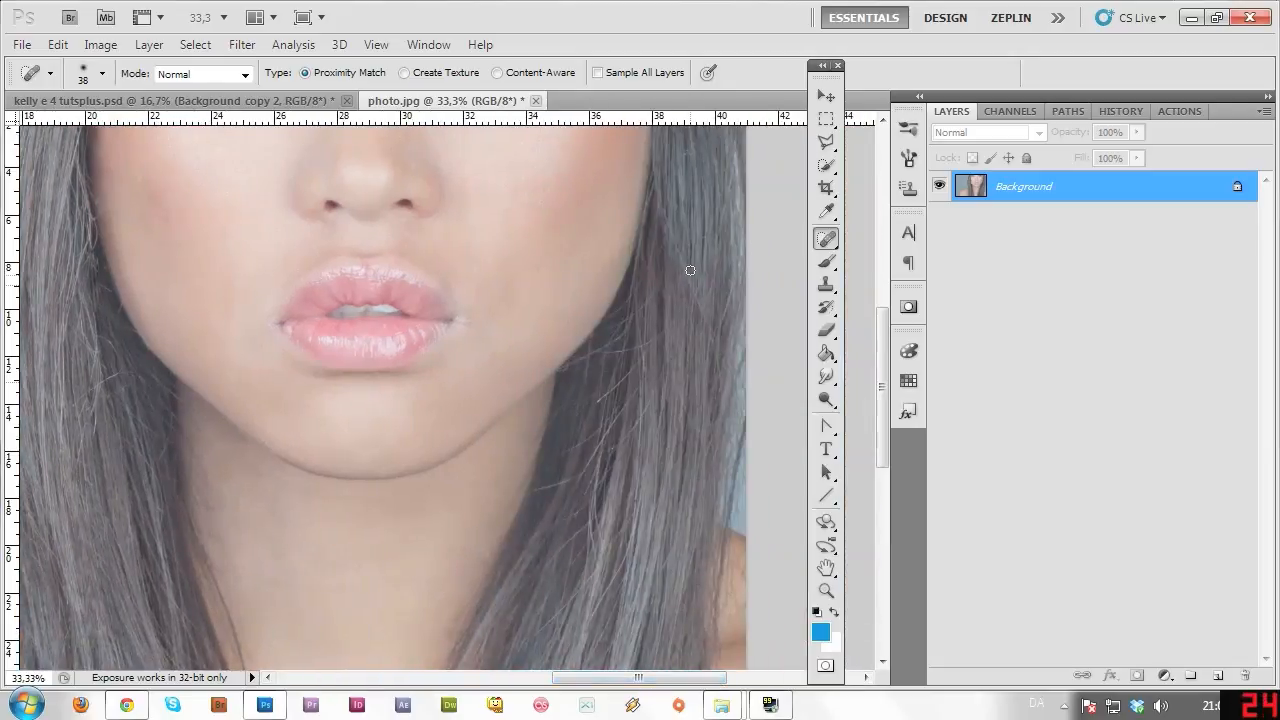
drag(678, 254, 699, 306)
drag(721, 401, 720, 402)
click(826, 591)
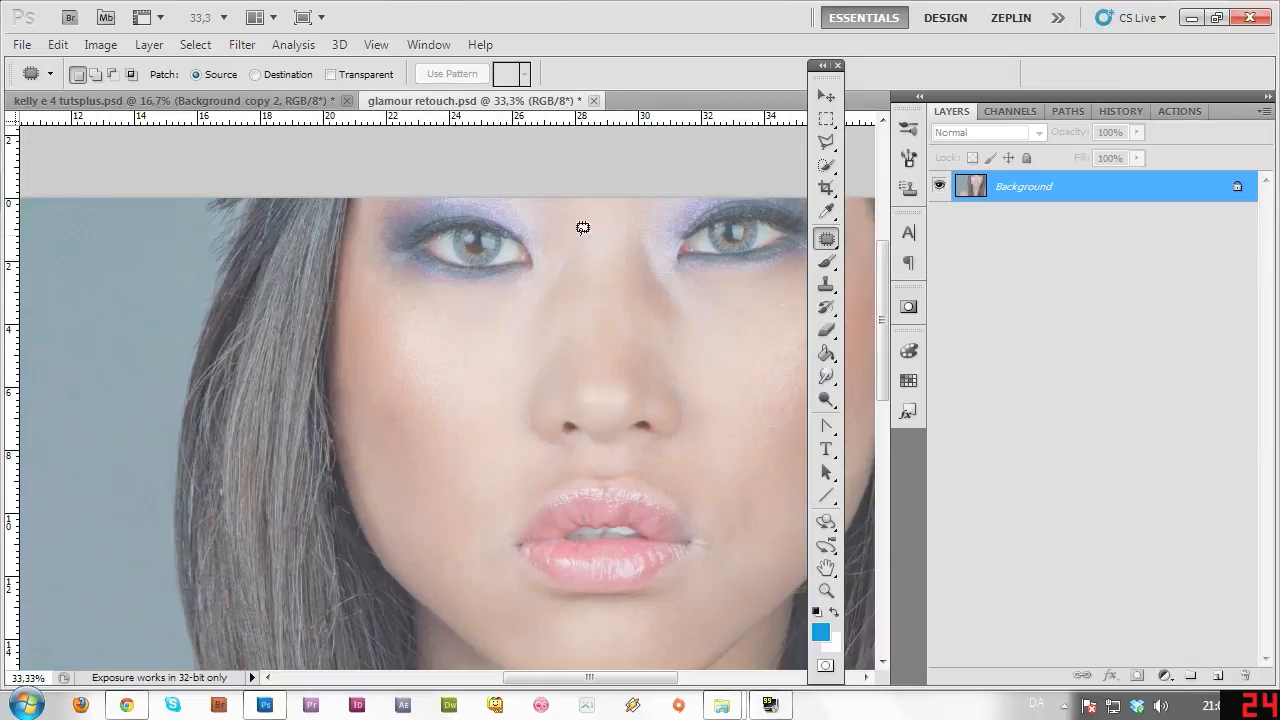
Zoom out to 16.7%, then zoom in to 50% on the face and scroll up to the eyes.
click(830, 592)
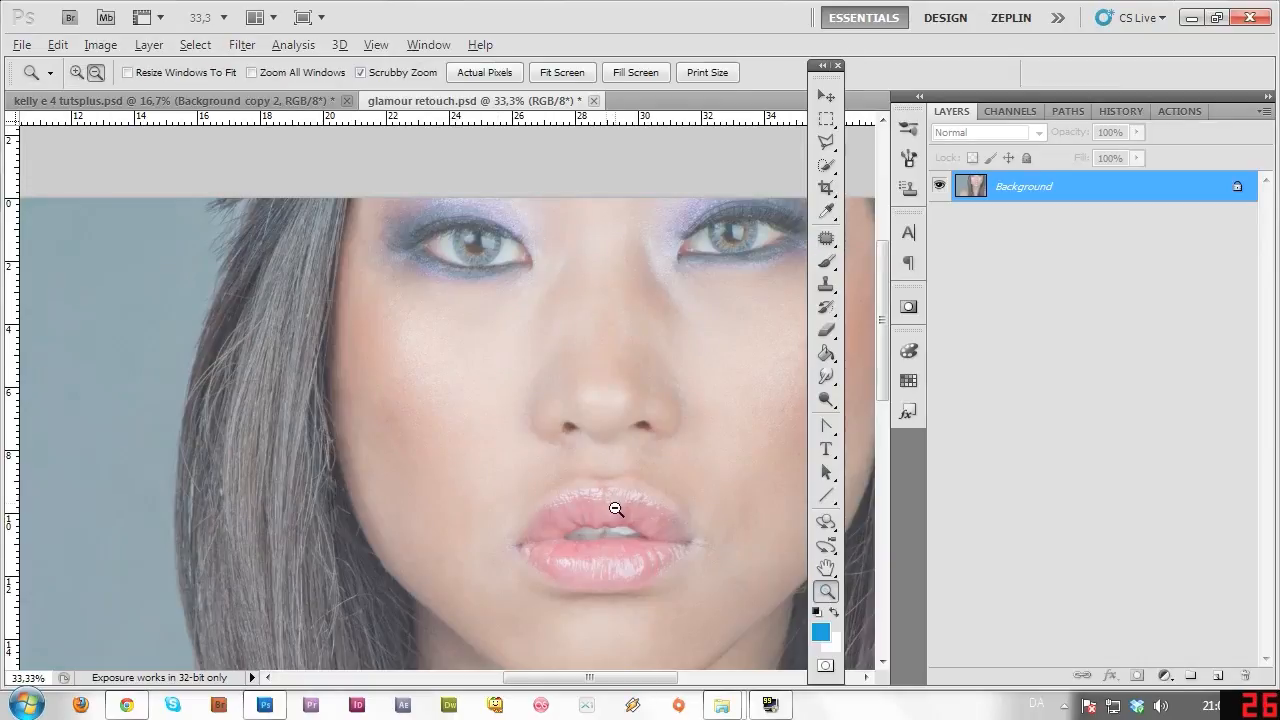
alt+click(614, 514)
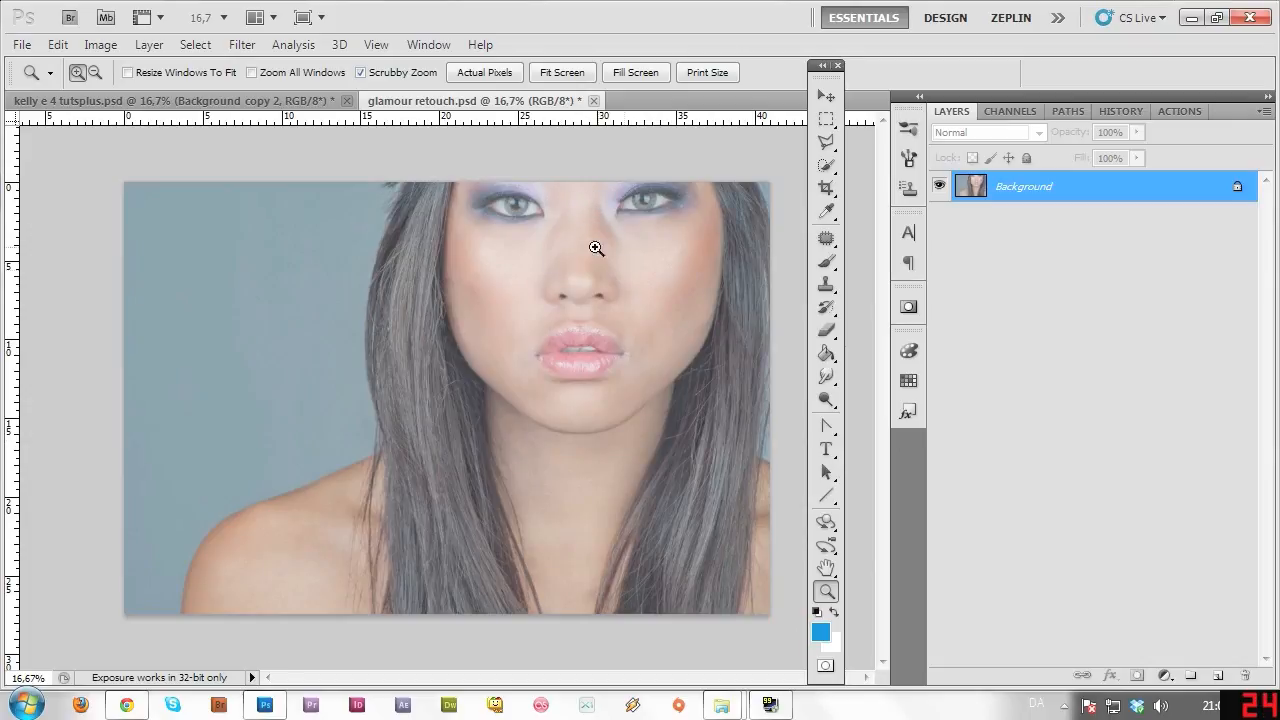
drag(586, 234, 705, 206)
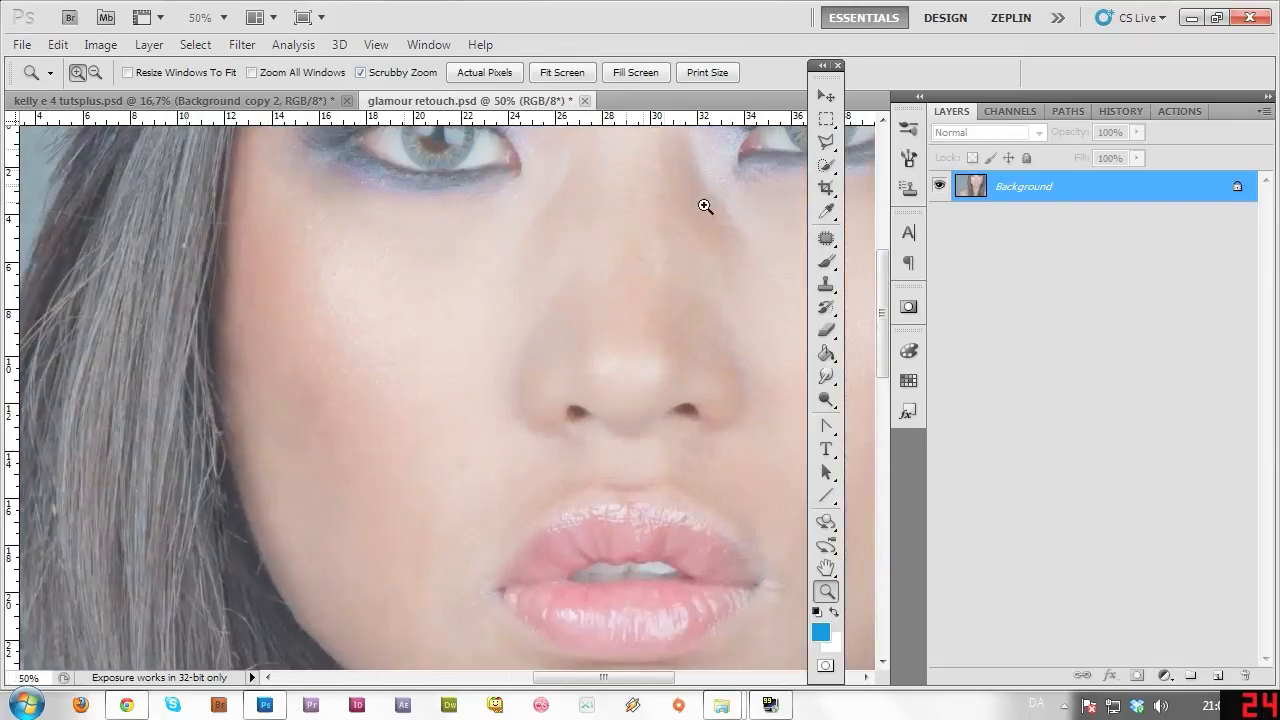
scroll(884, 327, up, 3)
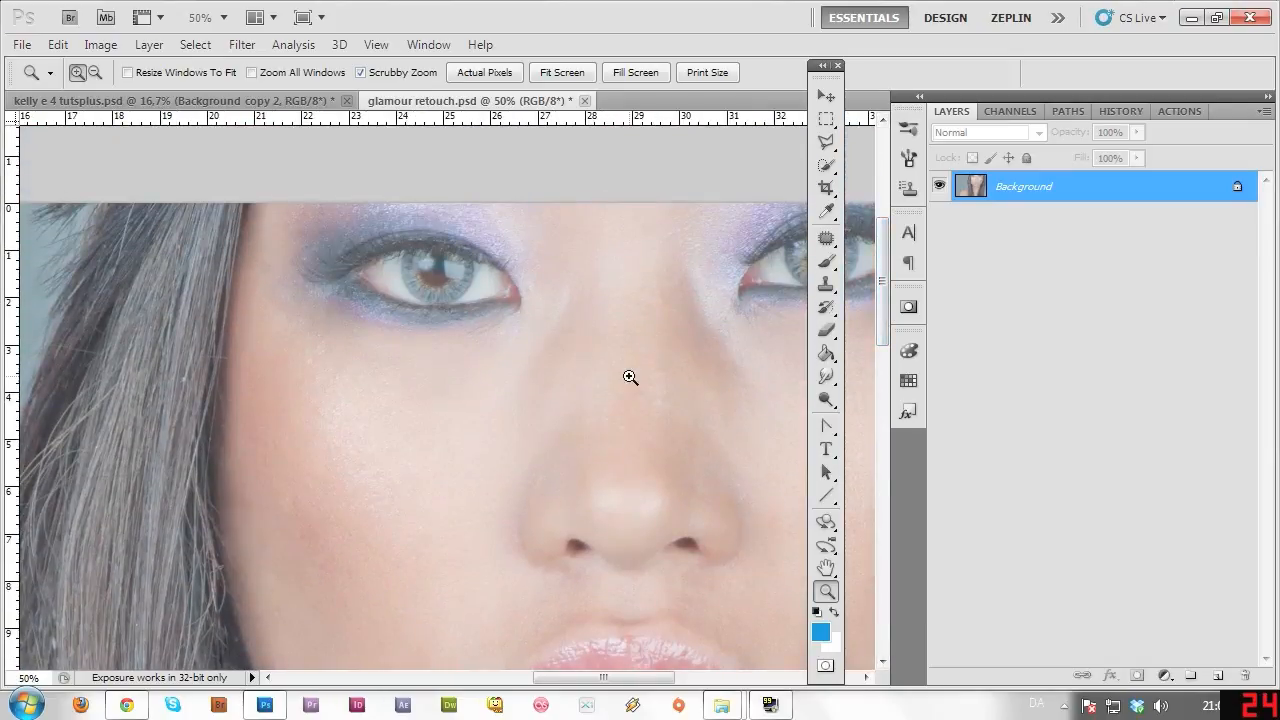
Patch the skin beside the nose bridge with clean cheek skin using the Patch tool.
click(826, 239)
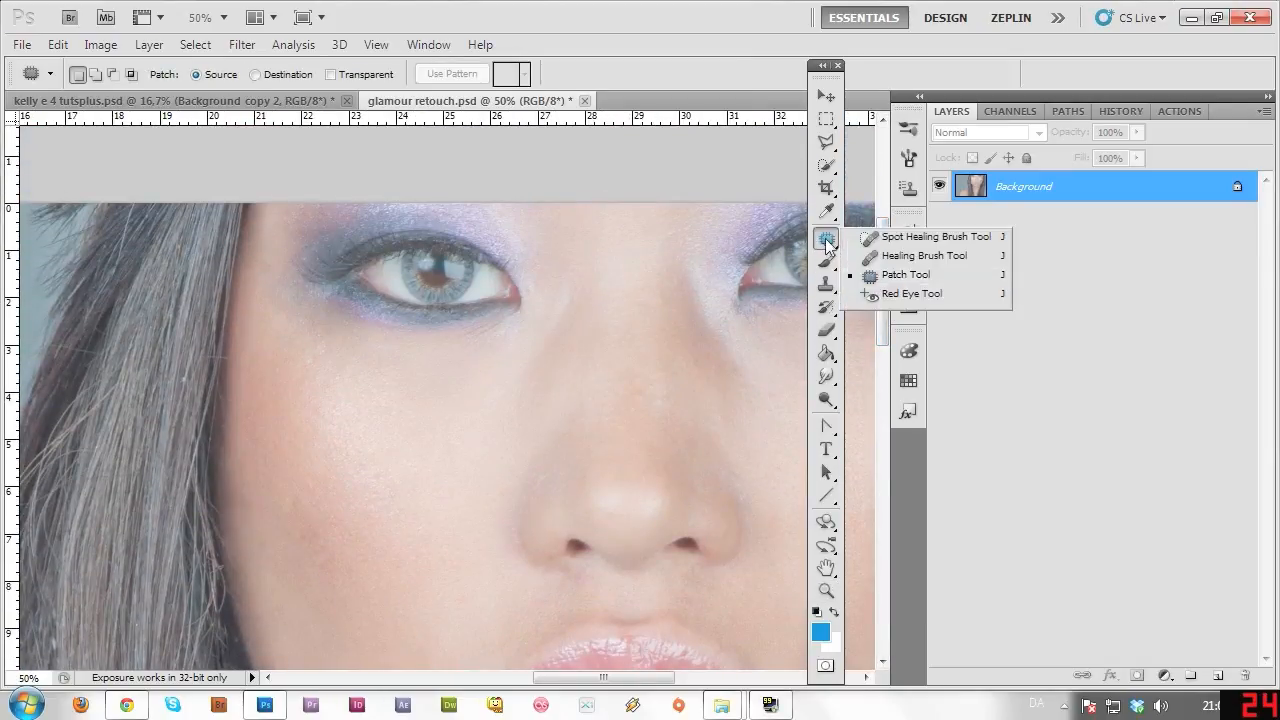
click(914, 275)
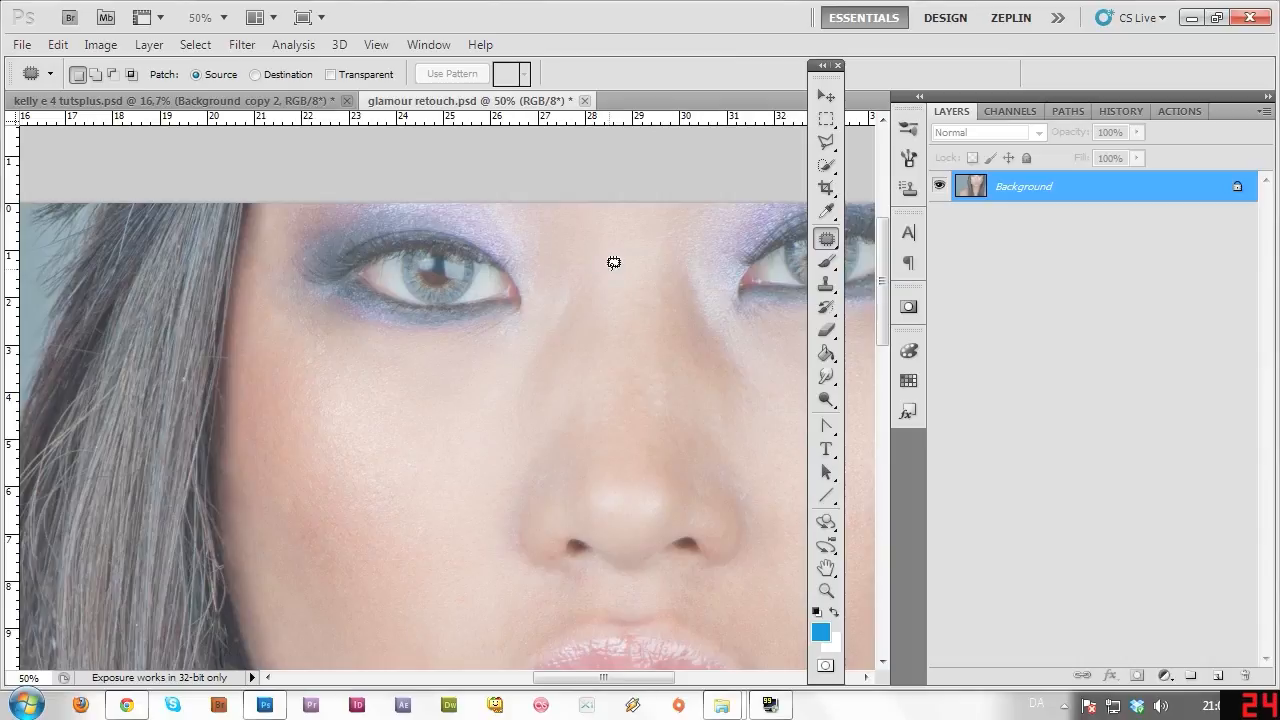
drag(611, 268, 594, 345)
drag(518, 418, 544, 317)
drag(597, 271, 605, 270)
mouse_move(554, 363)
mouse_down()
mouse_move(508, 403)
mouse_move(430, 440)
mouse_up()
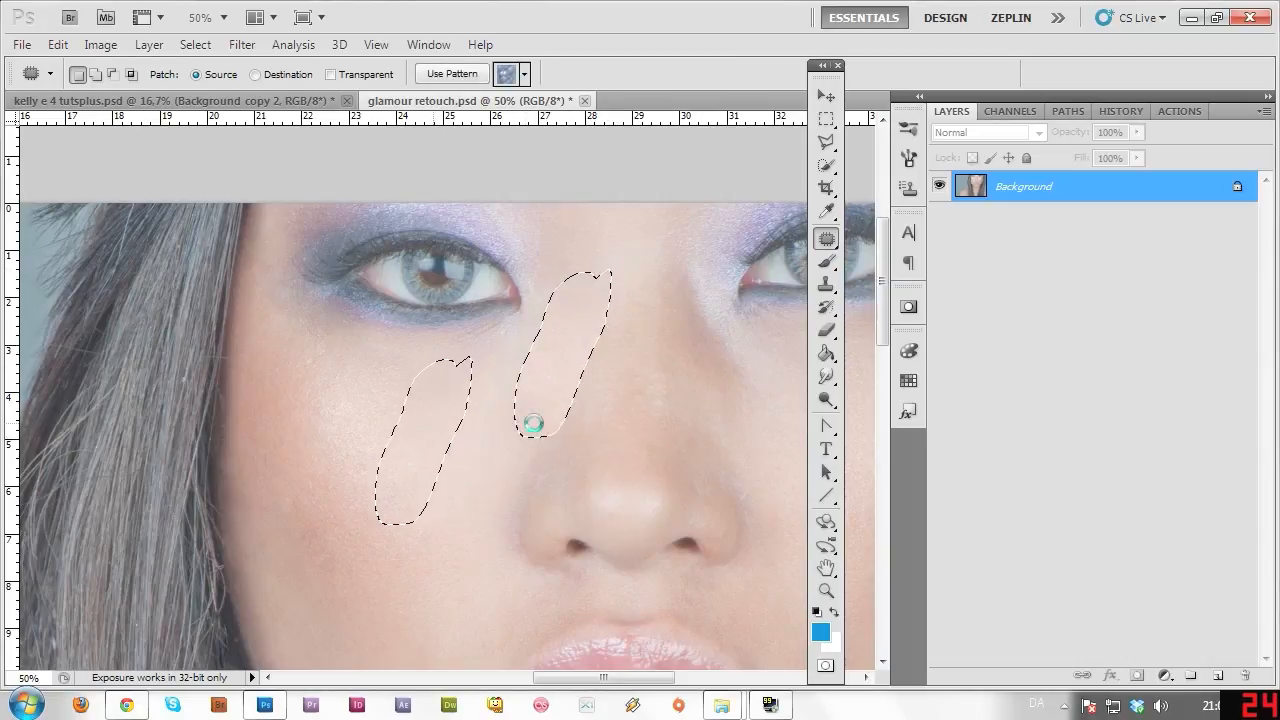
key(ctrl+d)
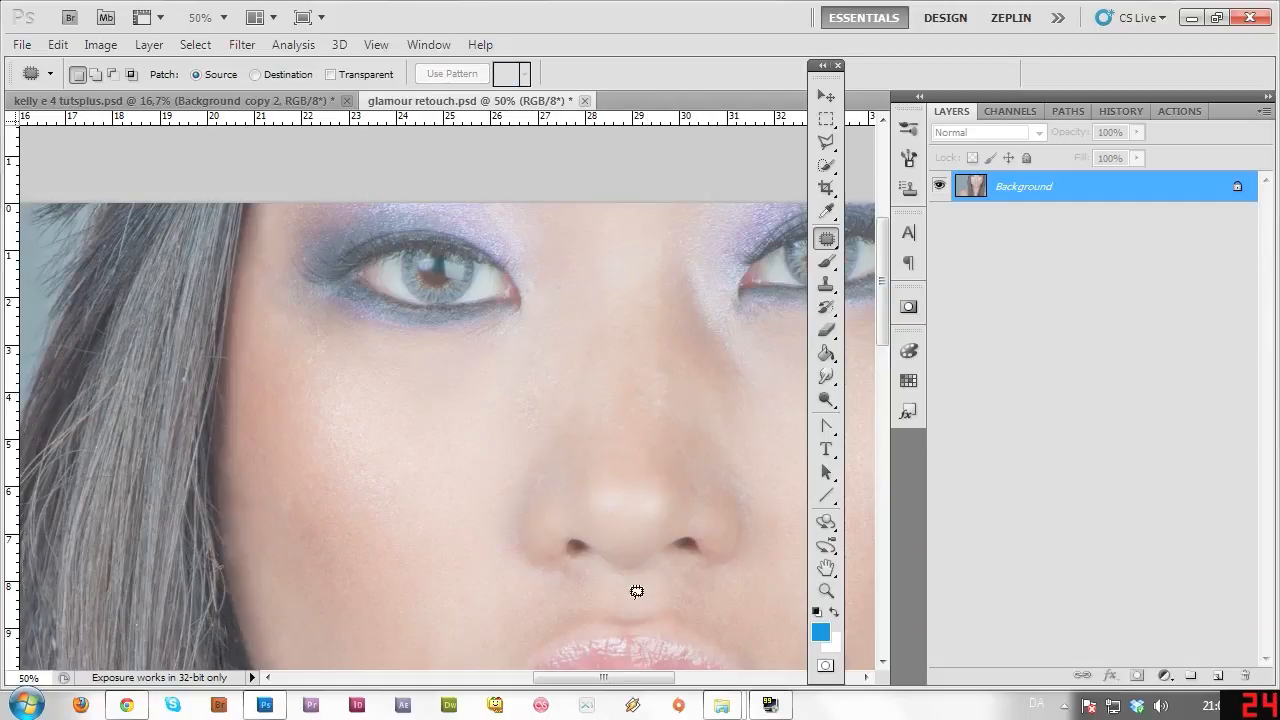
Smooth the under-eye skin beside the nose with patches taken from the cheek.
drag(645, 684, 667, 683)
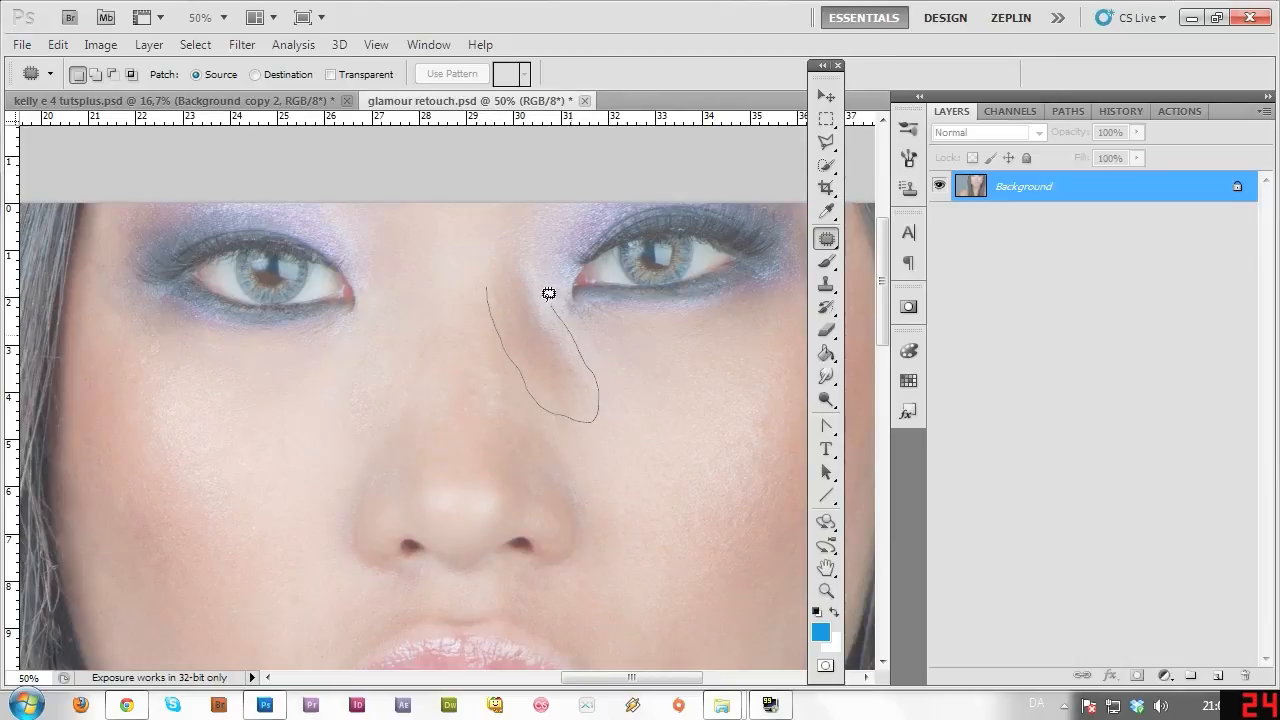
drag(508, 281, 489, 285)
mouse_move(543, 357)
mouse_down()
mouse_move(686, 451)
mouse_move(701, 439)
mouse_up()
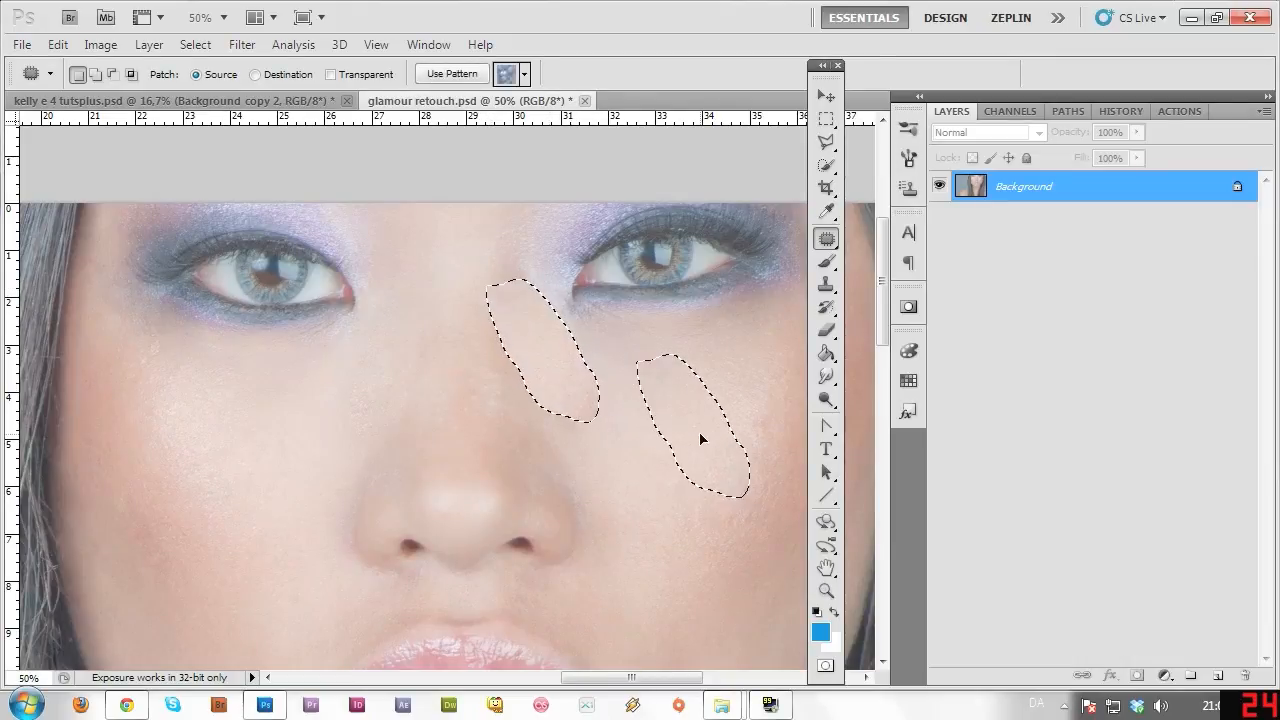
drag(648, 471, 644, 469)
key(ctrl+d)
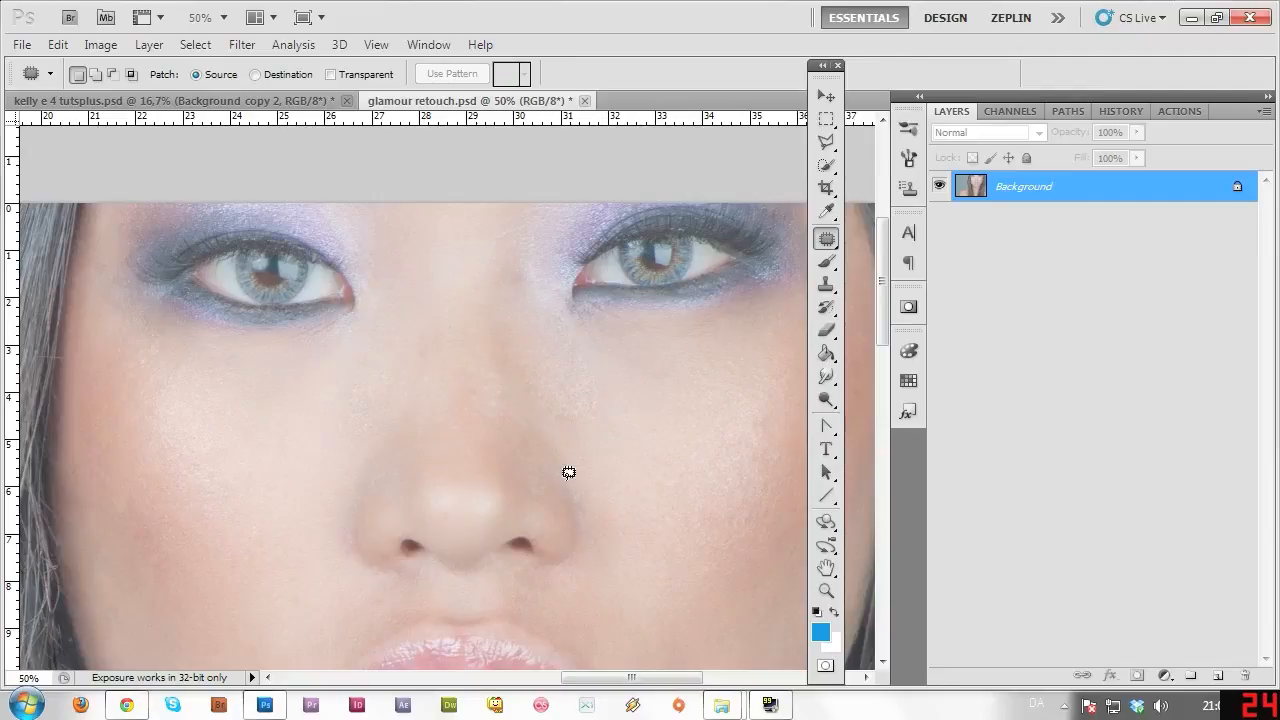
mouse_move(569, 346)
mouse_down()
mouse_move(602, 371)
mouse_move(610, 464)
mouse_move(640, 515)
mouse_up()
key(ctrl+d)
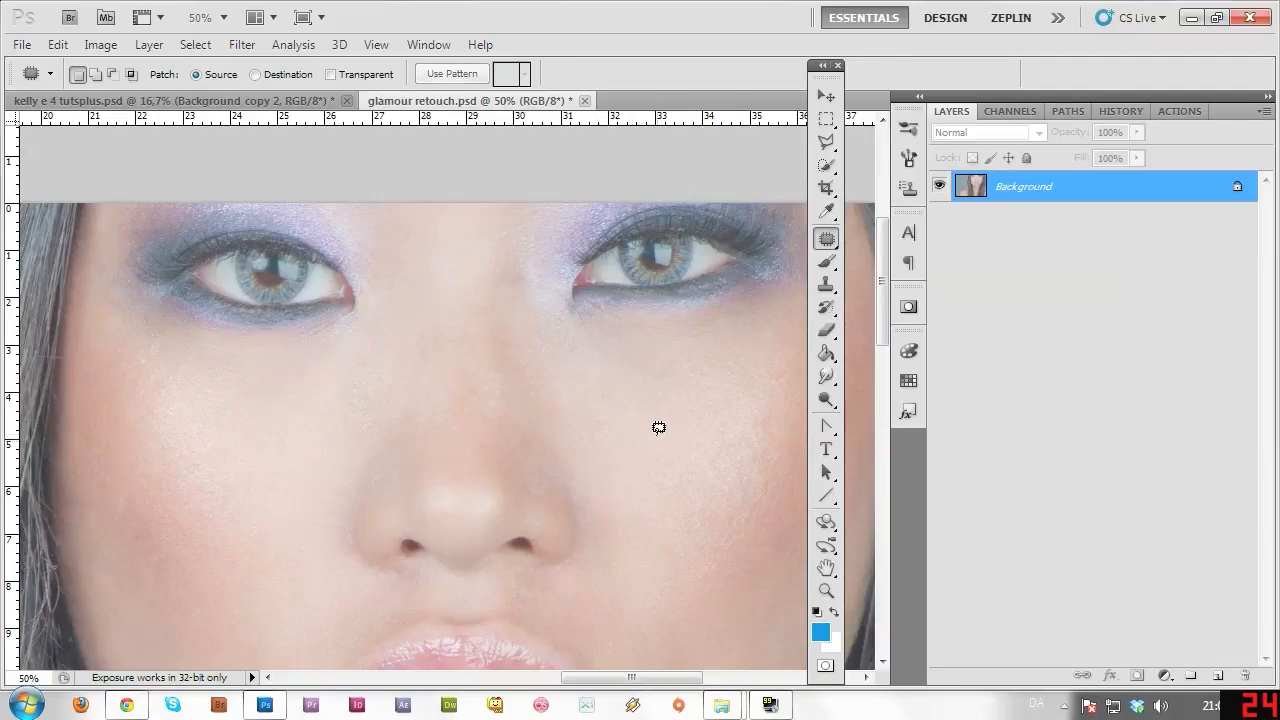
Patch the remaining cheek and left-of-nose areas using clean skin near the brow.
mouse_move(338, 420)
mouse_down()
mouse_move(377, 354)
mouse_move(365, 434)
mouse_move(318, 453)
mouse_move(290, 488)
mouse_up()
key(ctrl+d)
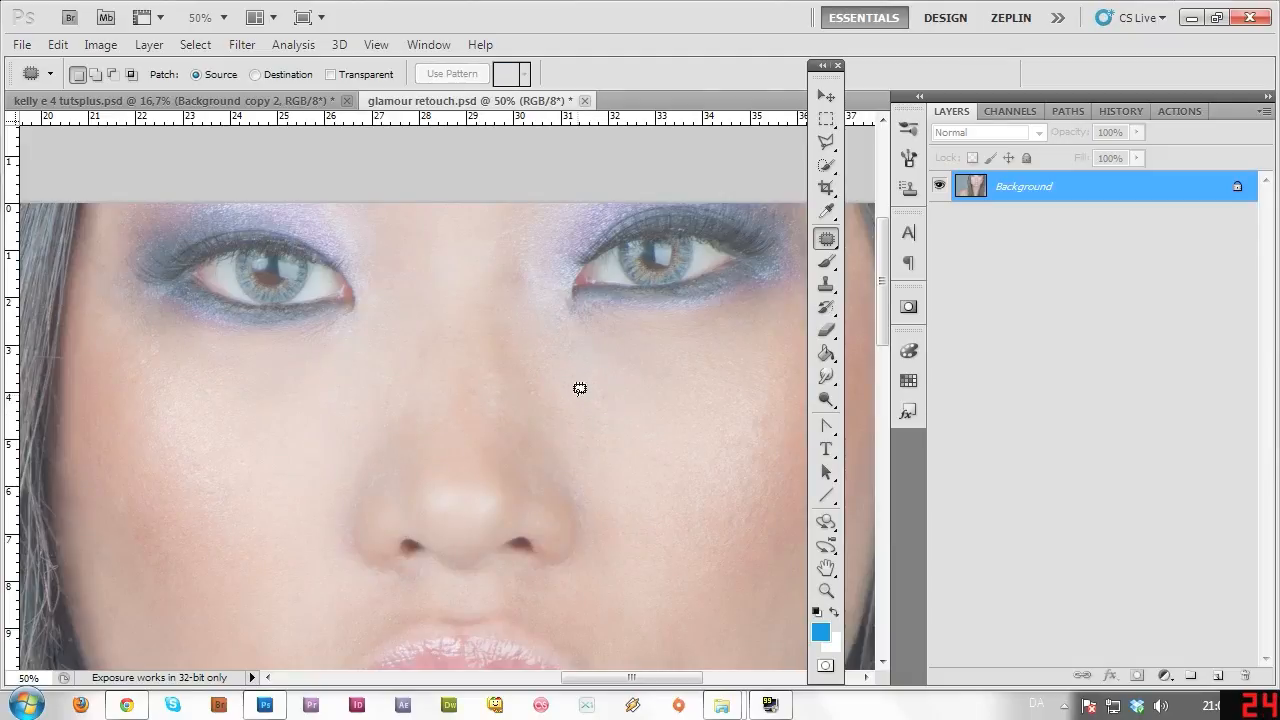
mouse_move(583, 327)
mouse_down()
mouse_move(601, 385)
mouse_move(466, 251)
mouse_move(474, 226)
mouse_up()
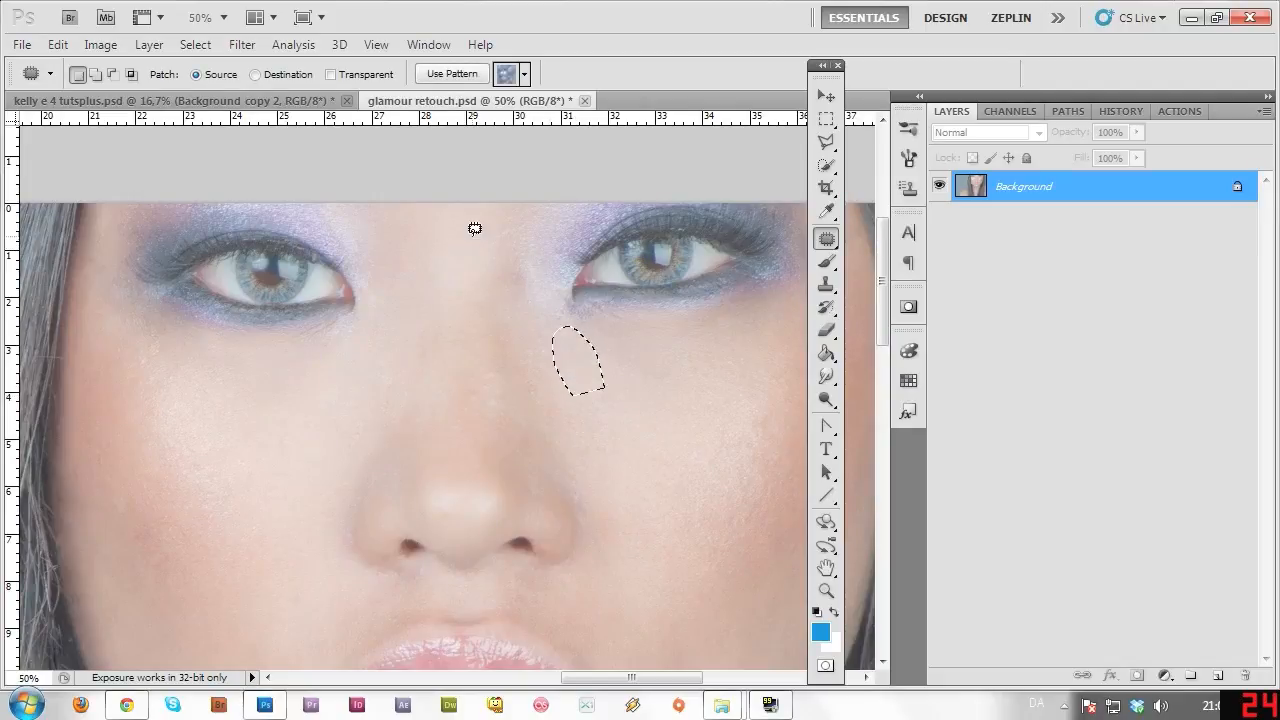
key(ctrl+d)
mouse_move(397, 386)
mouse_down()
mouse_move(403, 303)
mouse_move(355, 403)
mouse_up()
drag(368, 382, 452, 258)
key(ctrl+d)
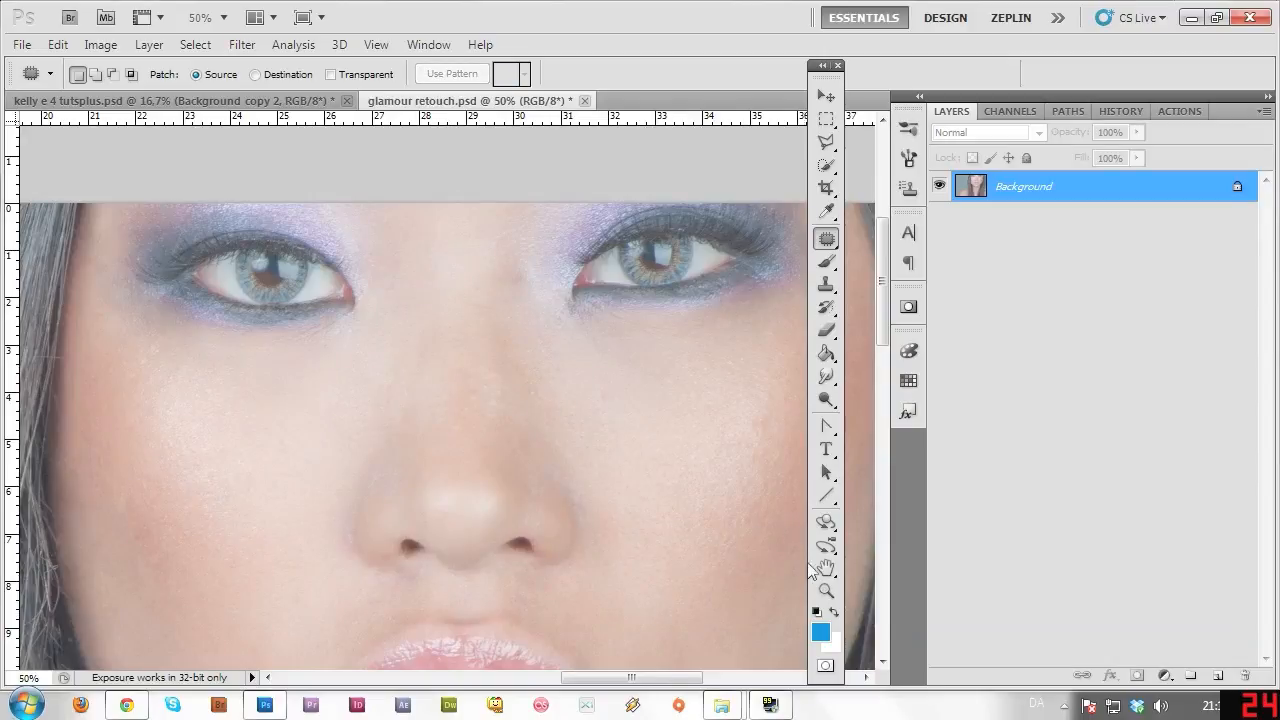
Zoom to 50% on the nose and patch the skin beside the nose bridge.
click(826, 590)
alt+click(588, 530)
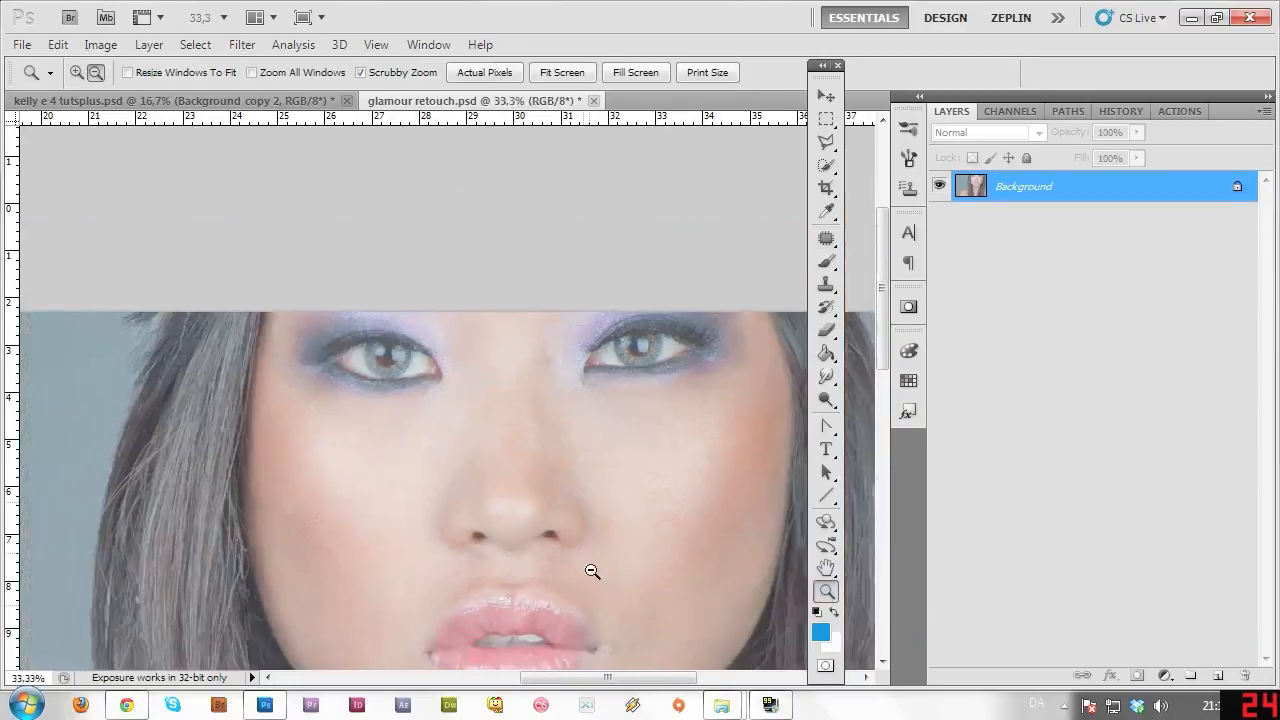
alt+click(592, 571)
alt+click(592, 571)
click(654, 164)
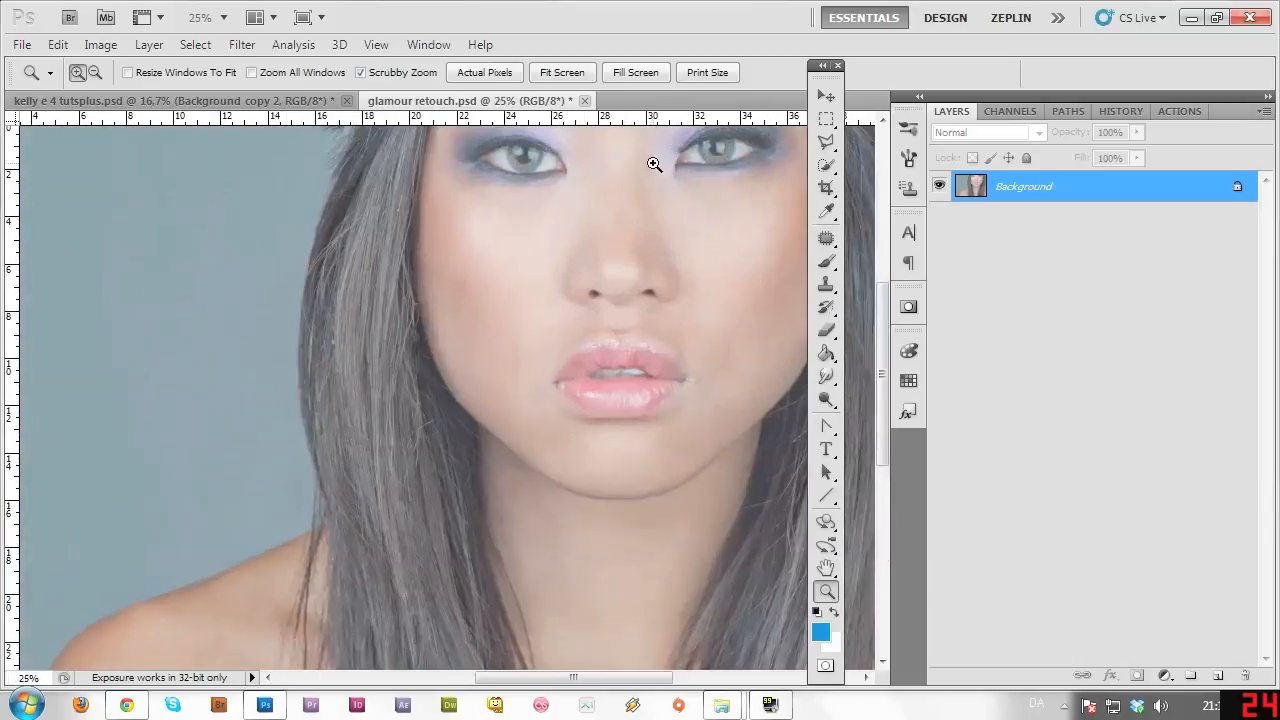
click(660, 165)
click(665, 160)
click(826, 240)
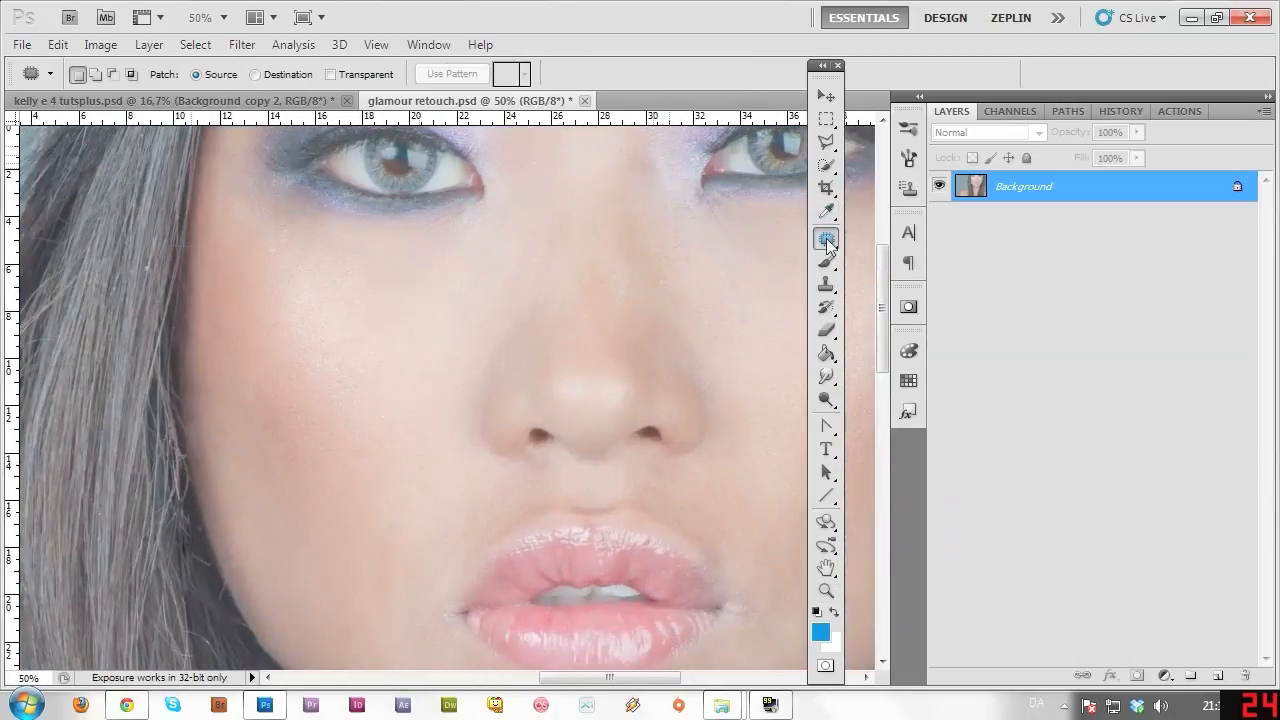
mouse_move(656, 142)
mouse_down()
mouse_move(642, 190)
mouse_move(653, 228)
mouse_up()
key(ctrl+d)
Re-zoom to 50% and patch another spot beside the nose's right side.
click(826, 590)
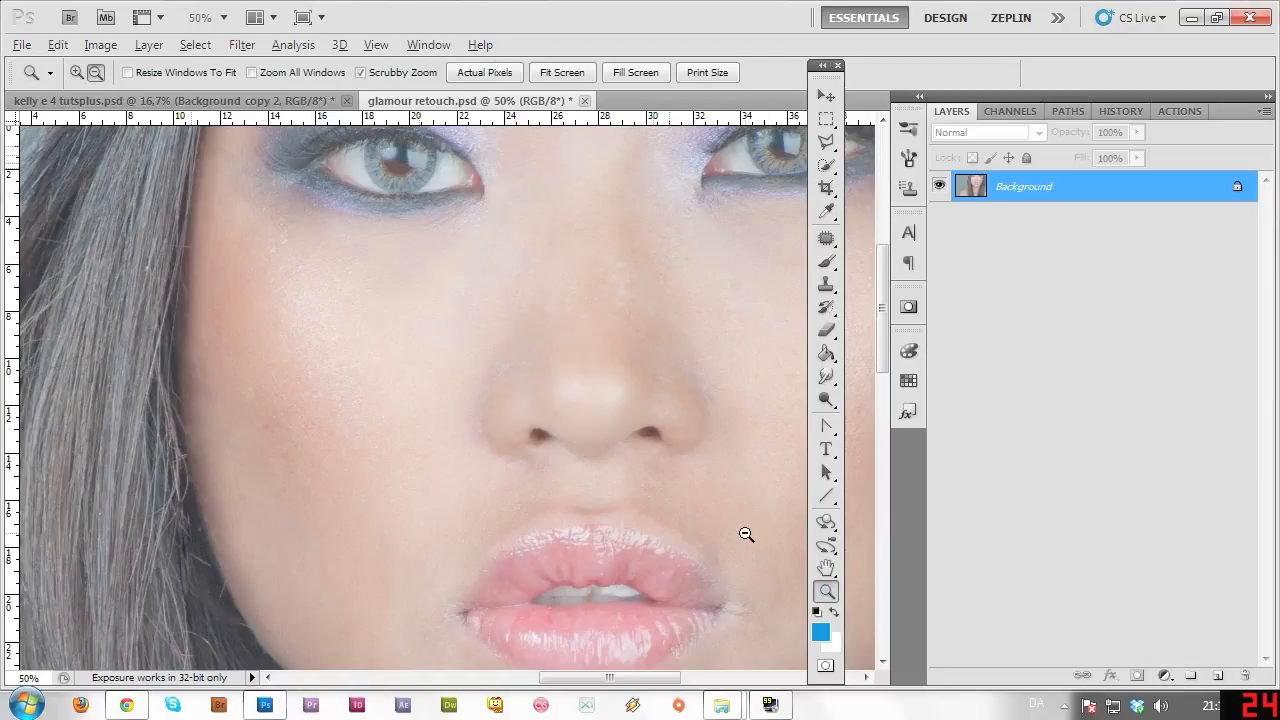
alt+click(735, 500)
alt+click(726, 500)
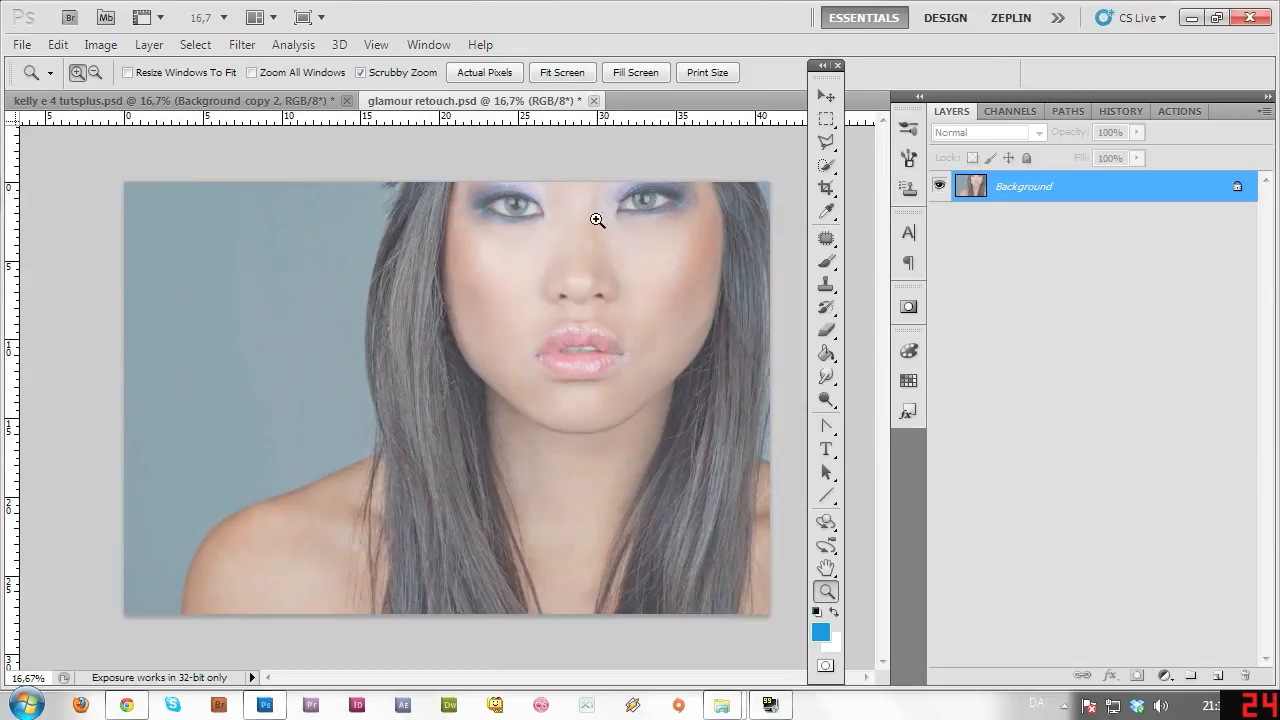
click(609, 260)
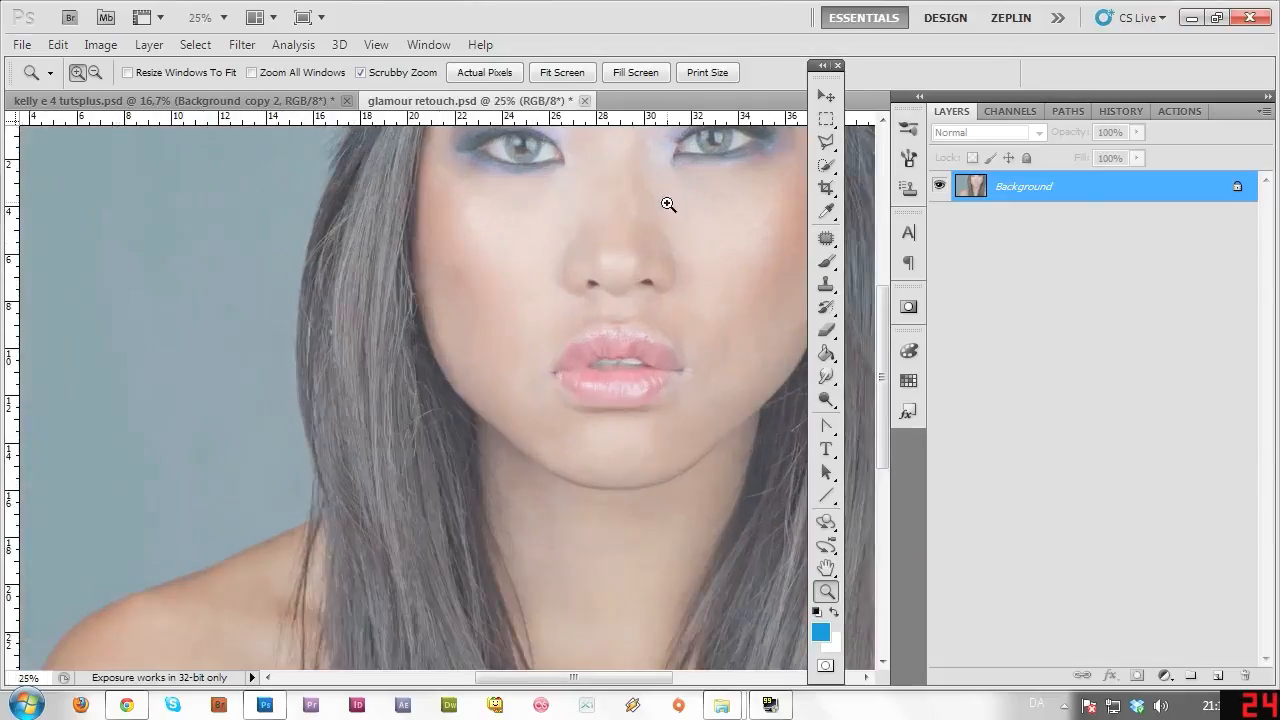
click(672, 210)
click(645, 226)
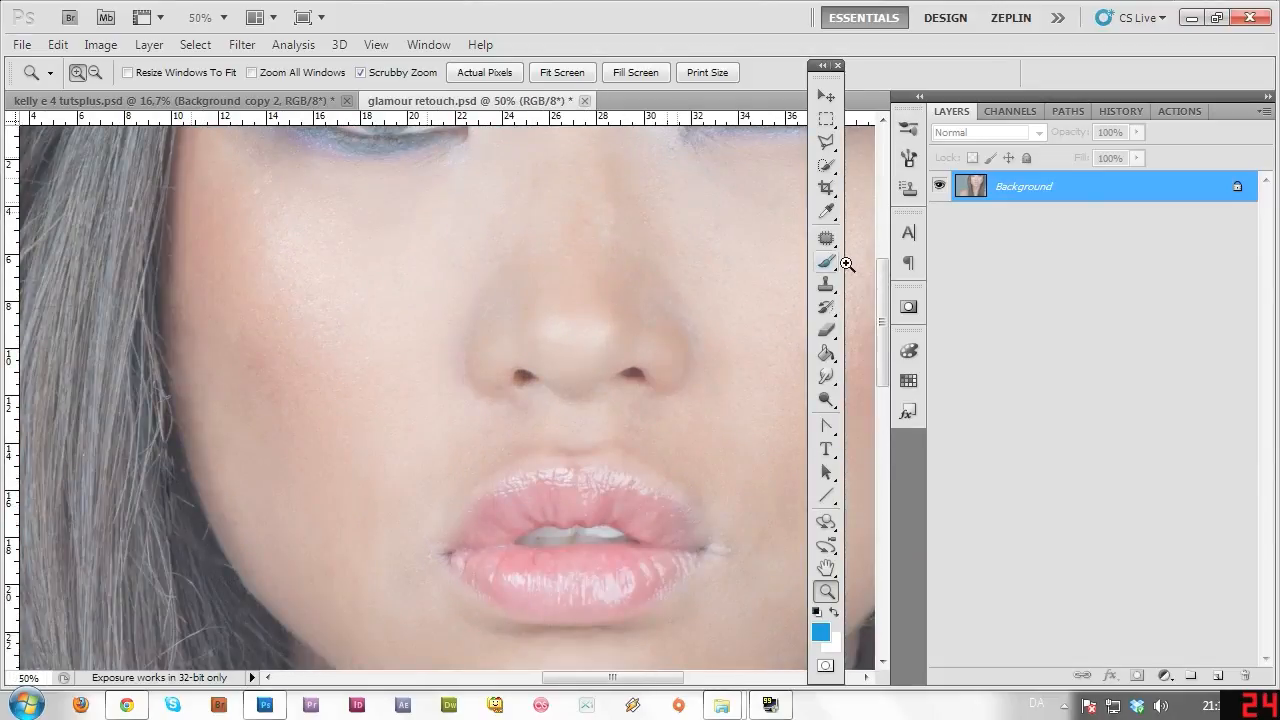
click(826, 238)
mouse_move(630, 262)
mouse_down()
mouse_move(644, 185)
mouse_move(652, 263)
mouse_move(677, 286)
mouse_move(692, 270)
mouse_up()
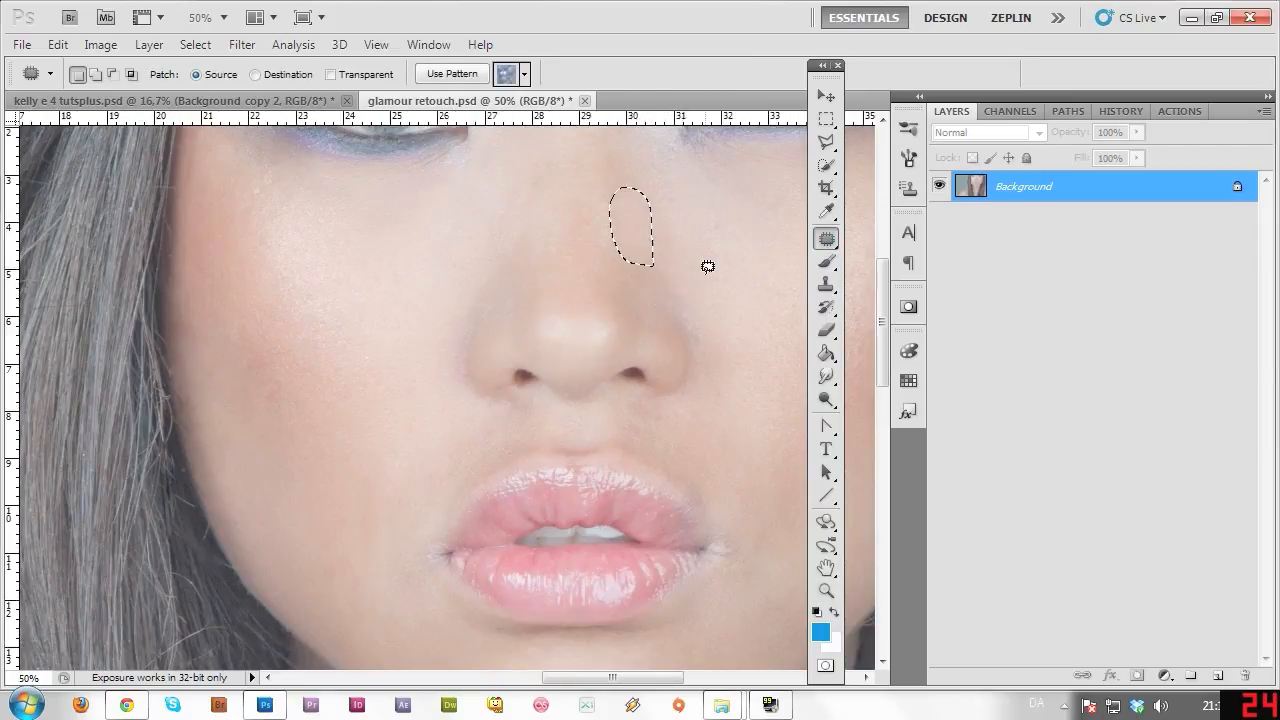
key(ctrl+d)
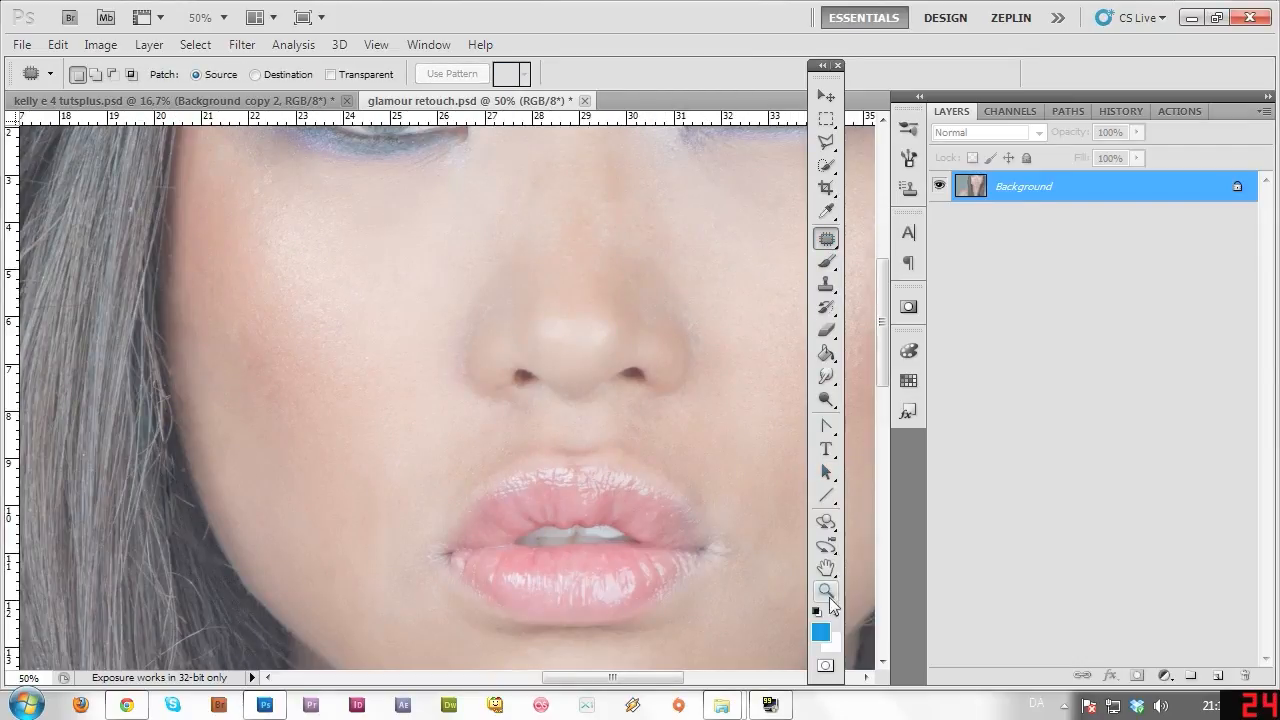
Zoom out to 16.67% to view the whole portrait.
click(826, 591)
alt+click(694, 489)
alt+click(700, 531)
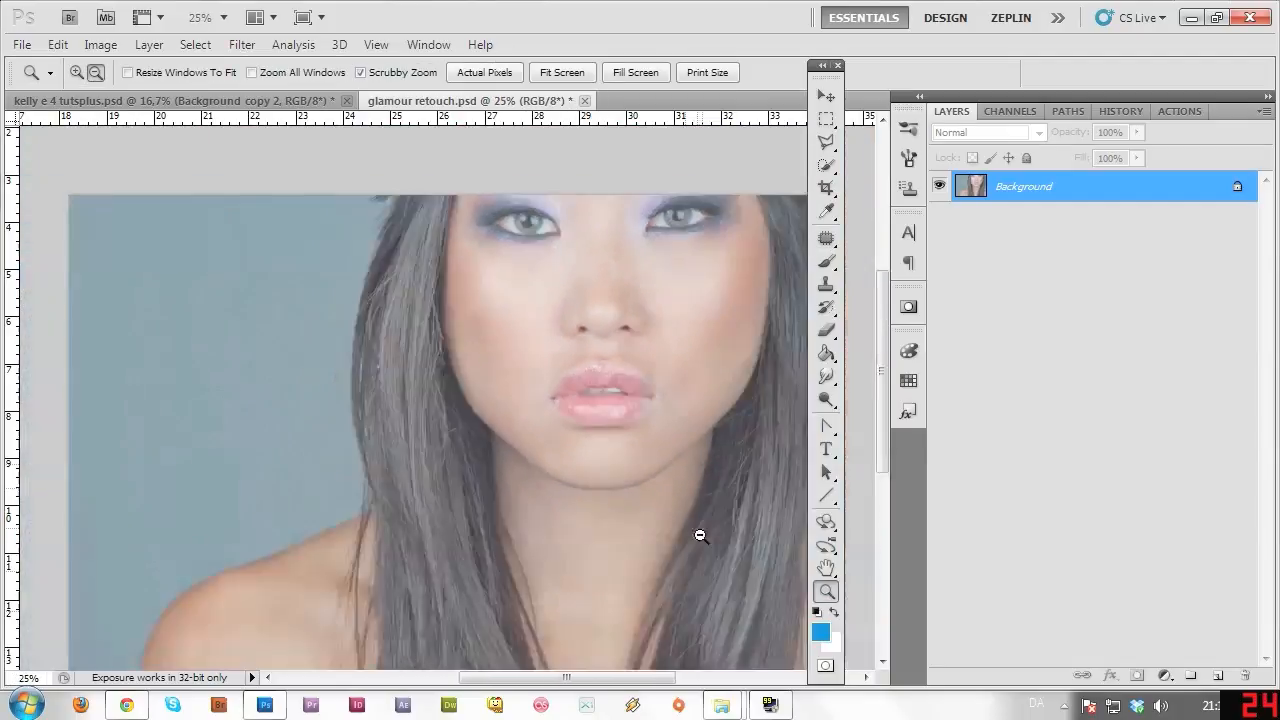
alt+click(700, 535)
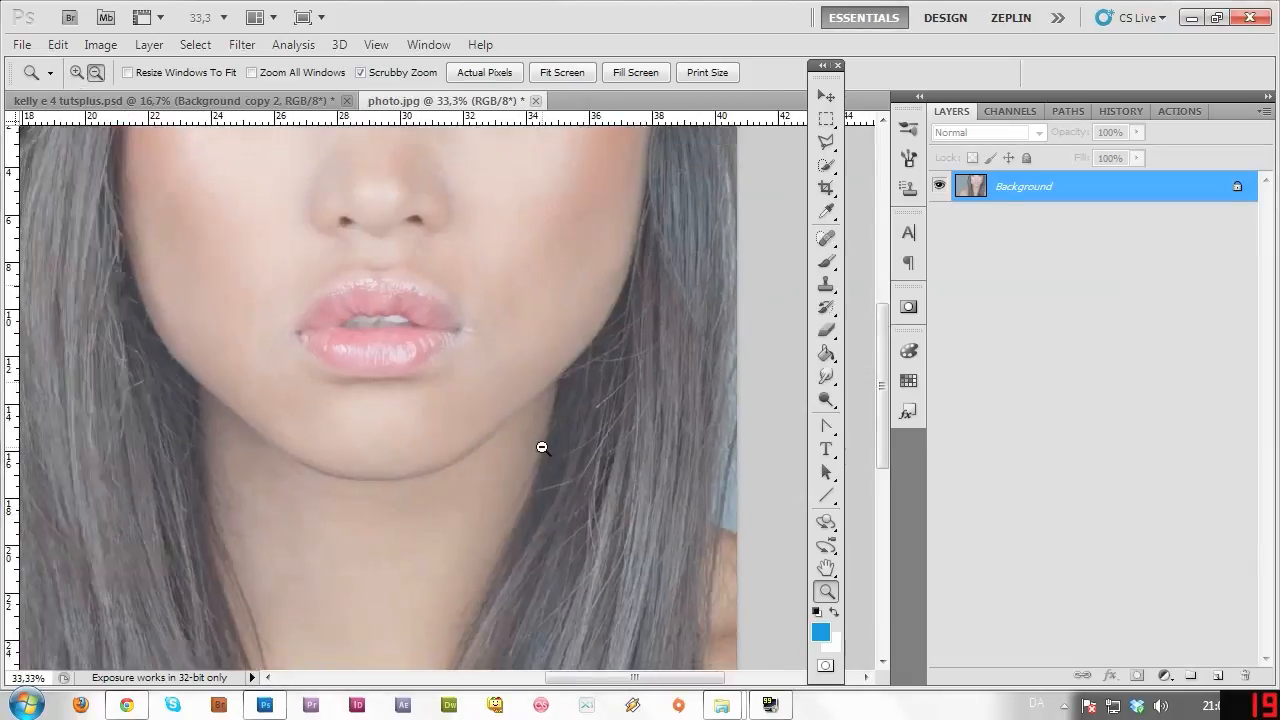
drag(543, 443, 585, 407)
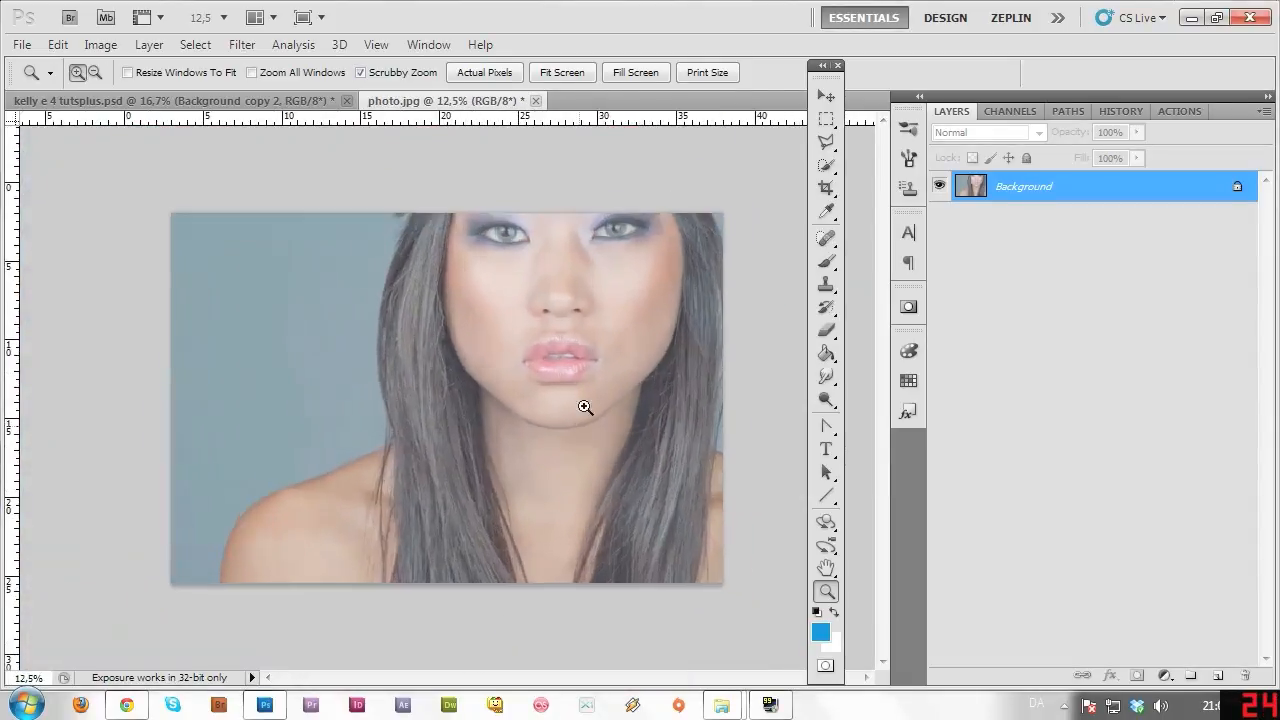
click(585, 407)
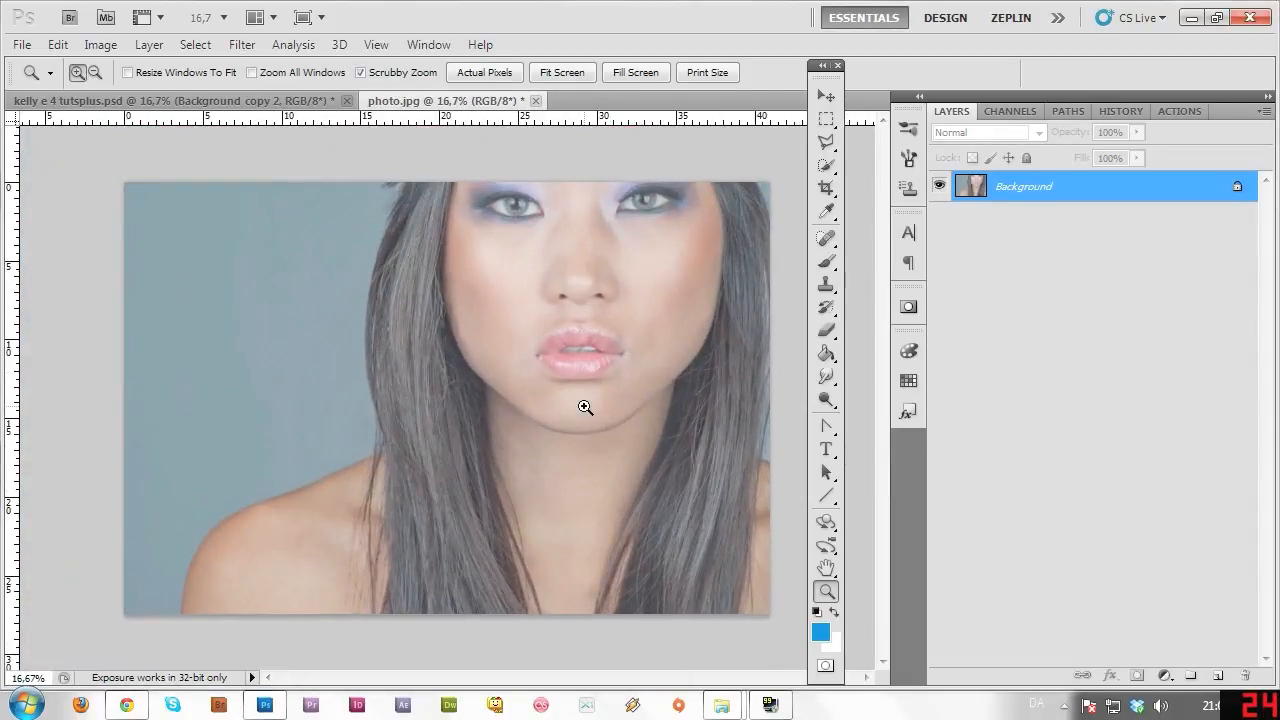